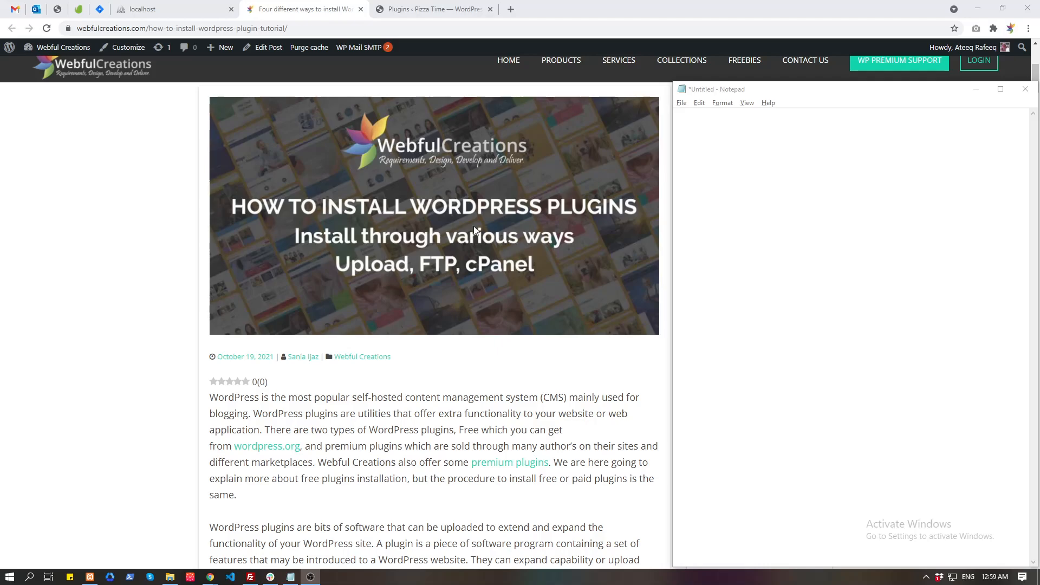
Skim the plugin installation article up to its plugin search section and note "From WordPress search page" in Notepad.
scroll(473, 226, "down", 10)
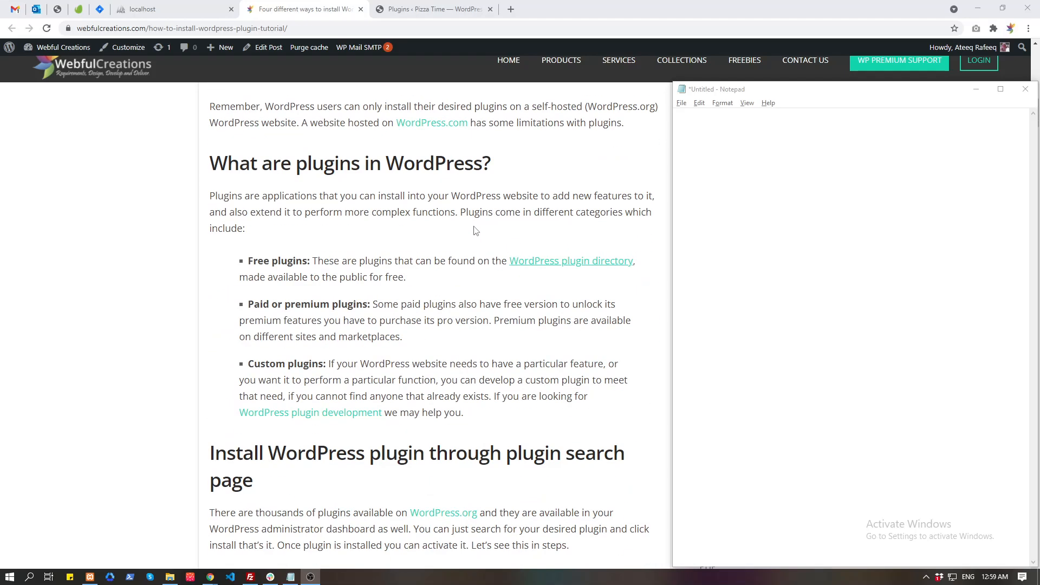
scroll(475, 231, "down", 5)
left_click(811, 192)
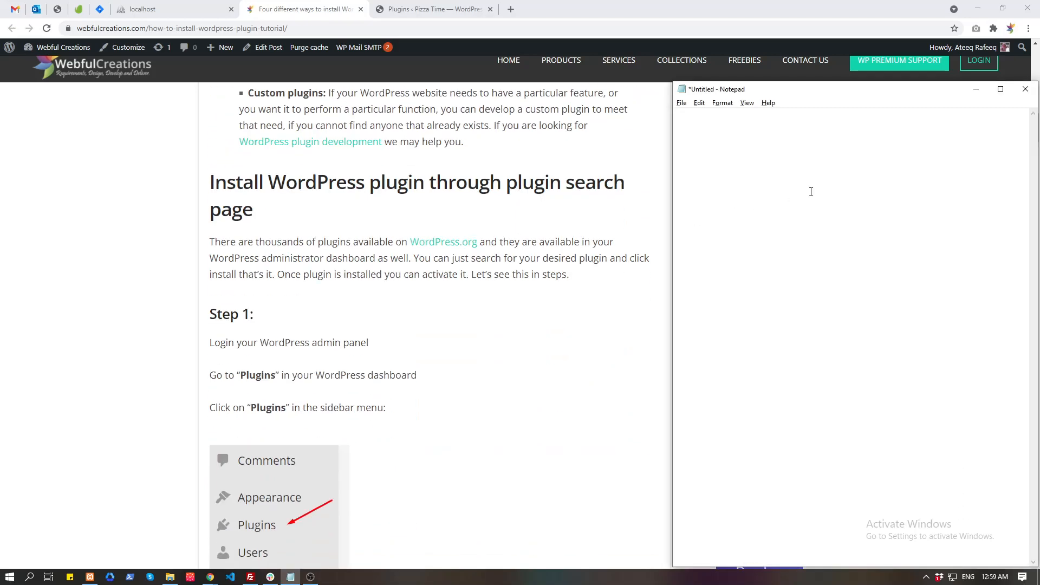
type("From WordPress search page")
key("Return")
key("Return")
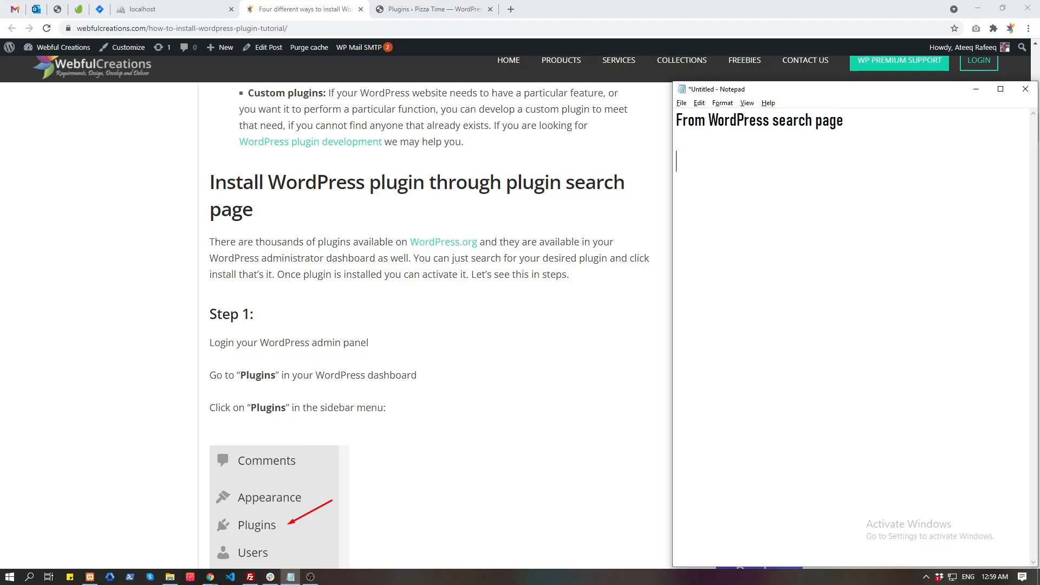
Find the article's FTP installation section and add "Via FTP" as the second entry of the note.
scroll(378, 423, "down", 20)
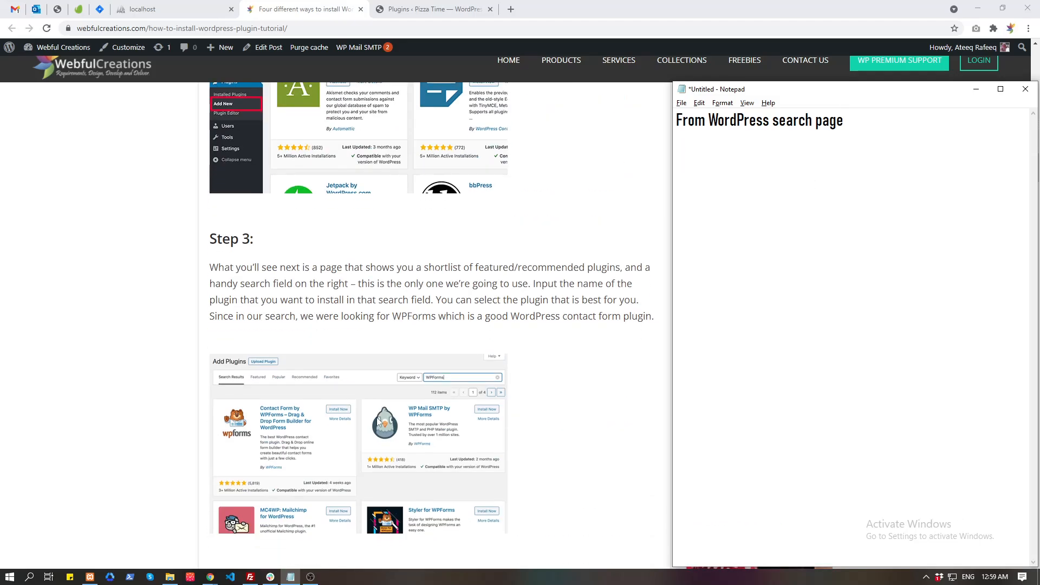
scroll(378, 423, "up", 5)
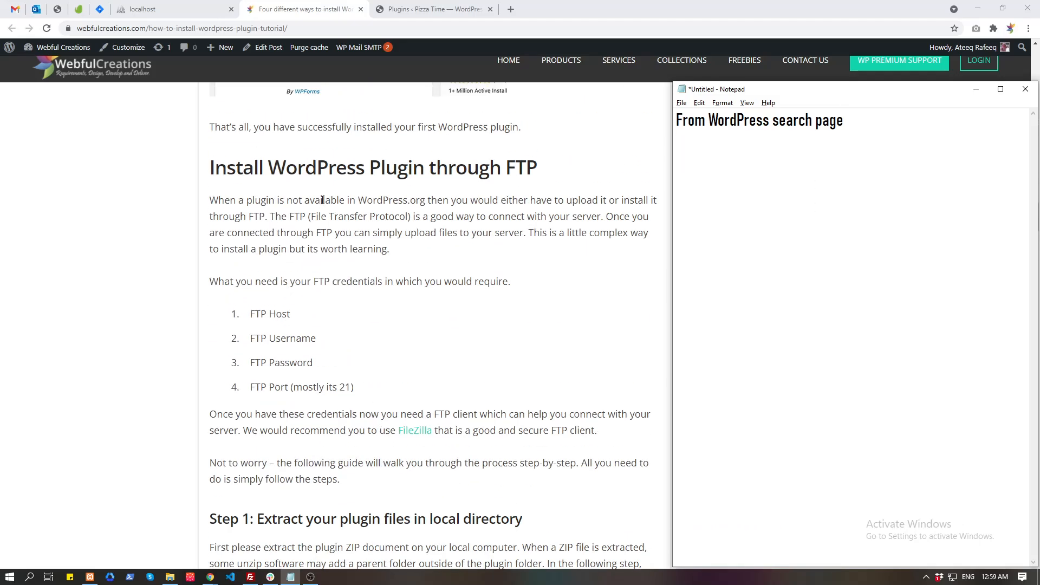
type("Via FTP")
Find the article's section on the upload plugin button and add "Via Upload" as the third entry of the note.
scroll(368, 324, "down", 20)
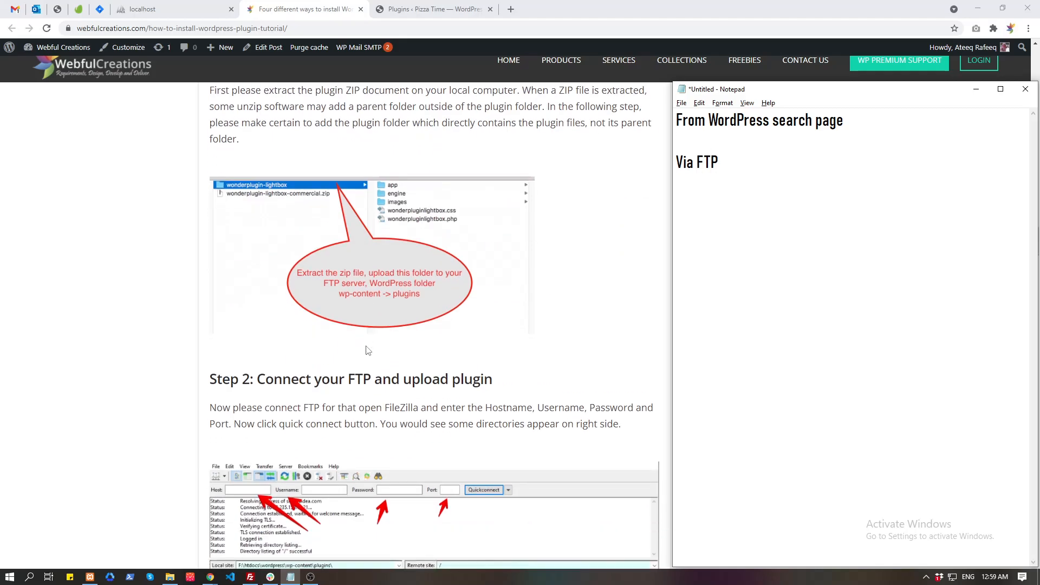
scroll(367, 345, "down", 3)
scroll(367, 345, "up", 3)
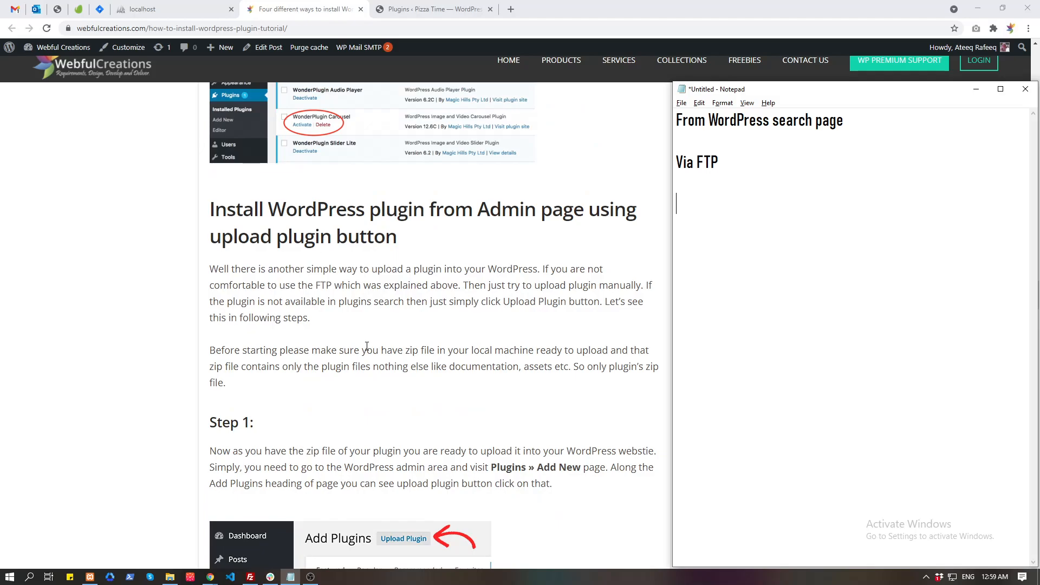
key("Return")
key("Return")
type("Via Upload")
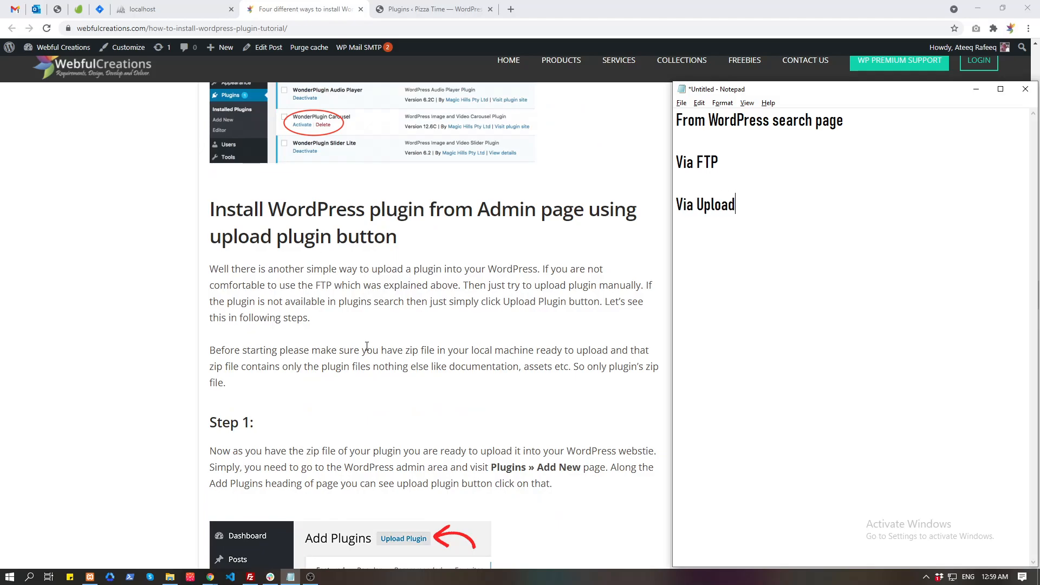
Add "Through cPanel" as the last entry of the note and insert blank lines beneath the first entry.
scroll(367, 345, "down", 20)
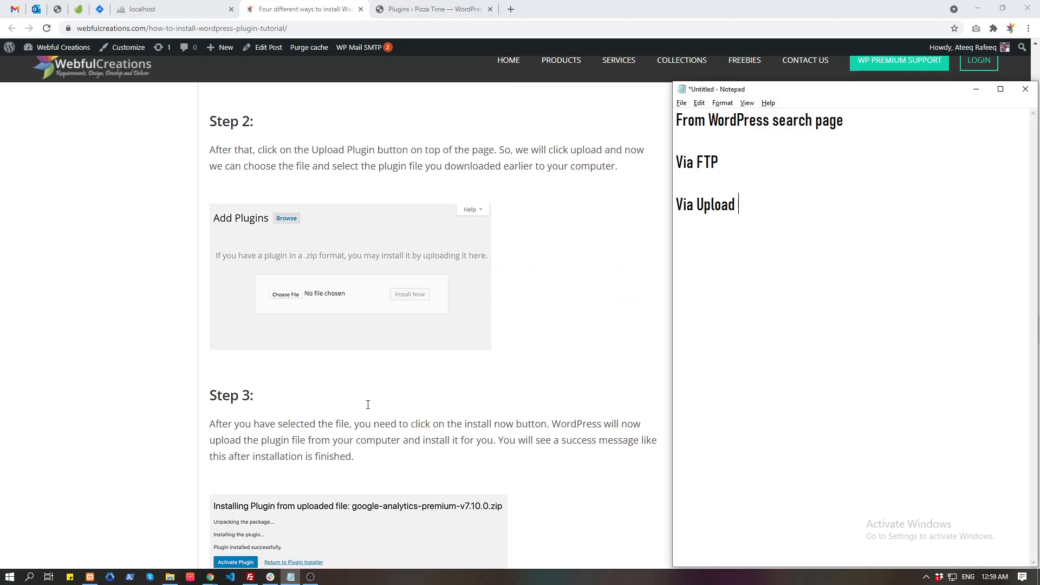
scroll(368, 405, "up", 4)
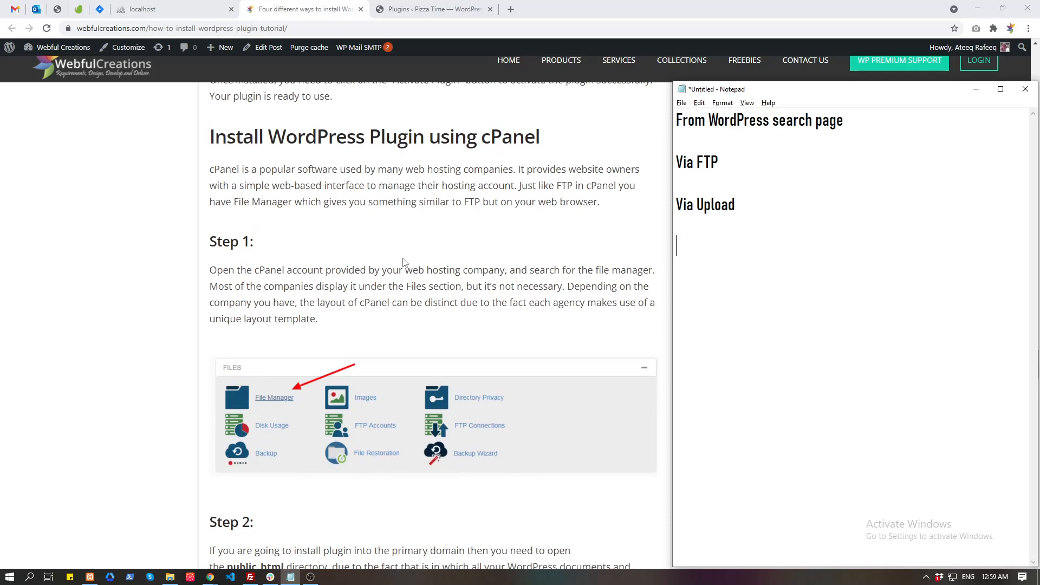
type("Through cPanel")
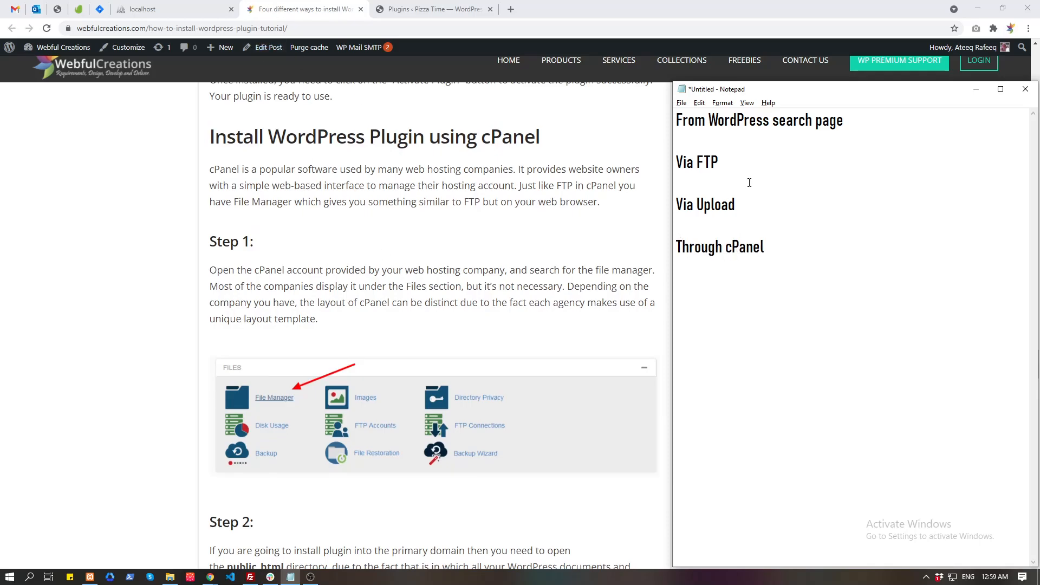
key("Return")
key("Return")
key("Return")
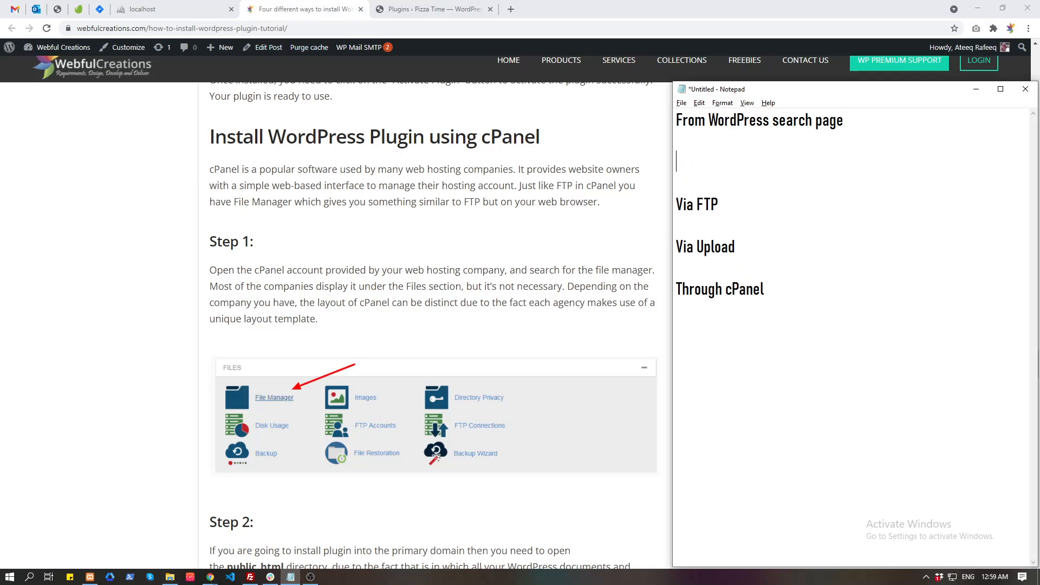
Return to the browser and open wordpress.org in a new tab.
left_click(627, 209)
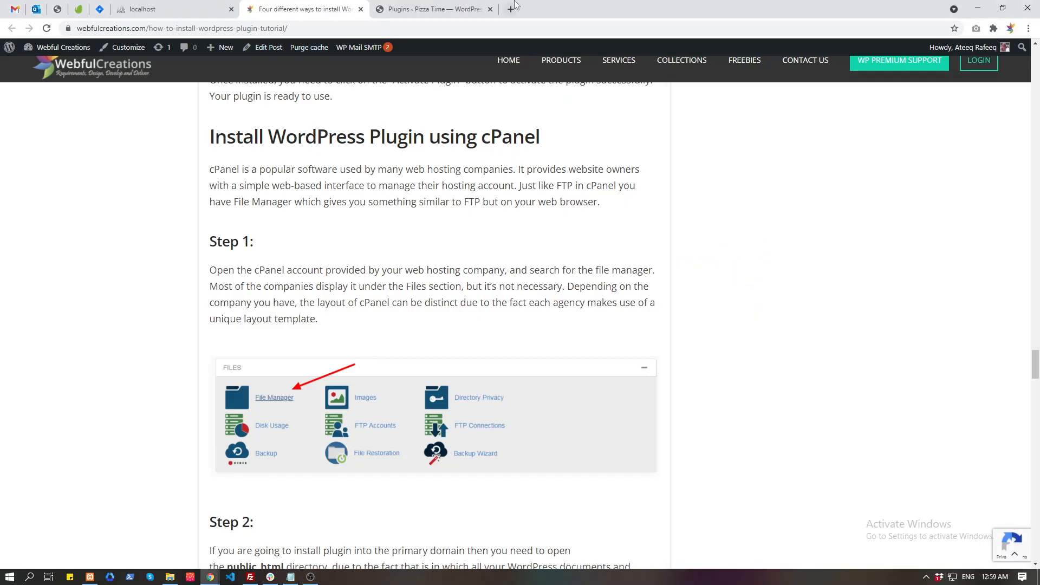
left_click(510, 9)
type("wordpress.c")
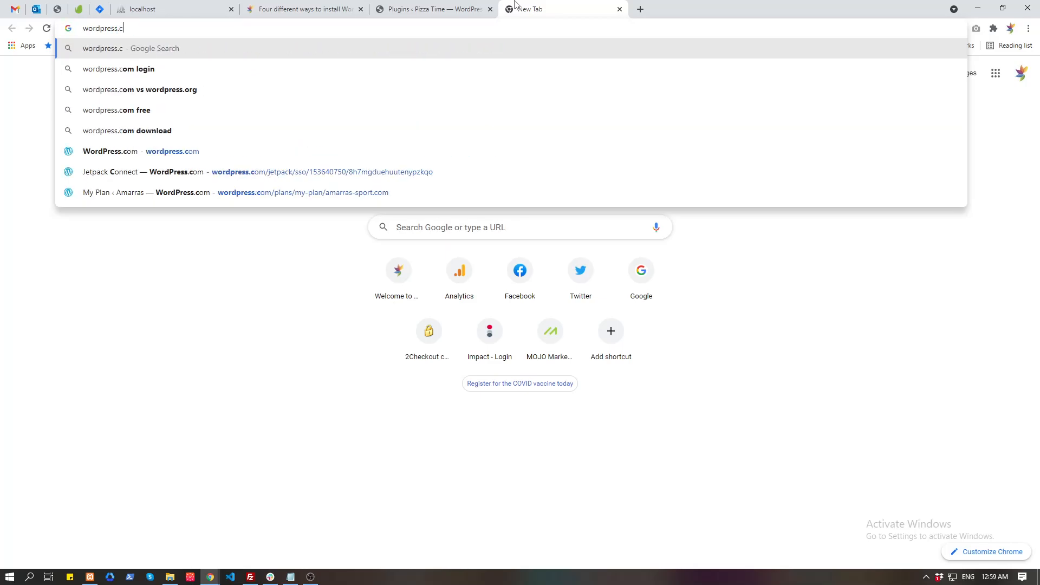
key("BackSpace")
type("org")
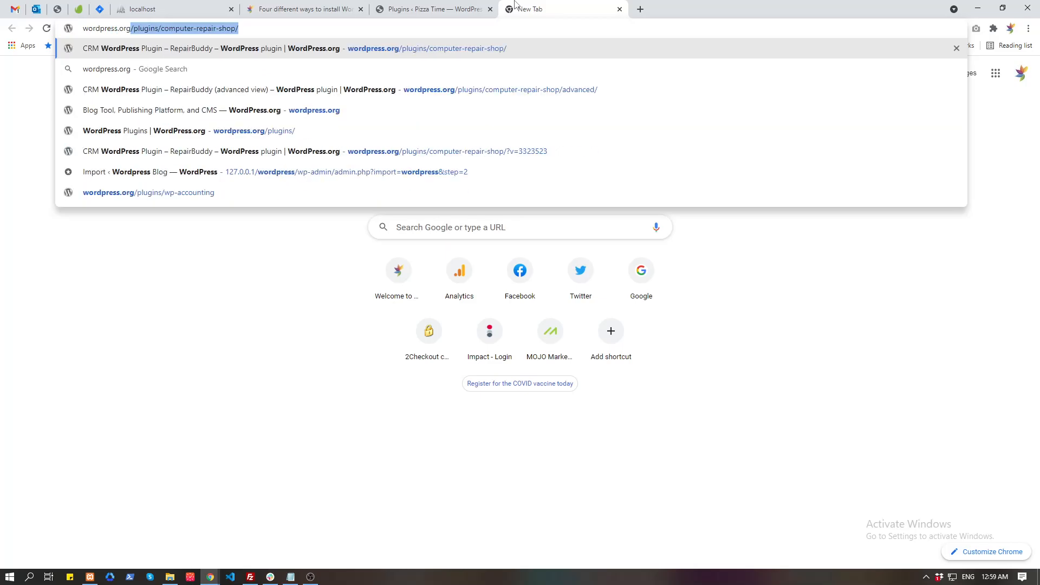
key("Delete")
key("Return")
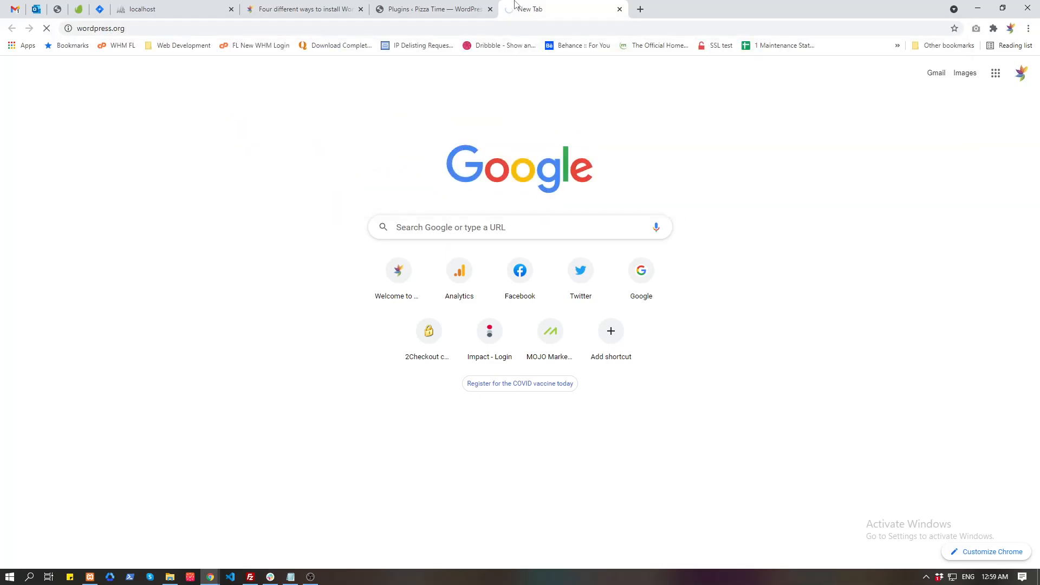
Open the Plugins directory on wordpress.org and look through the listed free plugins down to the page end.
scroll(373, 307, "down", 4)
scroll(353, 233, "up", 4)
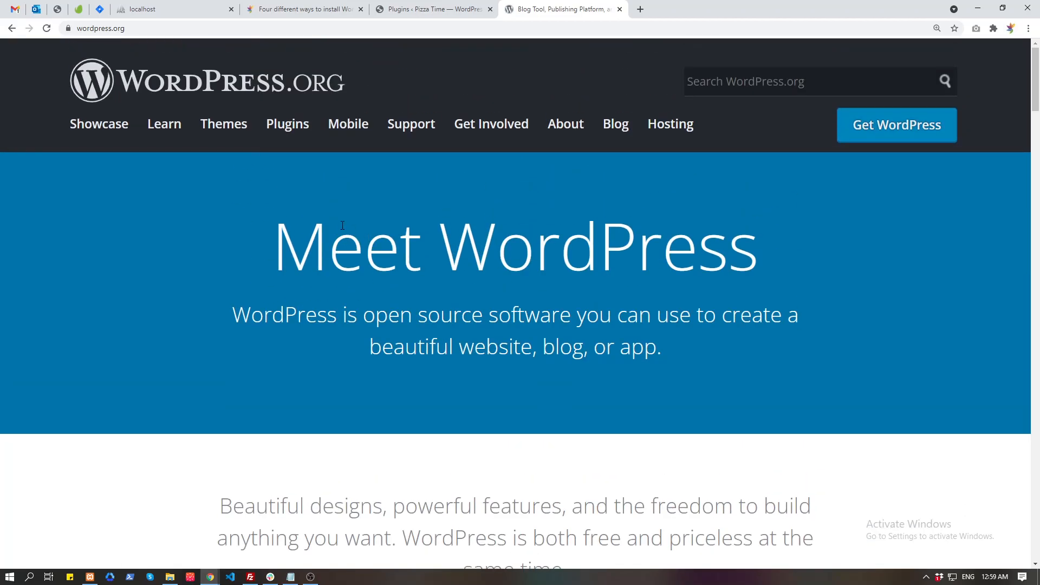
left_click(287, 143)
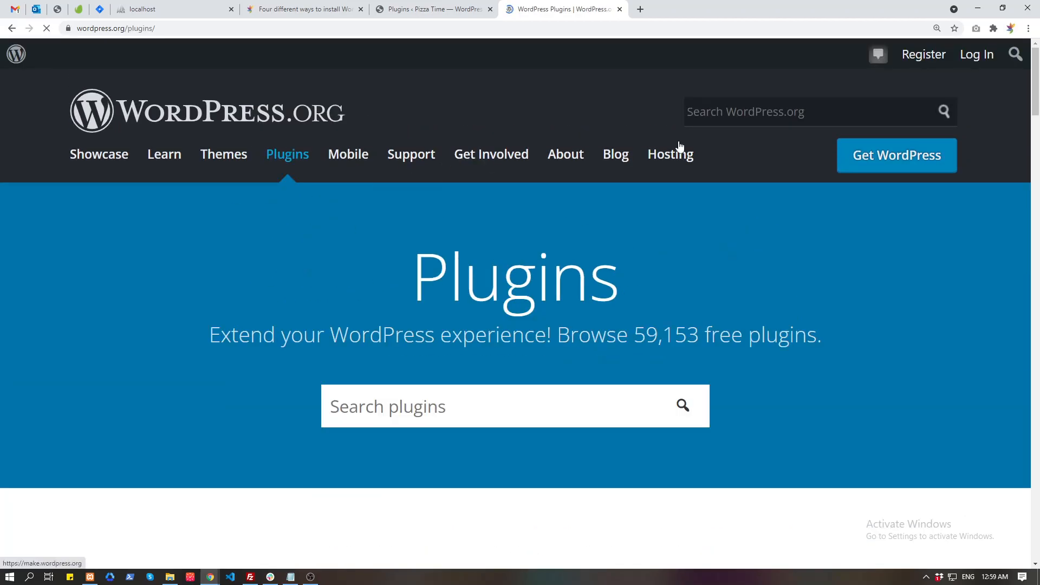
scroll(560, 390, "down", 1)
left_click(490, 318)
scroll(590, 237, "down", 15)
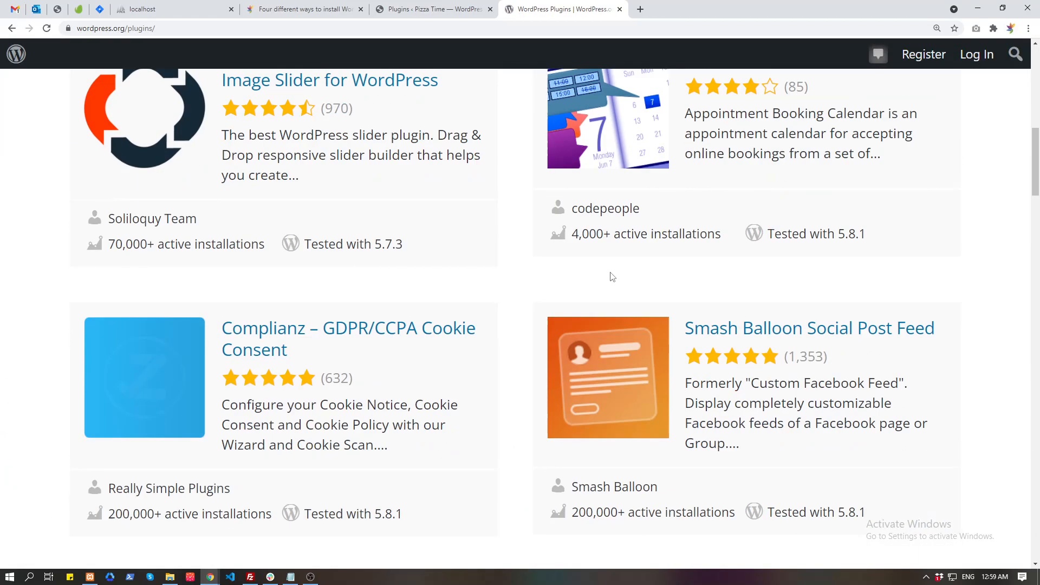
scroll(534, 353, "down", 20)
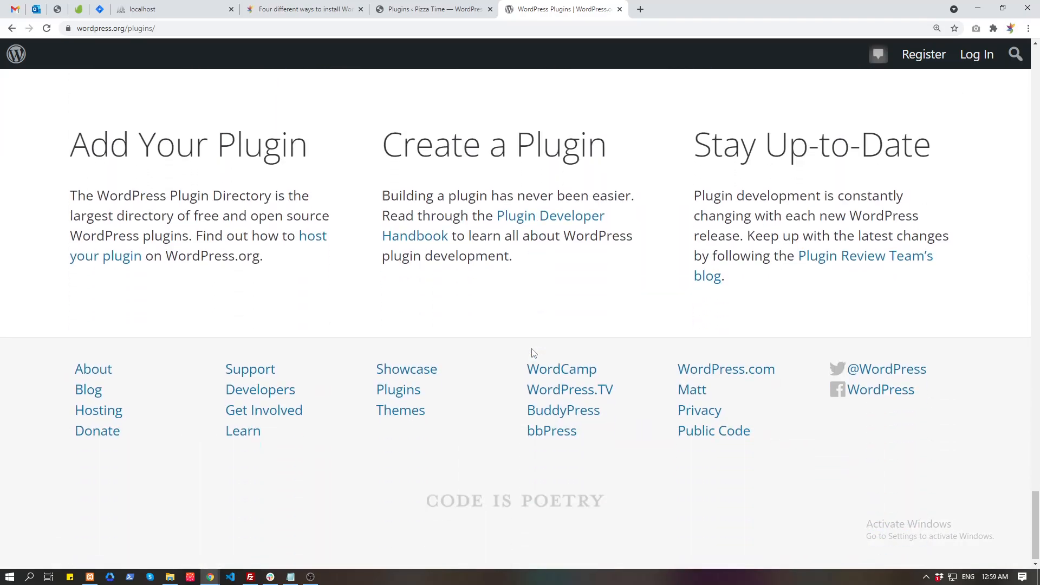
scroll(539, 355, "up", 15)
scroll(647, 325, "up", 20)
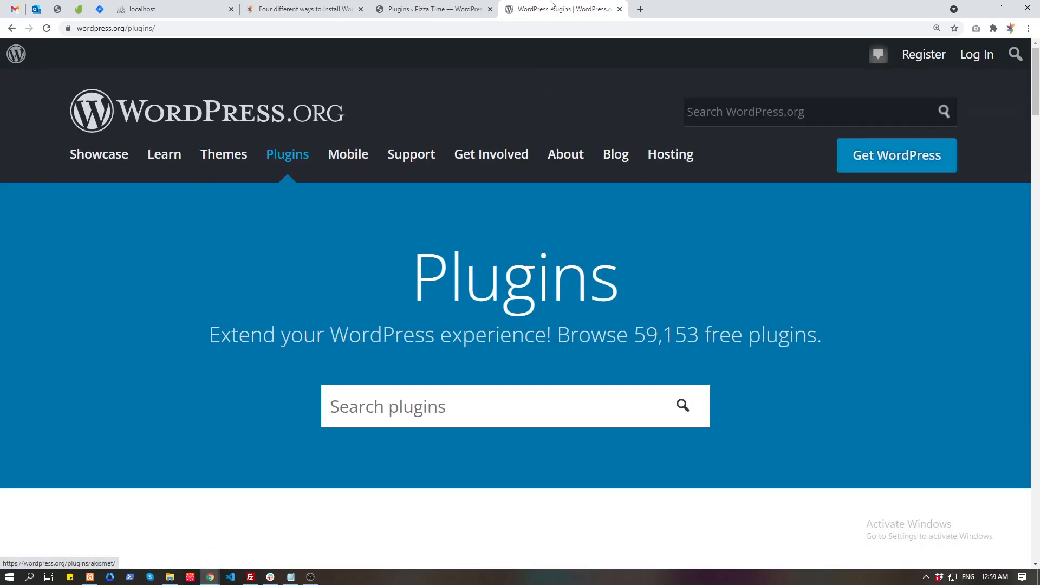
Open the Dashboard of the Pizza Time site's admin area and highlight the wp-admin part of its address.
left_click(435, 9)
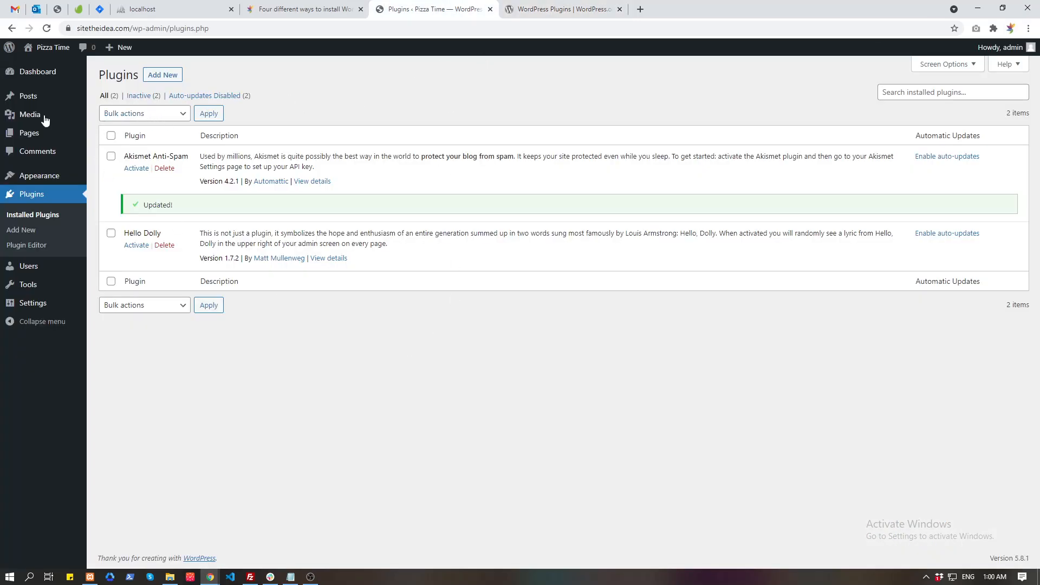
left_click(35, 72)
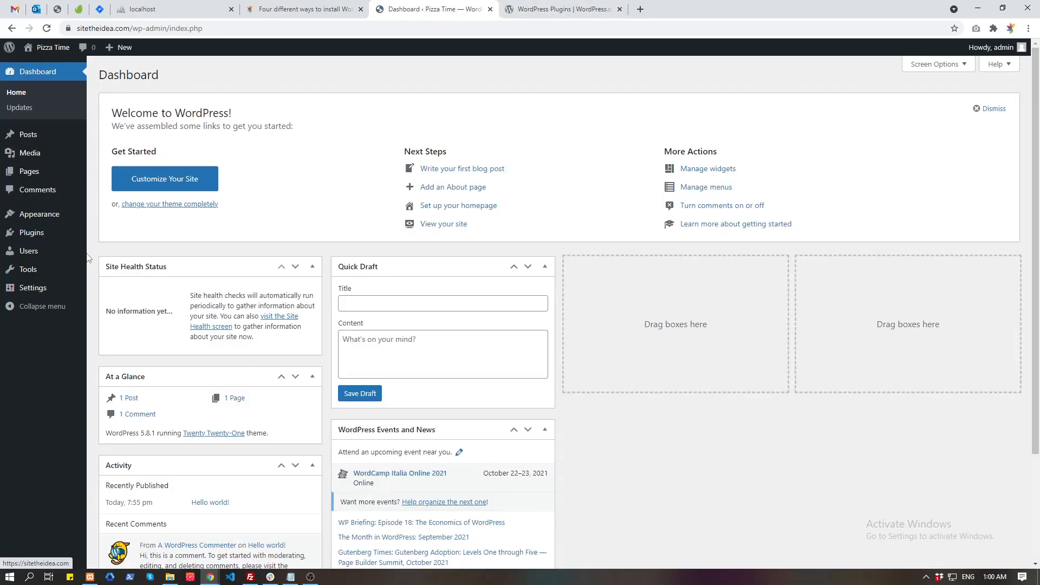
mouse_move(35, 233)
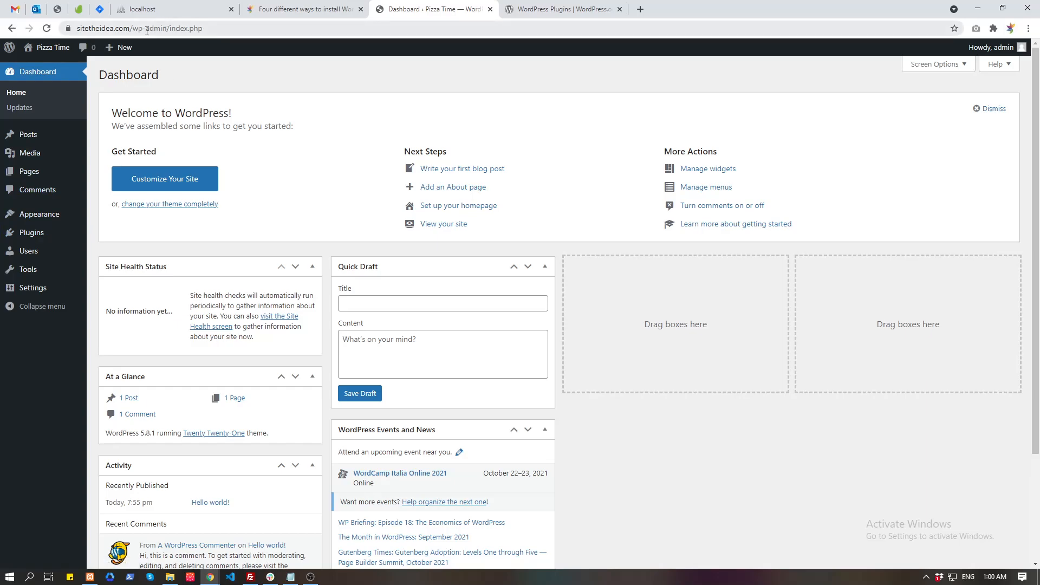
left_click_drag(137, 30, 243, 32)
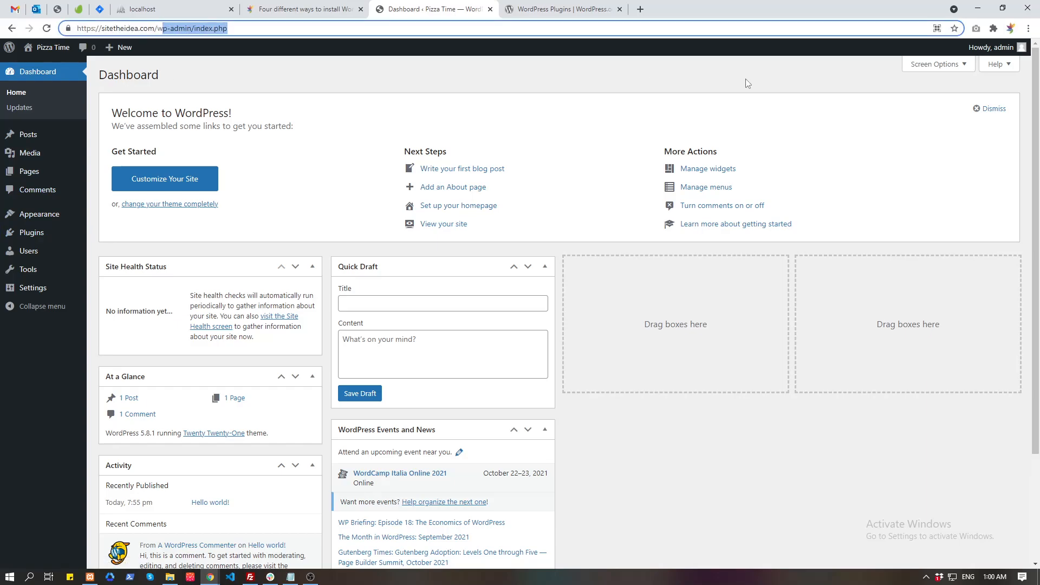
Log out of the Pizza Time admin area, open the site's public front page and close the login tab.
mouse_move(994, 48)
left_click(980, 112)
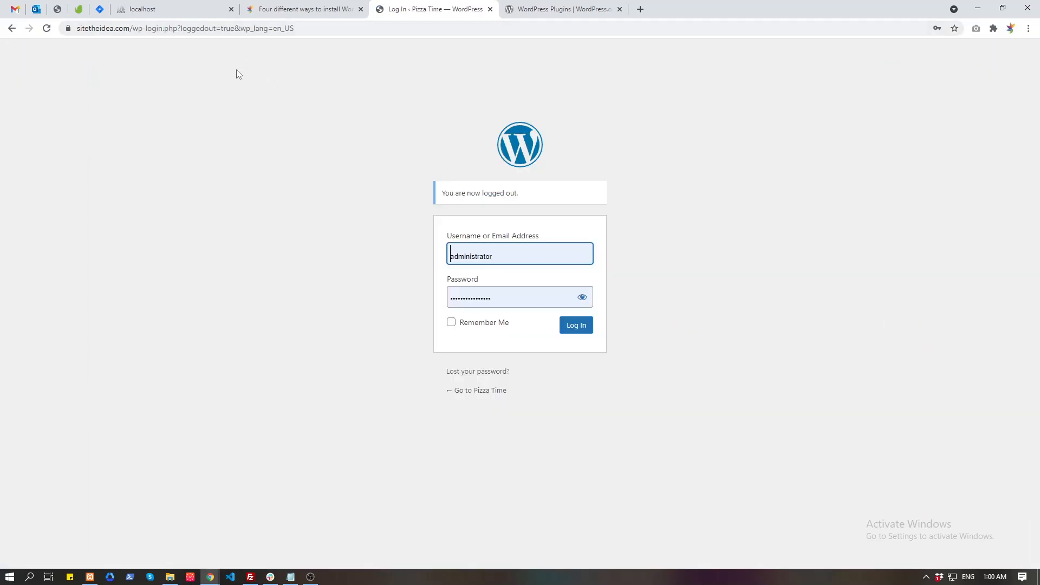
left_click(480, 393, "ctrl")
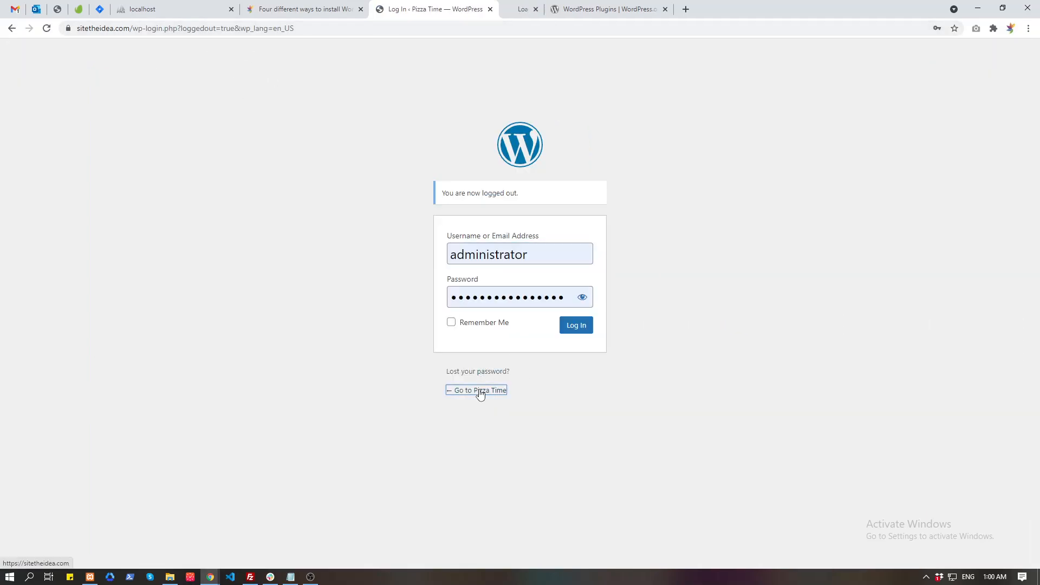
left_click(552, 9)
middle_click(424, 10)
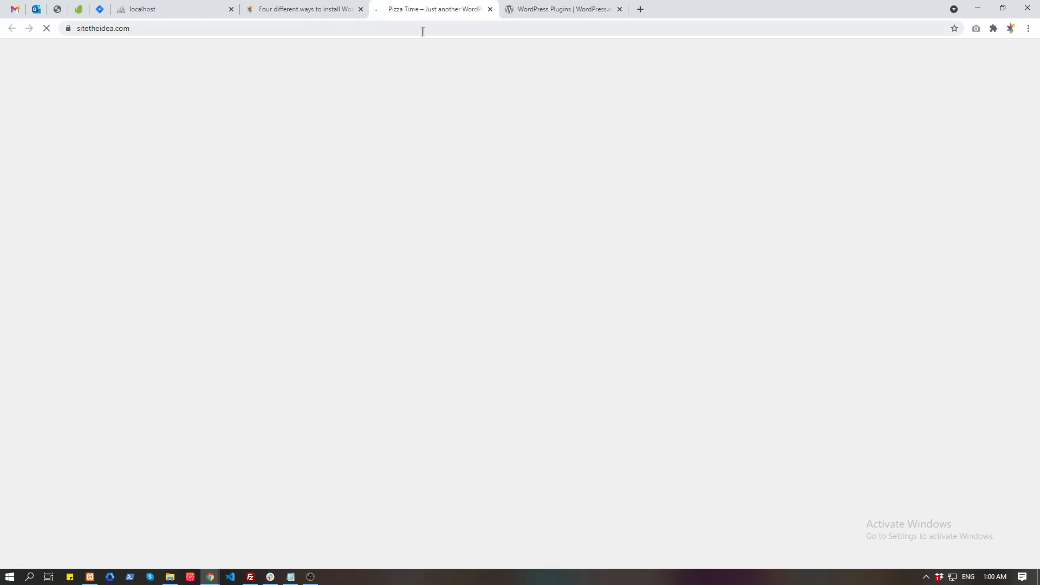
scroll(552, 339, "down", 2)
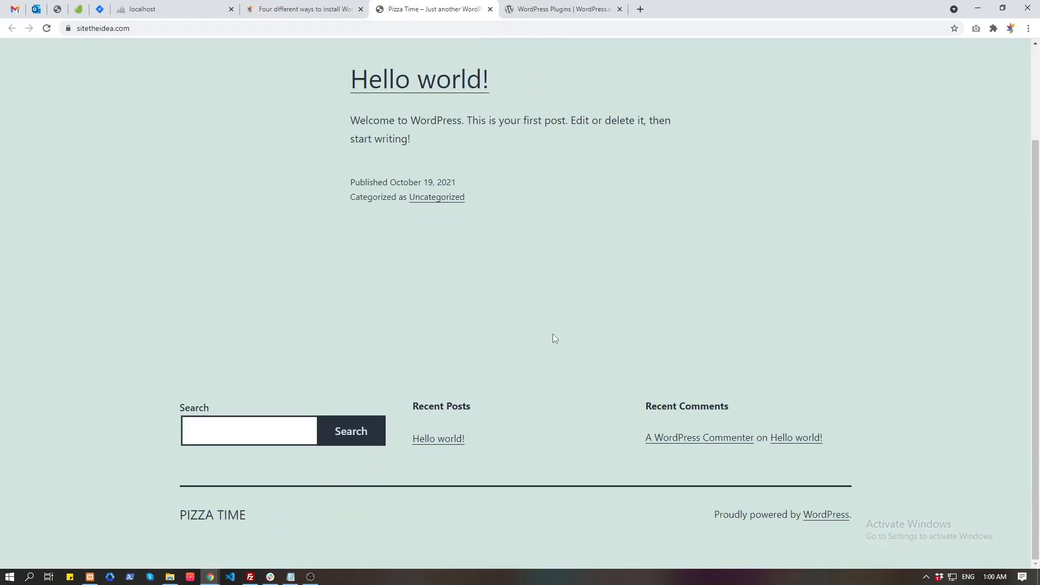
Go to the site's /wp-login.php page and log in with the prefilled credentials.
left_click(274, 29)
left_click(275, 29)
type("/wp-login")
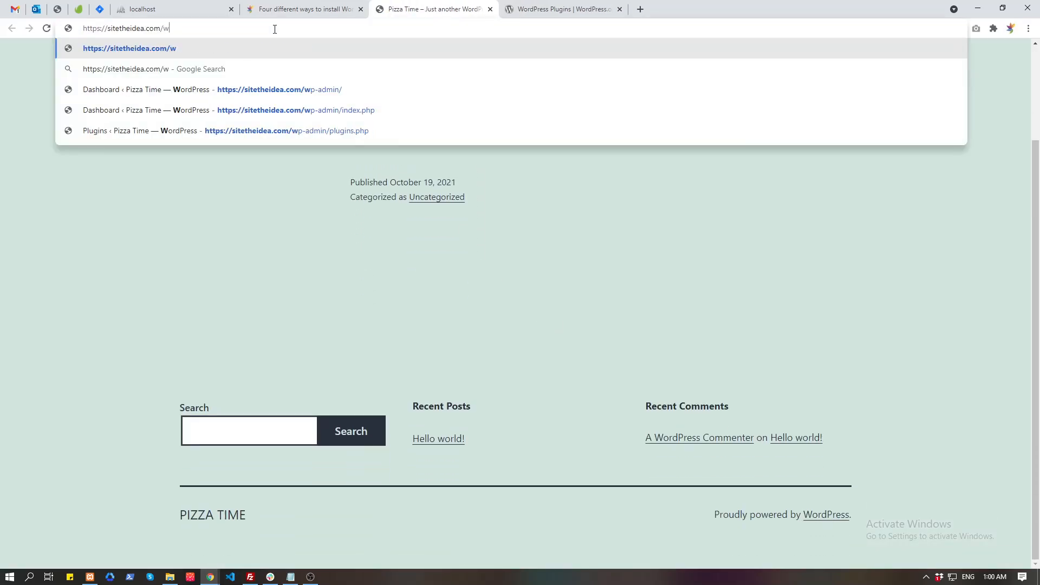
type(".php")
key("Return")
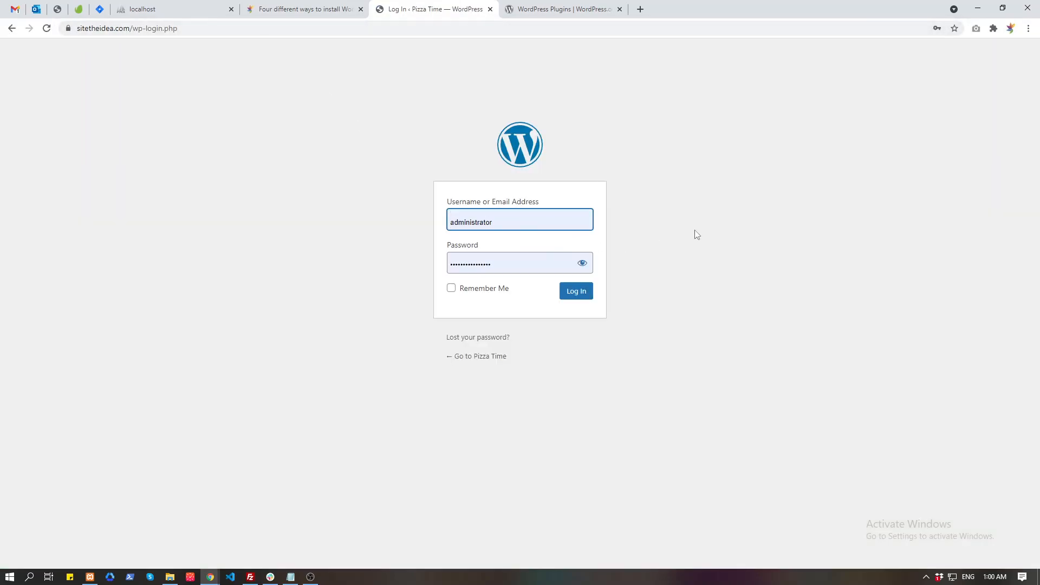
left_click(643, 244)
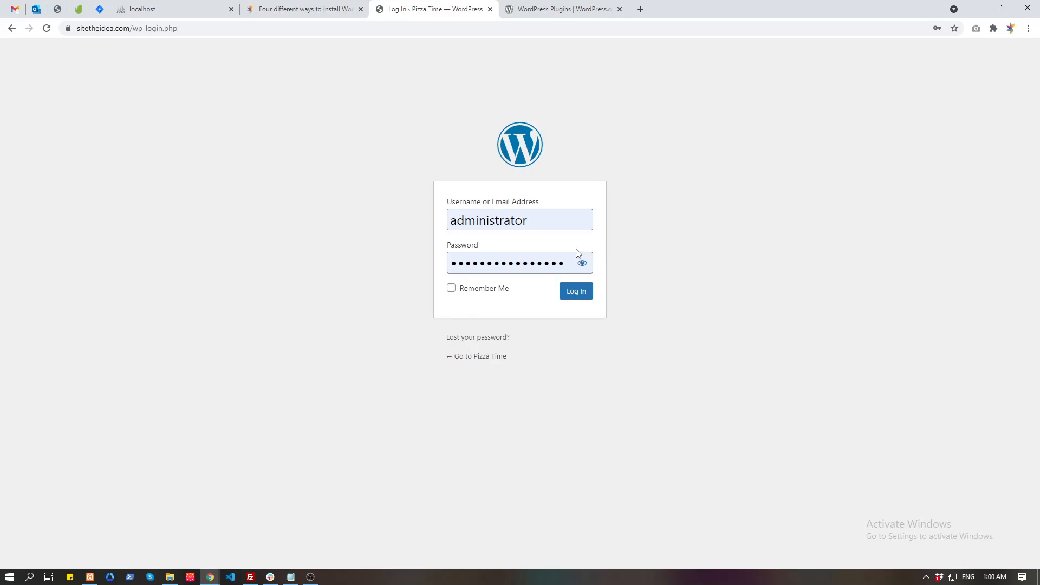
left_click(588, 297)
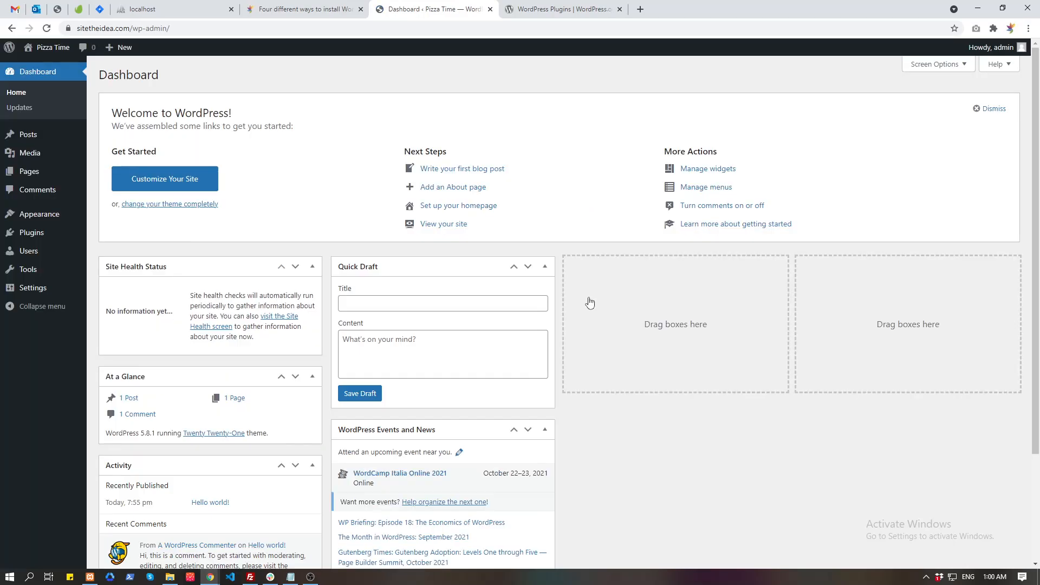
Open the Add Plugins page of the Pizza Time admin and search the plugins for "repairbuddy".
mouse_move(48, 244)
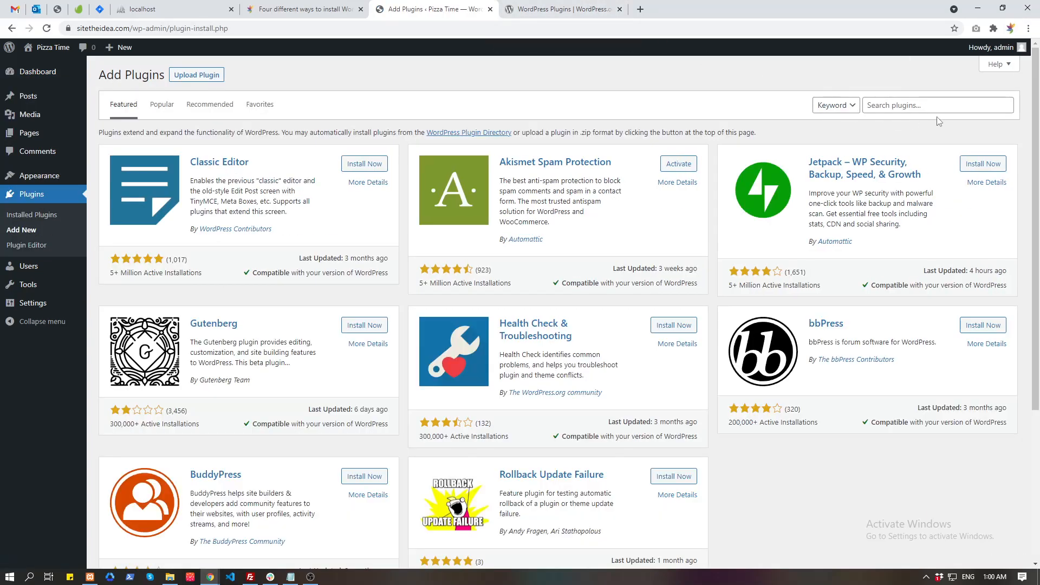
left_click(938, 109)
type("c")
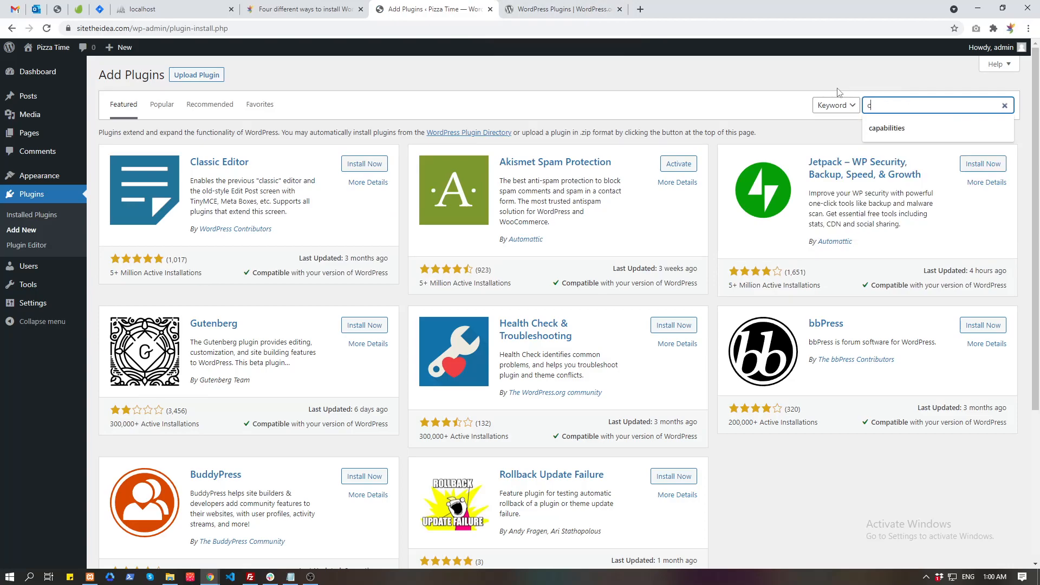
key("BackSpace")
type("repairbuddy")
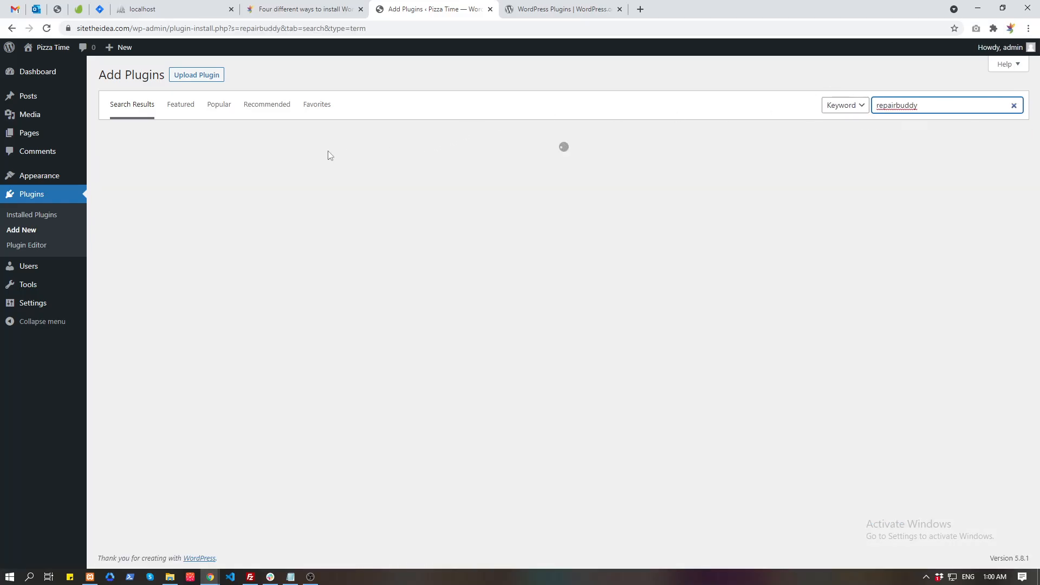
Install and activate the CRM WordPress Plugin – RepairBuddy from the search results.
left_click(376, 167)
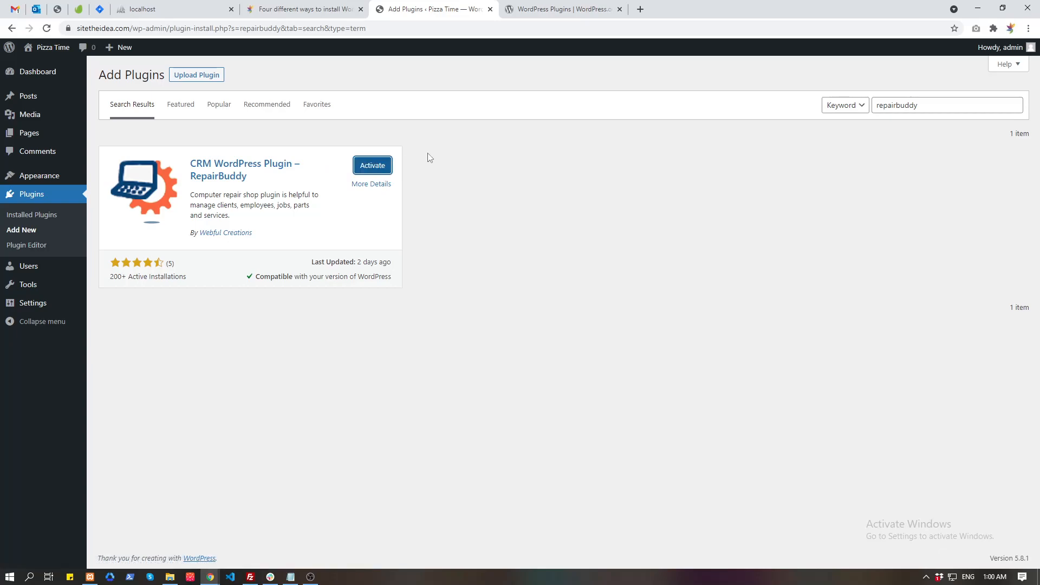
left_click(384, 165)
Open the activated plugin's Computer Repair settings page and briefly check the list of installation methods in Notepad.
mouse_move(33, 304)
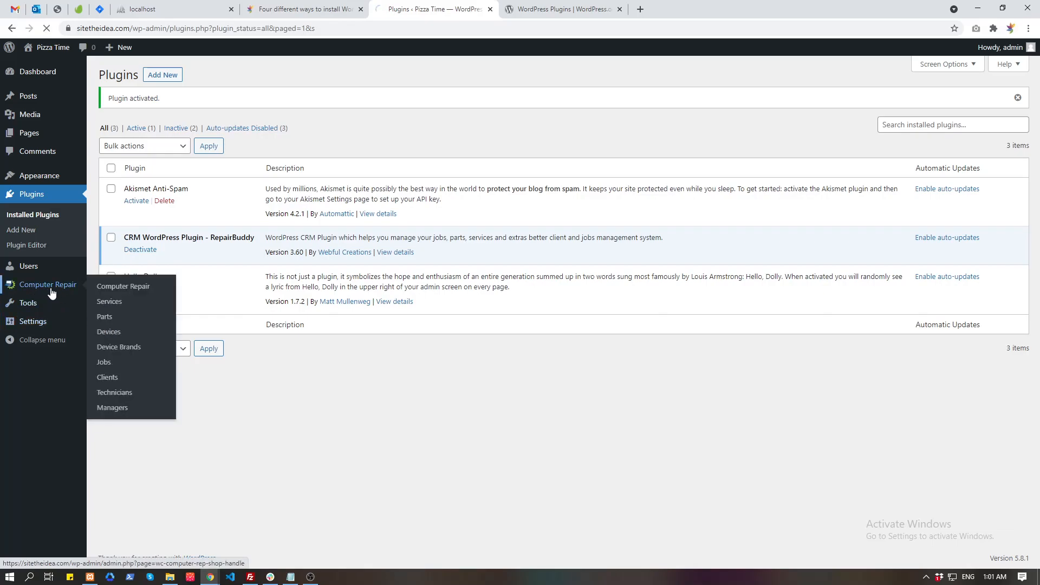
left_click(124, 288)
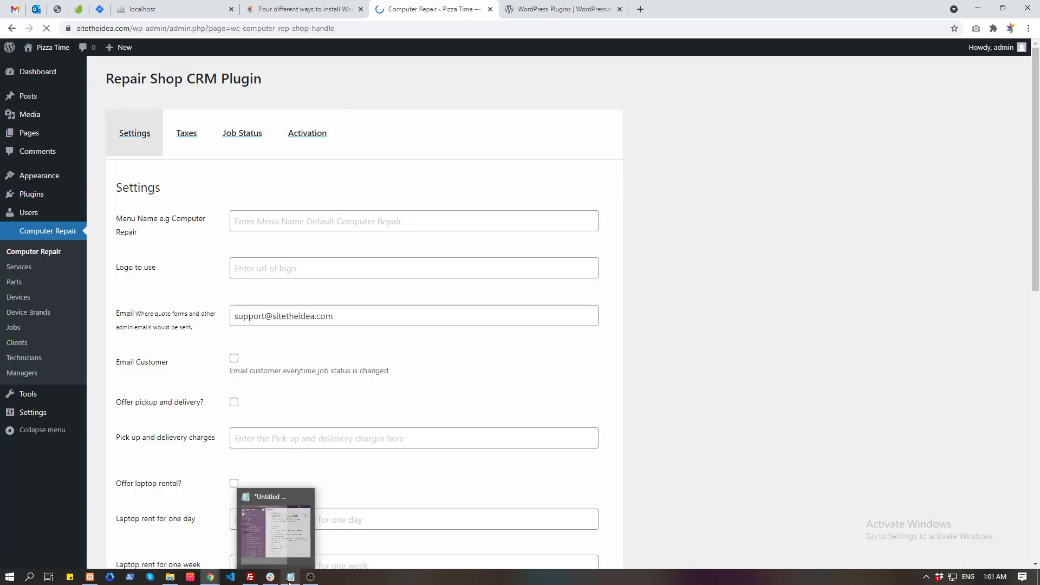
left_click(290, 577)
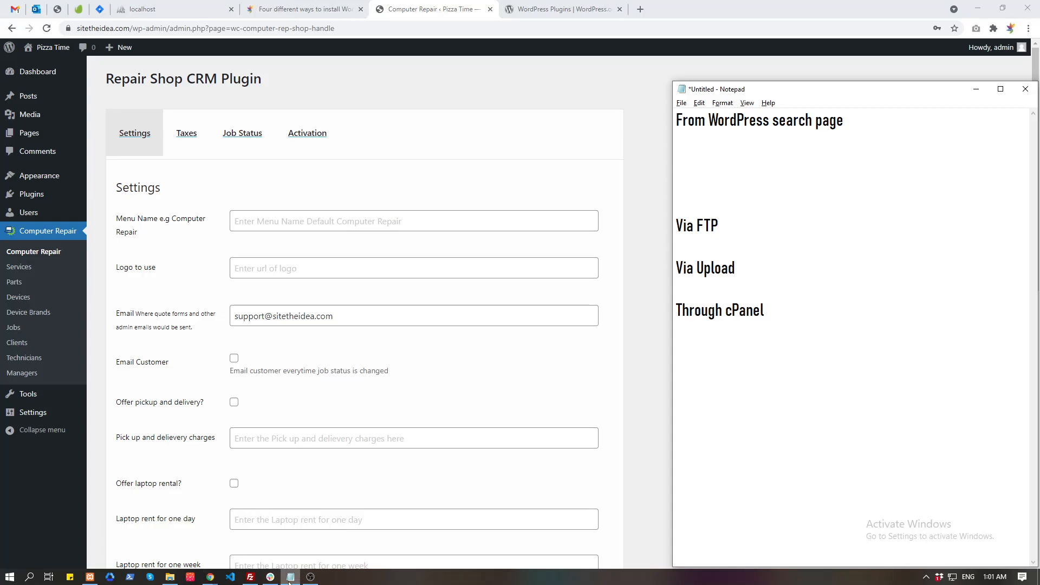
left_click(290, 577)
Deactivate the CRM WordPress Plugin - RepairBuddy in the installed plugins and delete it with its data.
mouse_move(63, 199)
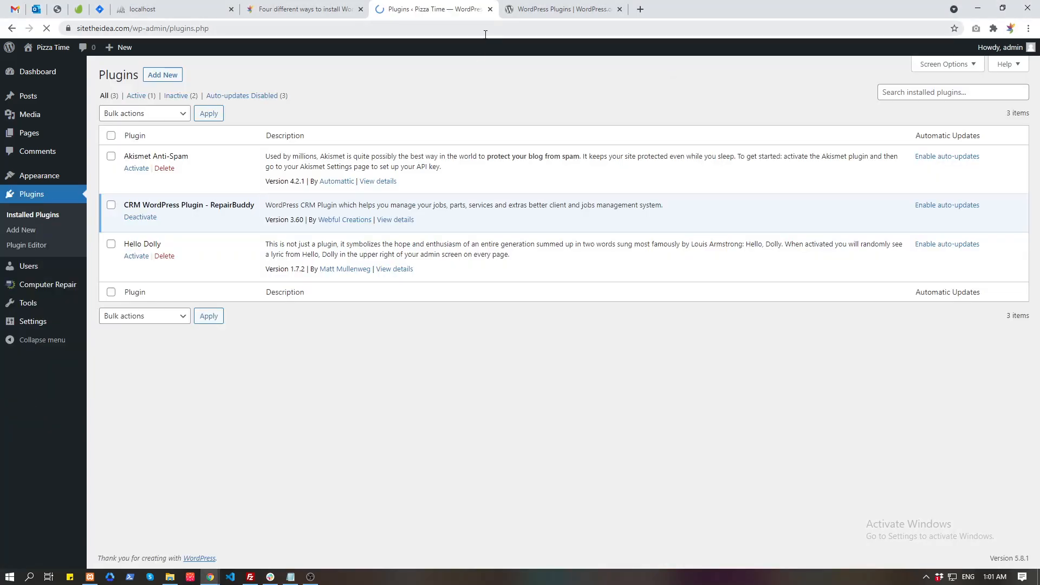
left_click(136, 218)
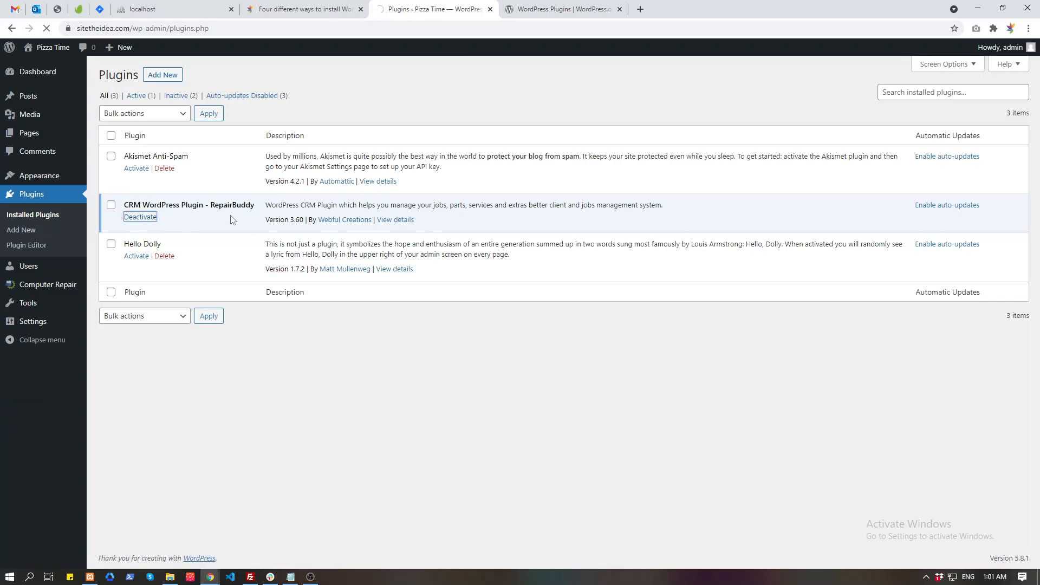
left_click(164, 249)
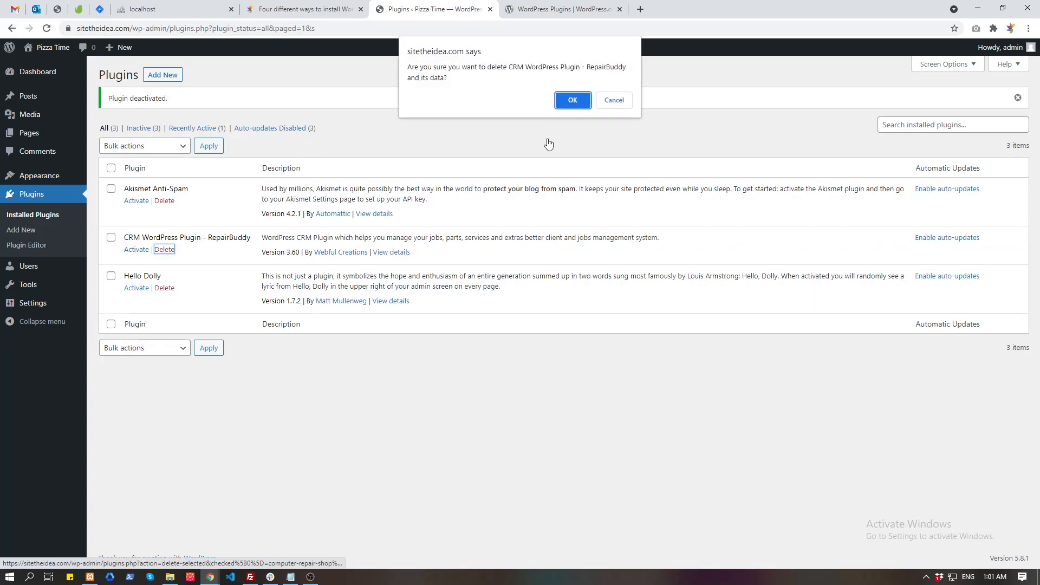
left_click(576, 97)
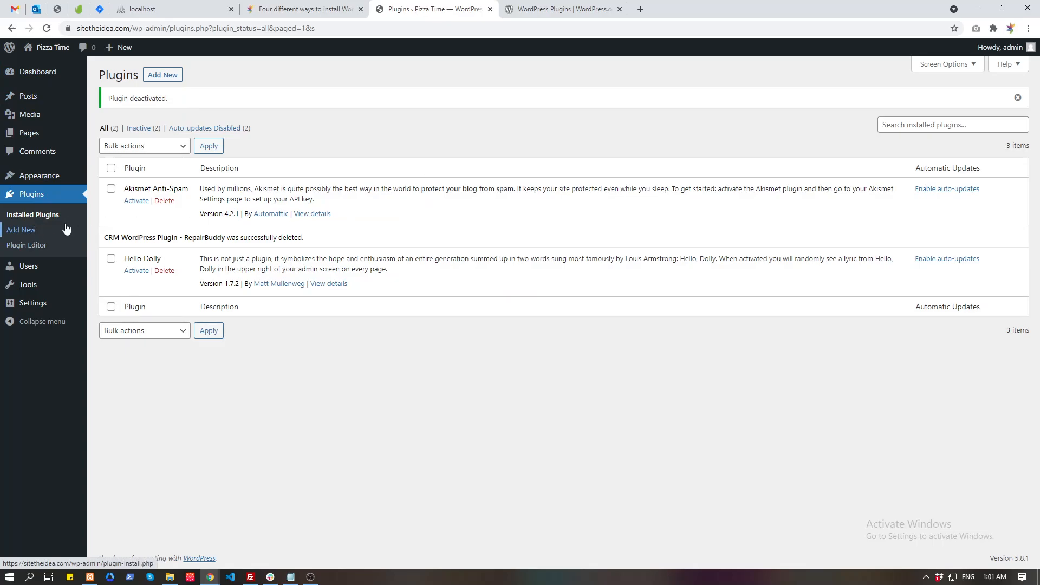
Look at the plugin search on the Add Plugins page and return to the list of installed plugins.
left_click(162, 75)
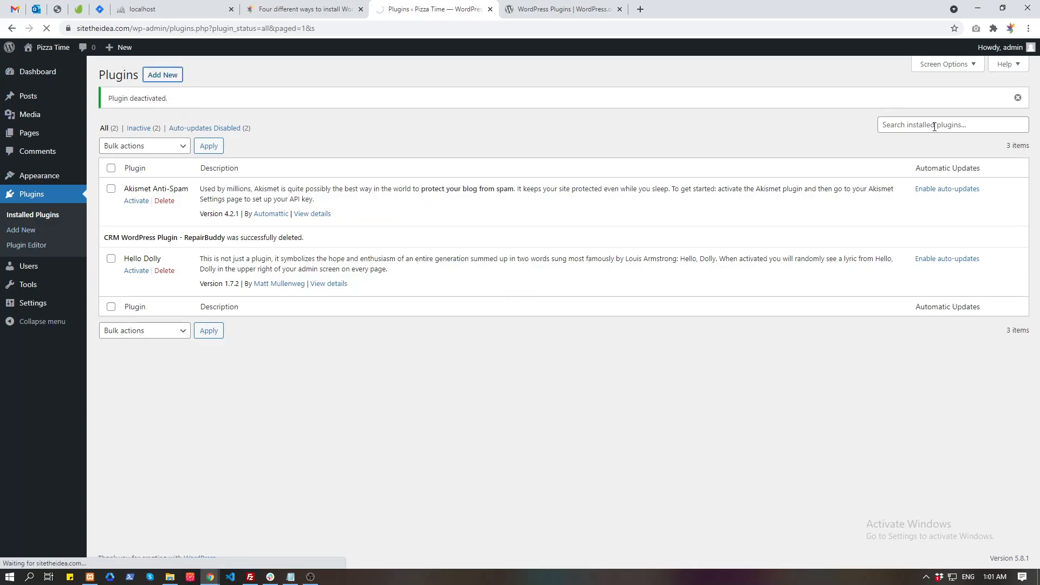
left_click(897, 109)
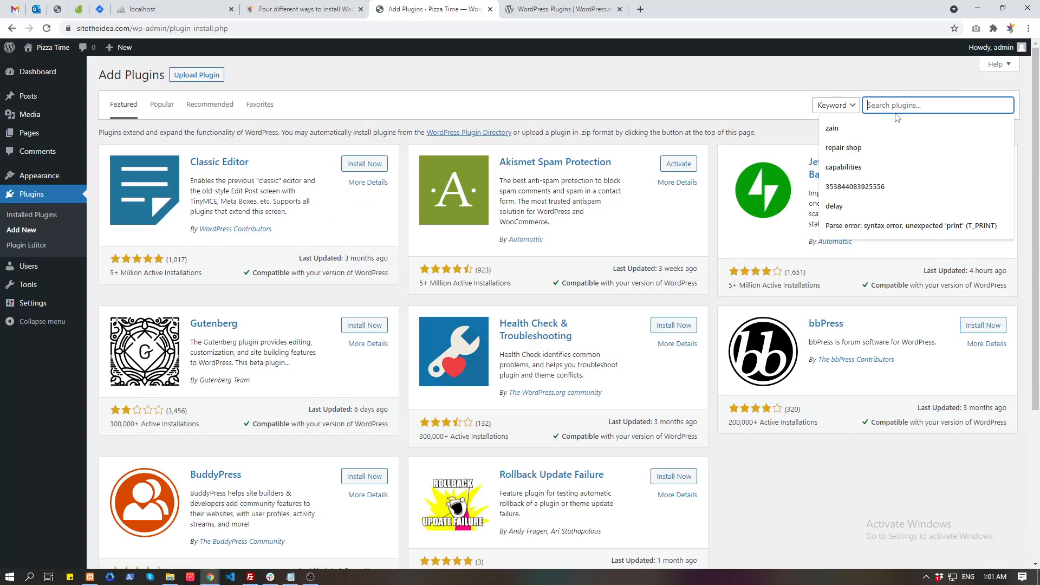
left_click(32, 215)
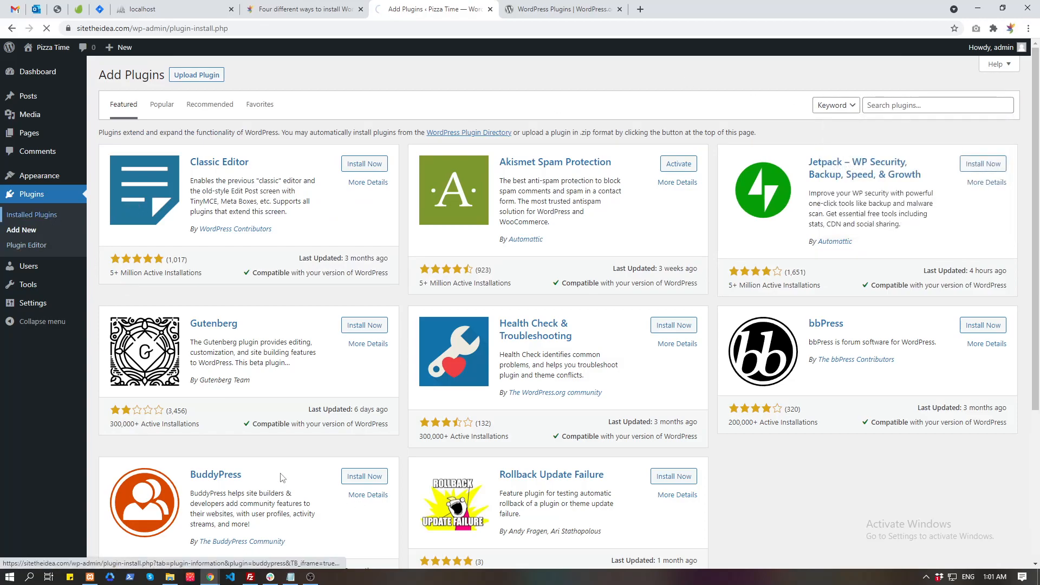
left_click(253, 578)
left_click(253, 578)
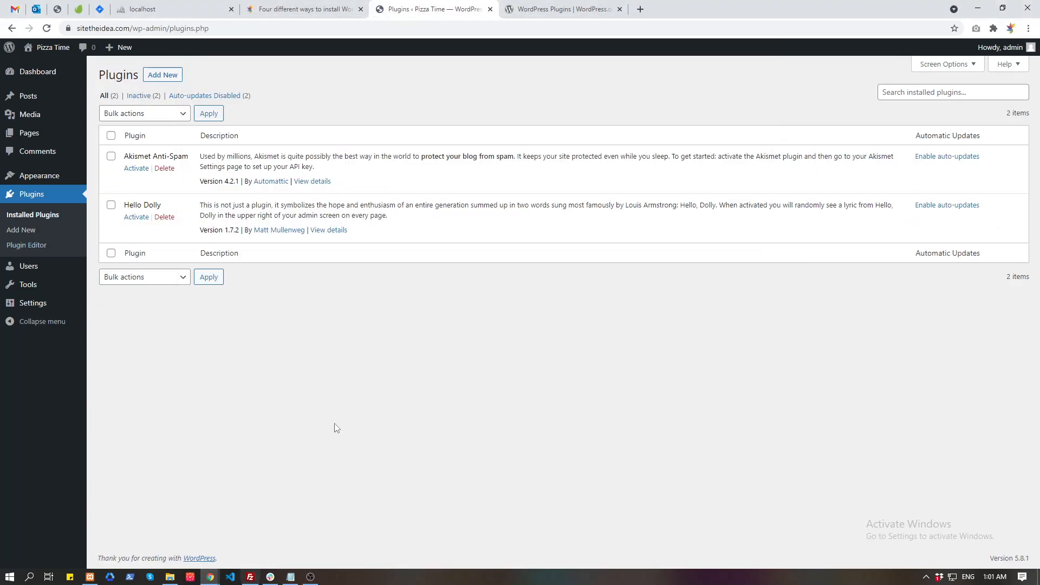
Search Google for "filezilla ftp client" in a new browser tab.
left_click(550, 6)
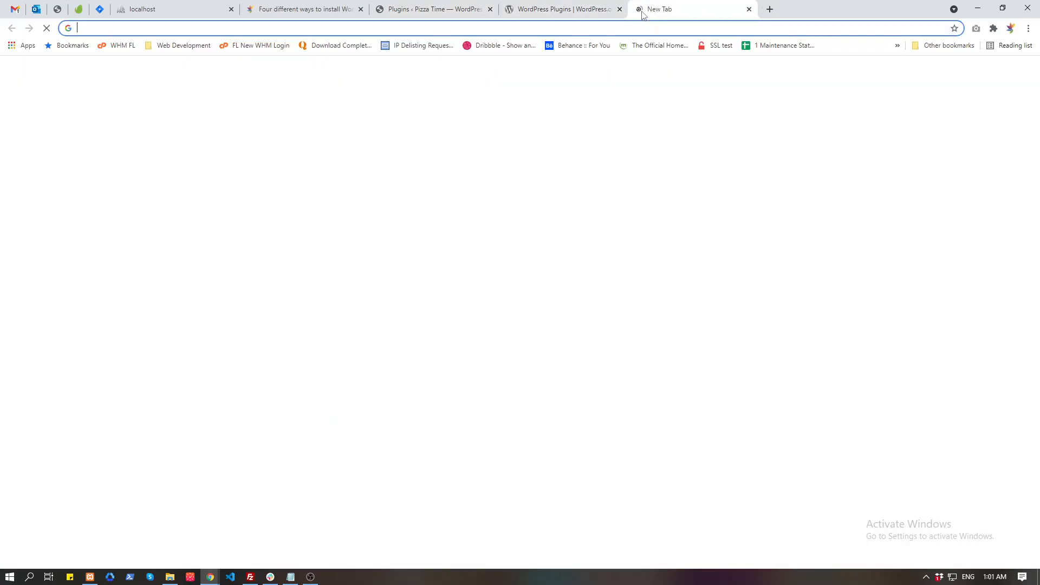
left_click(640, 9)
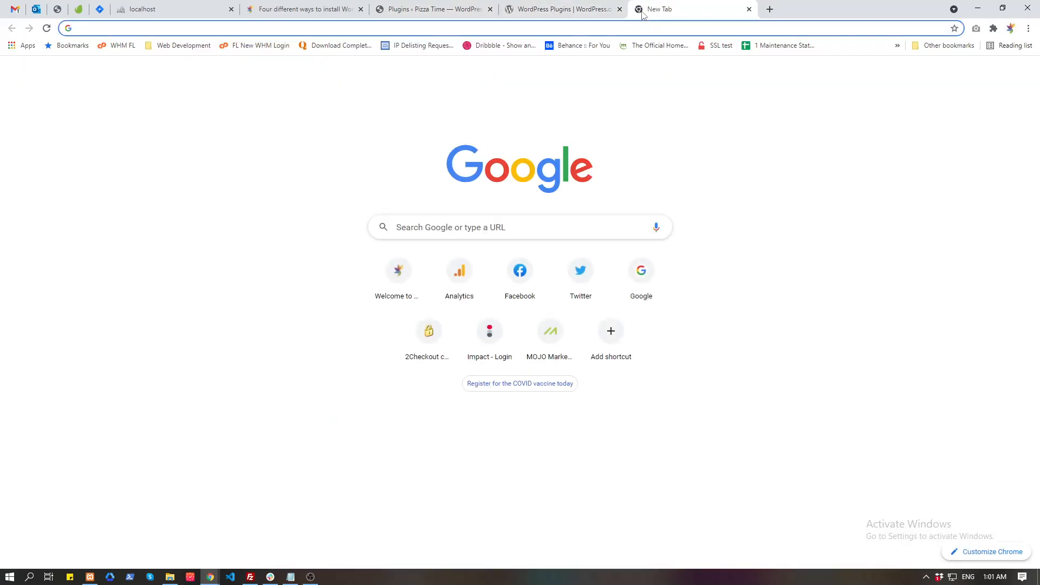
type("filezilla ftp")
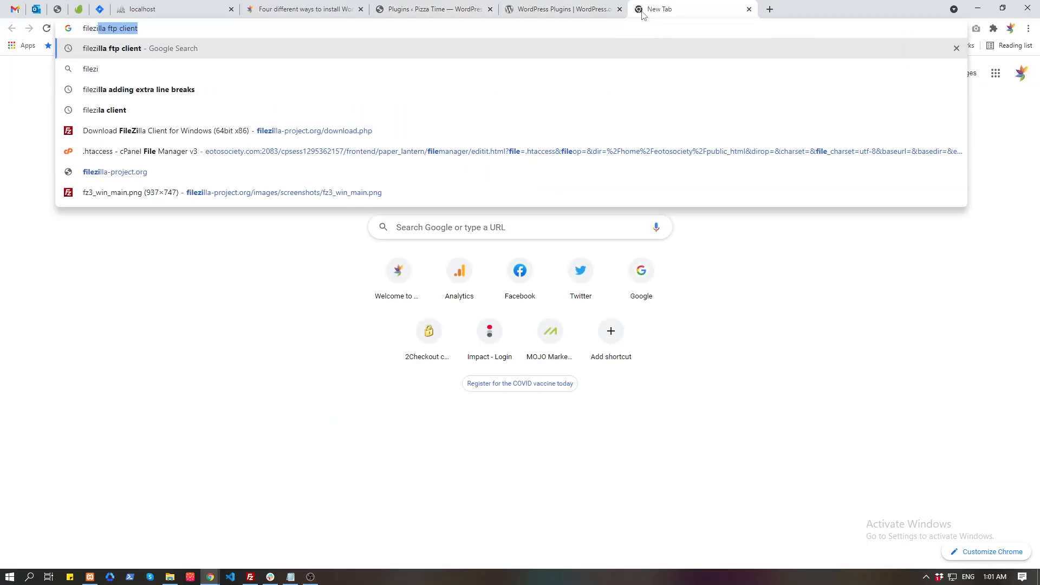
type("client")
key("Return")
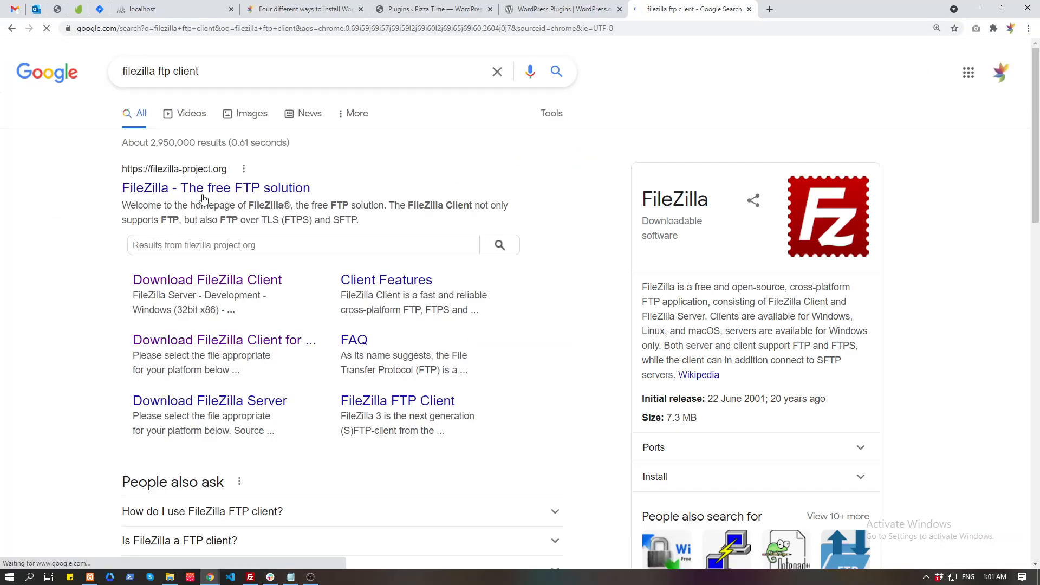
Open the FileZilla project homepage in its own tab and go to the FileZilla Client download page.
middle_click(200, 188)
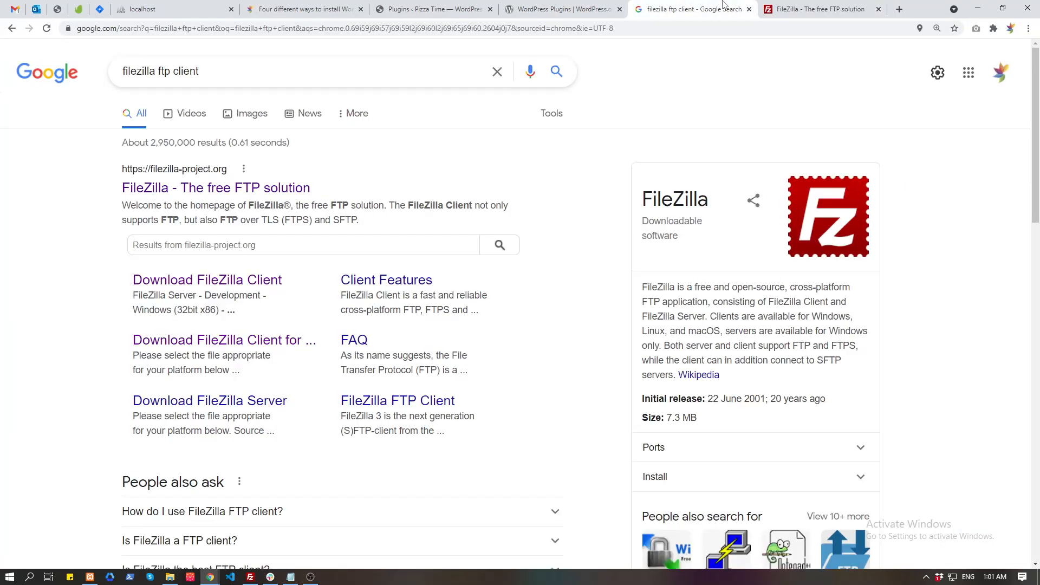
left_click(809, 9)
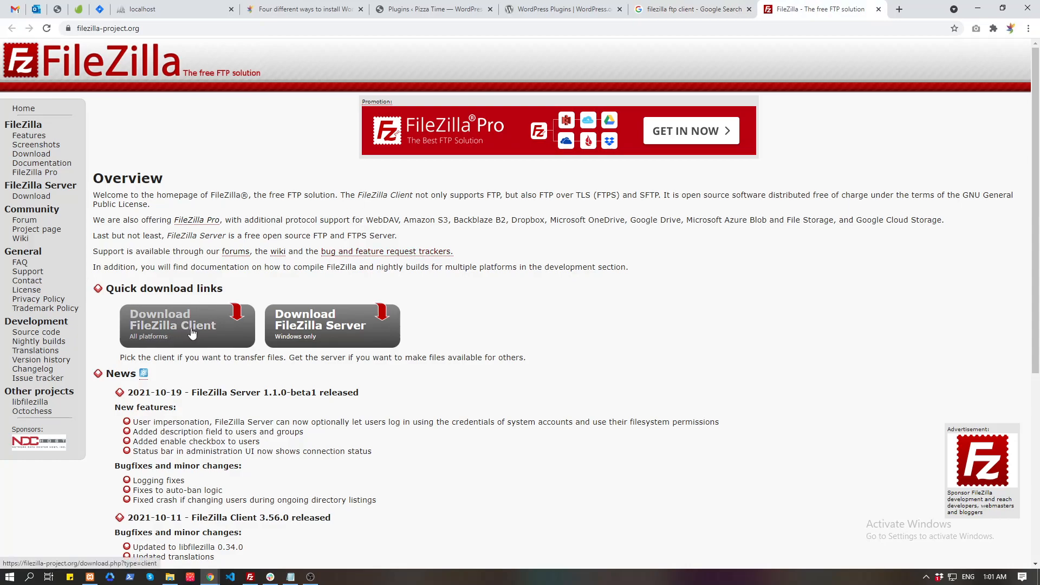
left_click(225, 329)
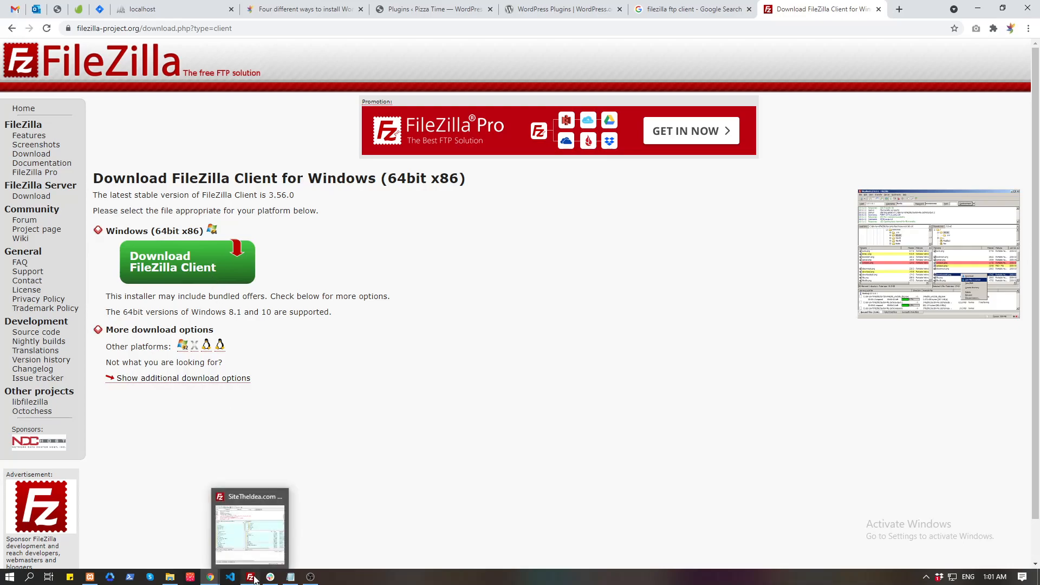
Switch to FileZilla and point out the quick connection fields for host, username, password and port.
left_click(268, 520)
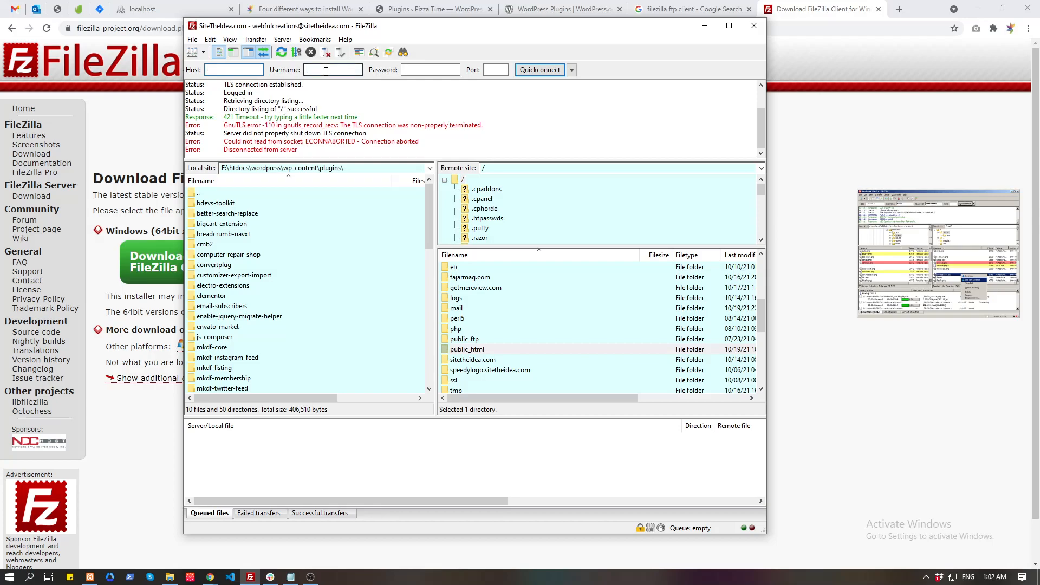
left_click(411, 71)
left_click(494, 70)
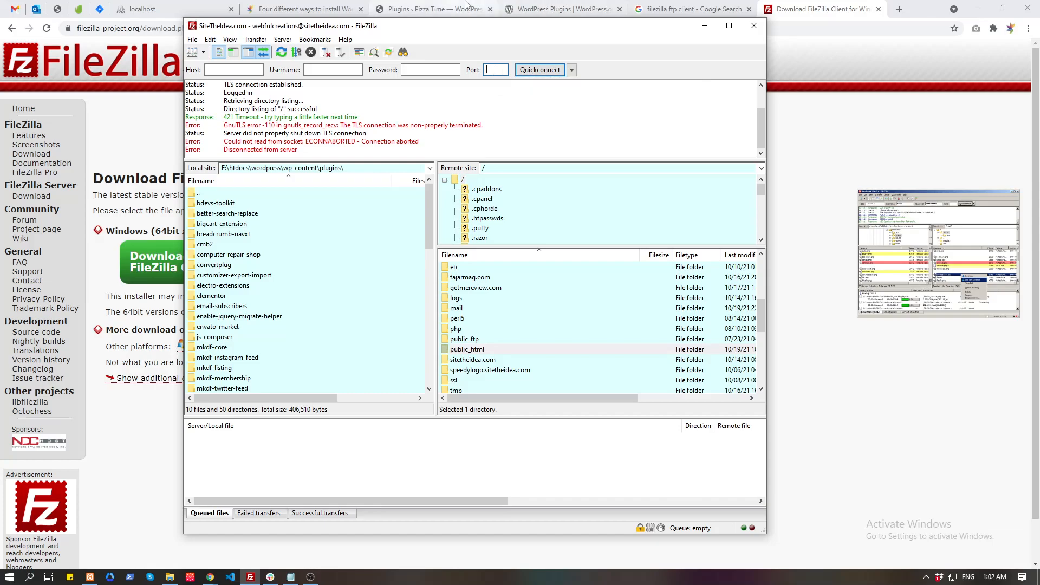
Find the FTP section of the WebfulCreations plugin tutorial in the browser and highlight its list of required FTP credentials.
left_click(428, 9)
left_click(324, 5)
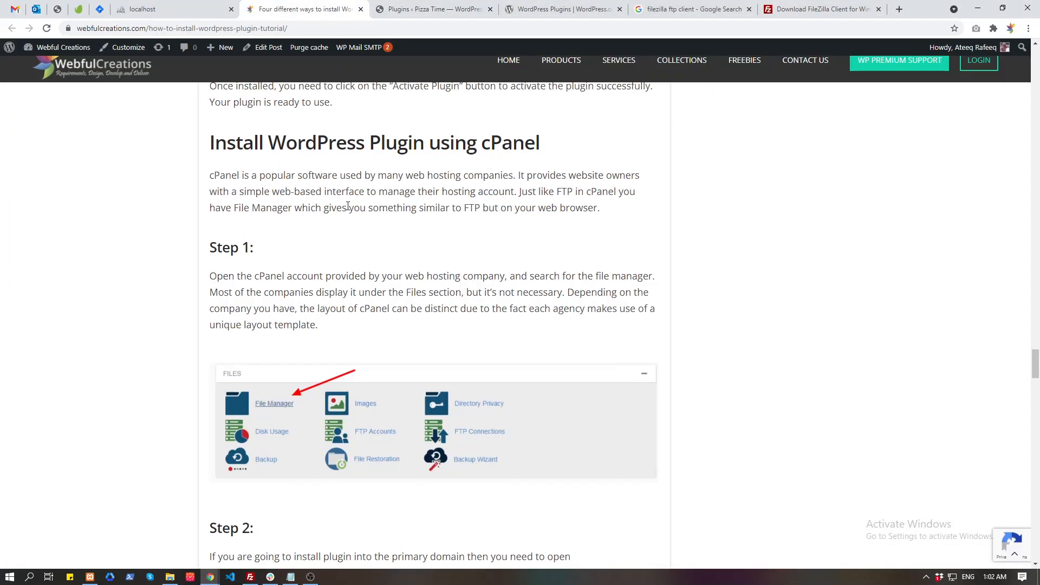
scroll(349, 210, "up", 2)
scroll(349, 210, "up", 20)
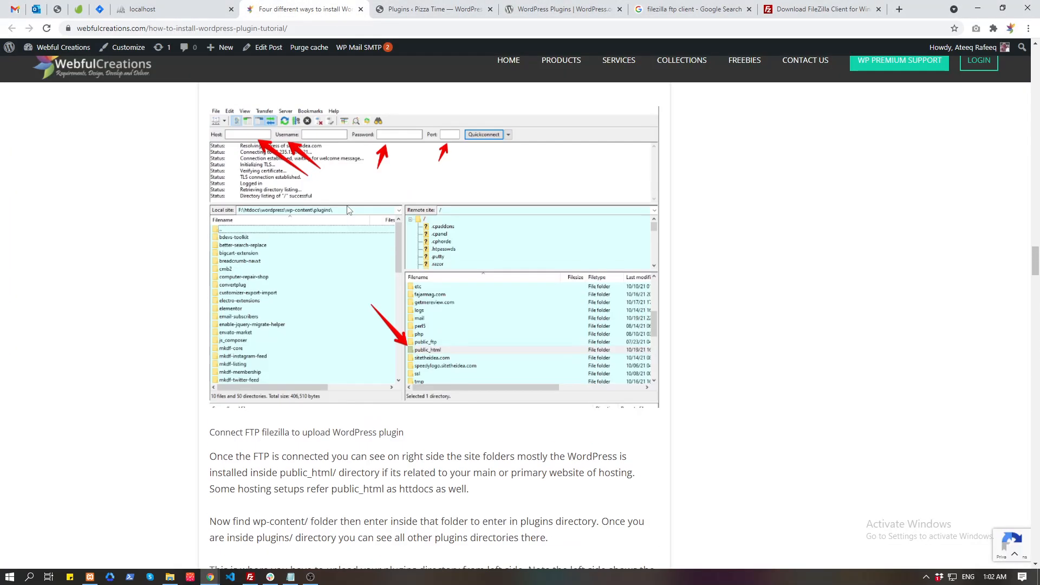
scroll(253, 238, "down", 4)
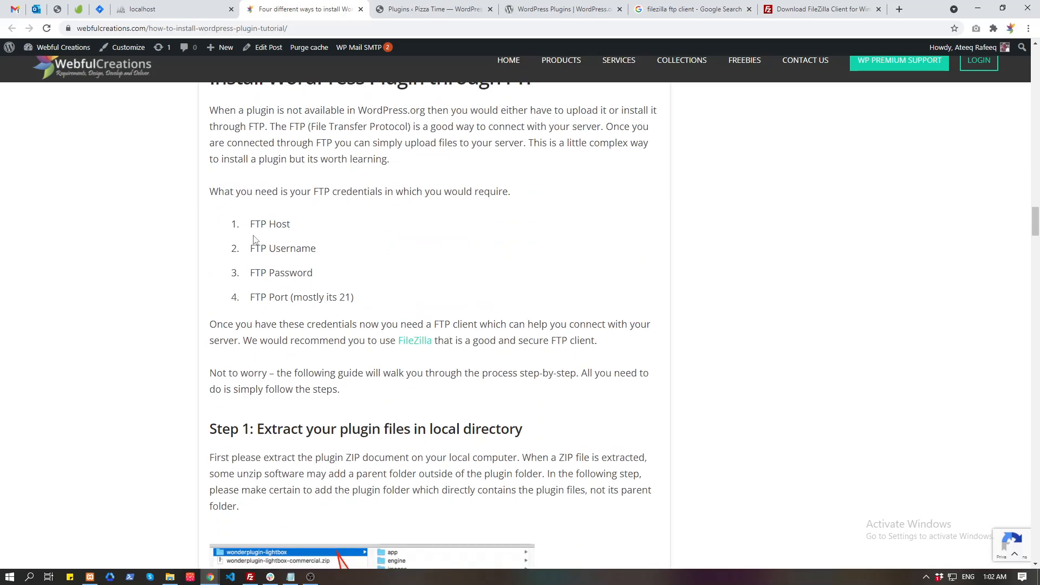
left_click_drag(269, 229, 321, 270)
left_click_drag(265, 297, 318, 297)
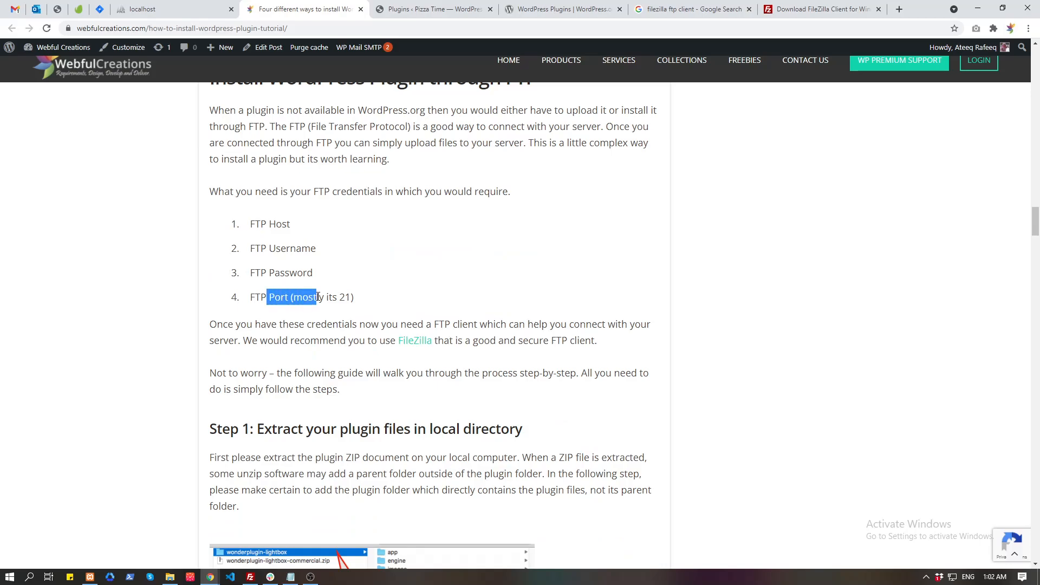
Switch back to FileZilla, enlarge the remote file list and maximize the window.
key("alt+Tab")
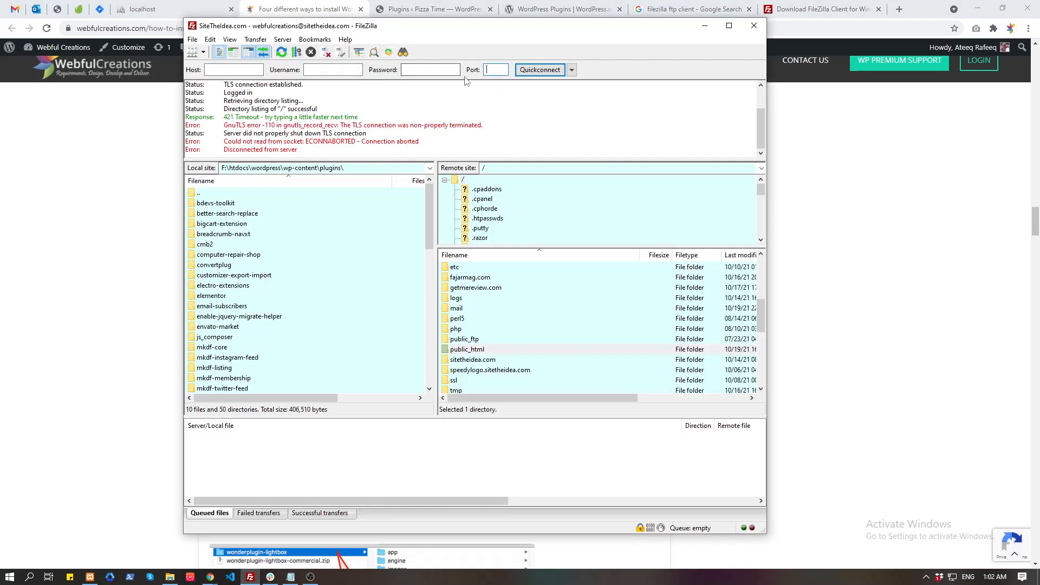
left_click_drag(525, 246, 530, 207)
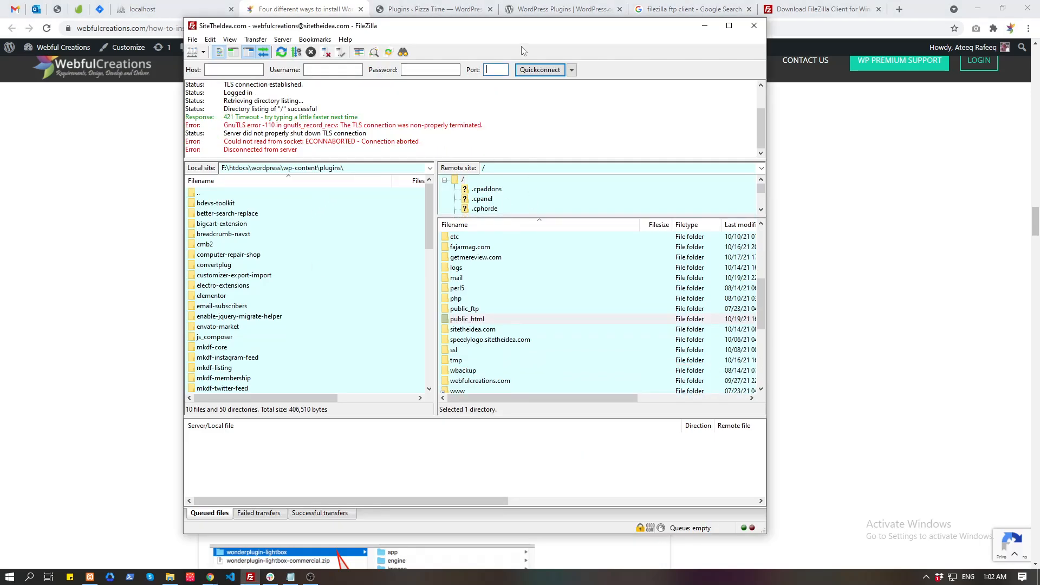
double_click(525, 28)
scroll(559, 256, "up", 2)
scroll(560, 256, "down", 2)
scroll(506, 304, "up", 2)
scroll(507, 303, "up", 3)
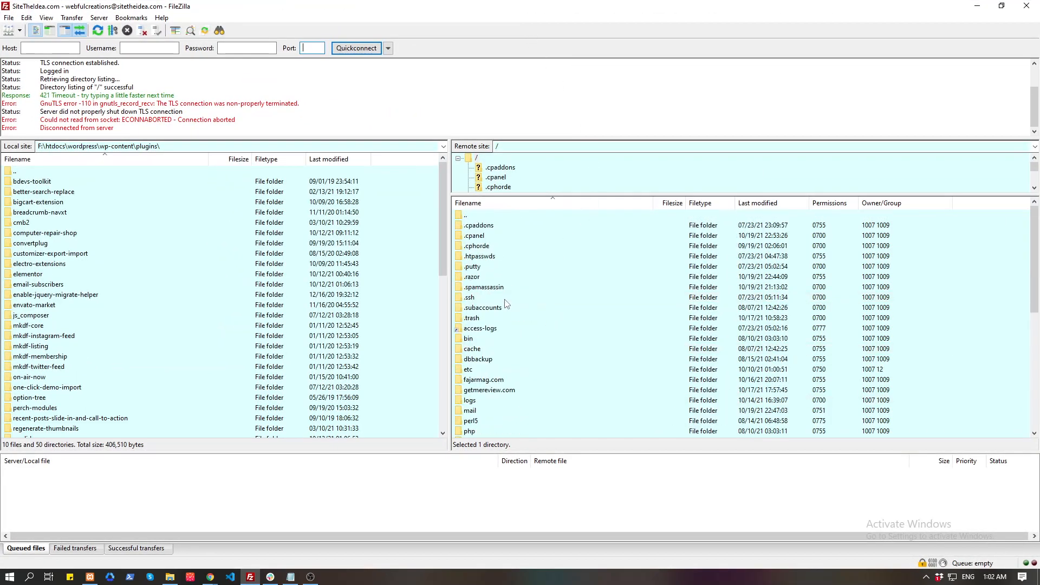
Point out the local computer-repair-shop plugin folder and select the sitetheidea.com folder on the remote site.
left_click(622, 225)
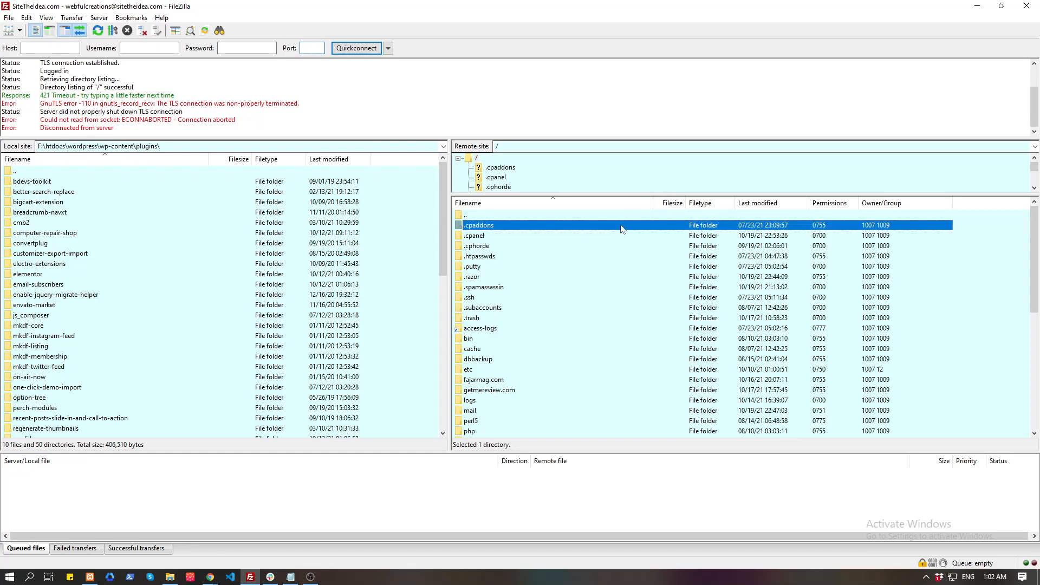
left_click(88, 234)
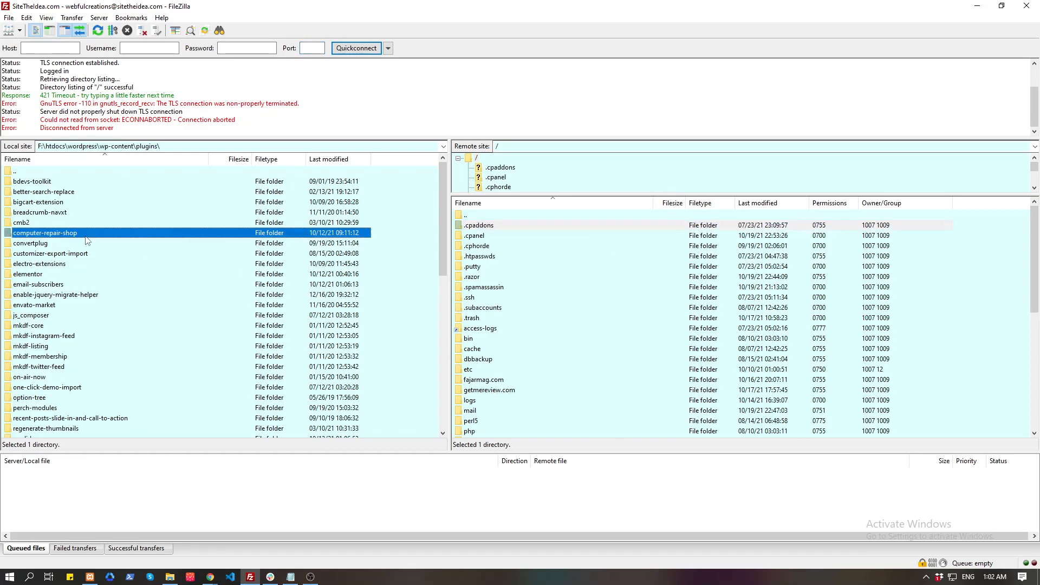
left_click(642, 298)
scroll(643, 301, "down", 3)
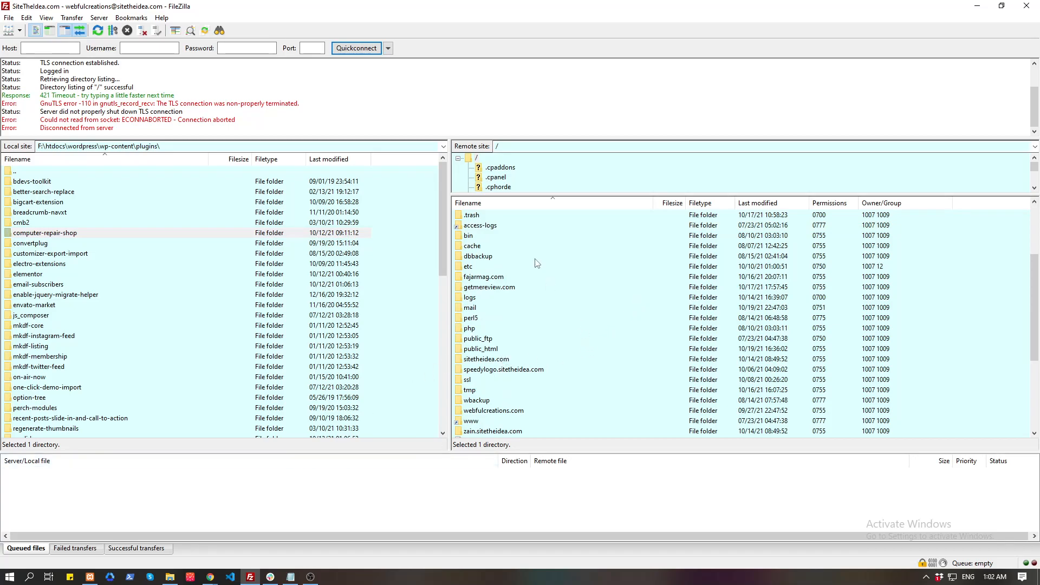
left_click(516, 361)
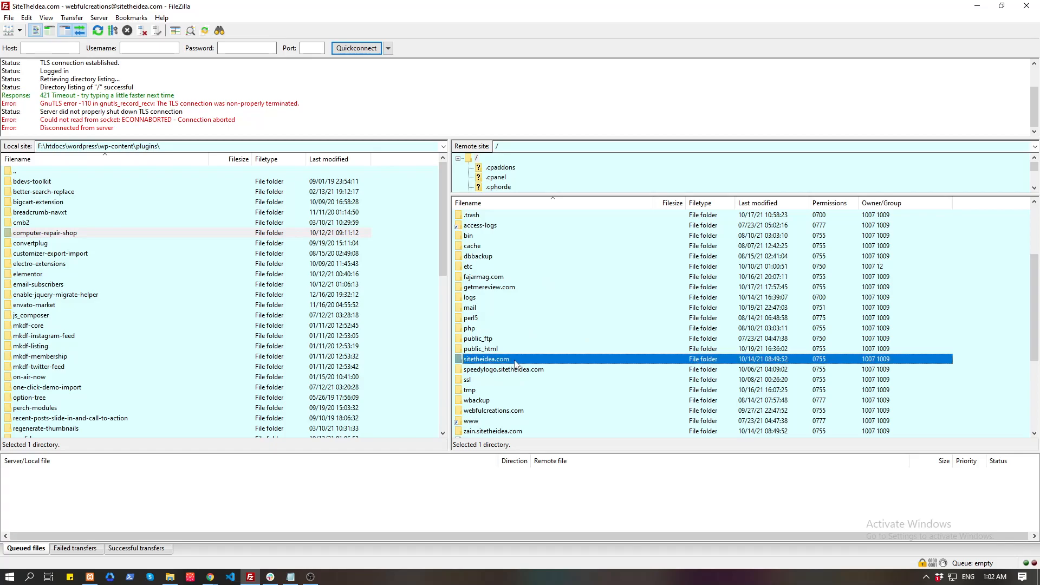
Open the wp-content/plugins folder inside sitetheidea.com on the remote site and select the akismet folder.
double_click(515, 361)
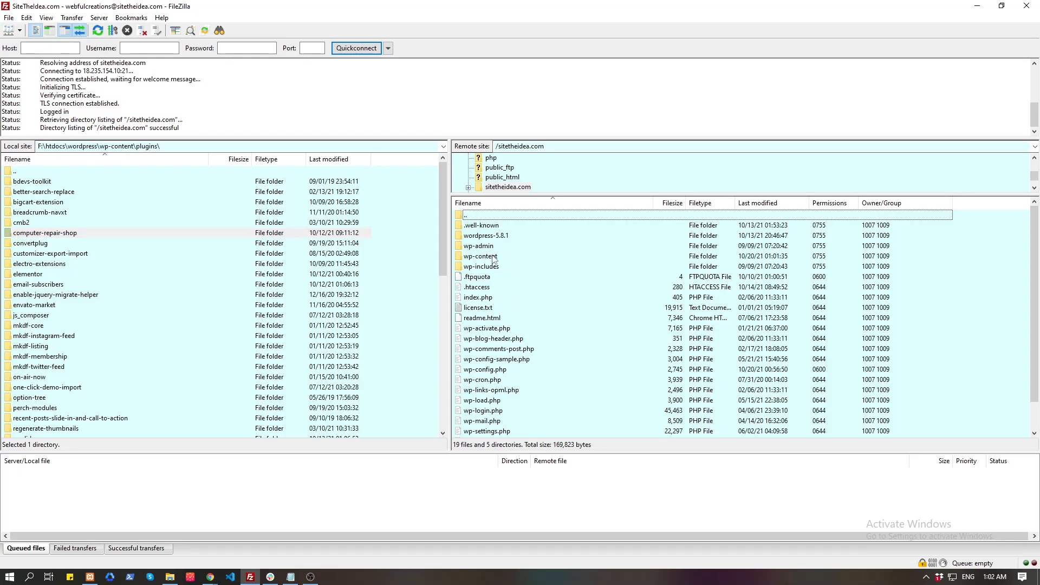
double_click(493, 257)
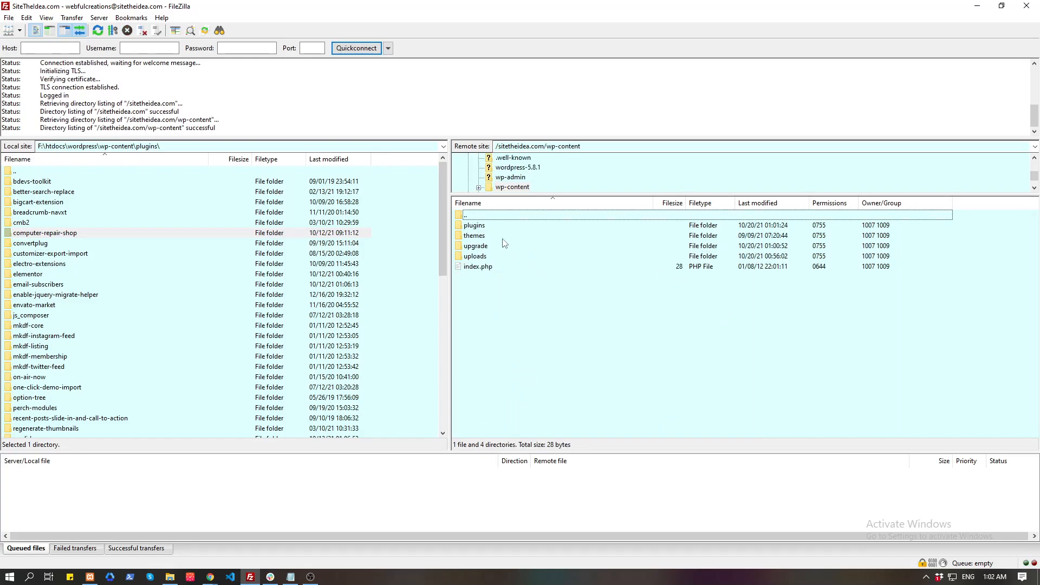
left_click(498, 228)
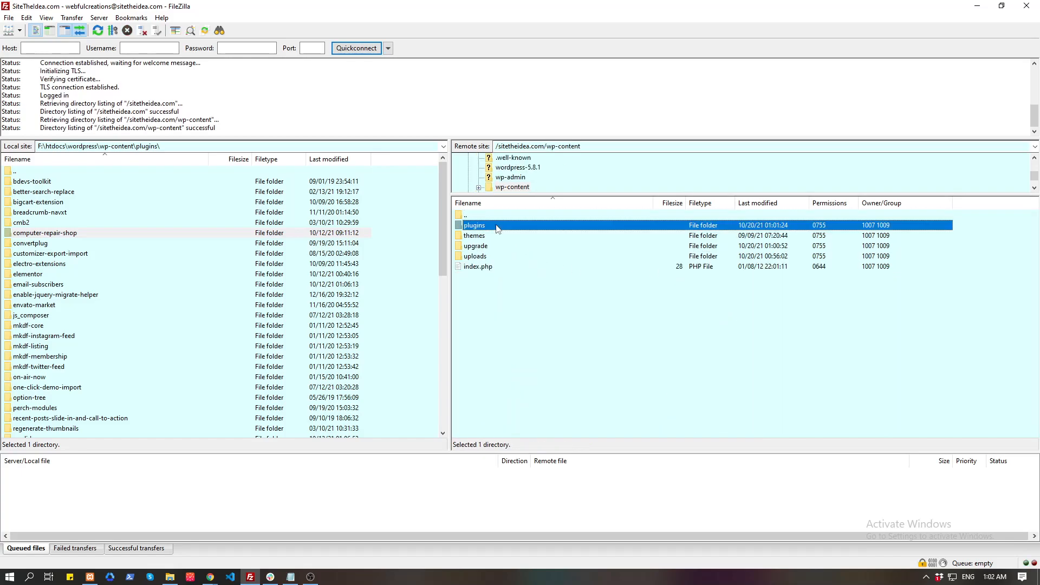
left_click(515, 320)
double_click(504, 228)
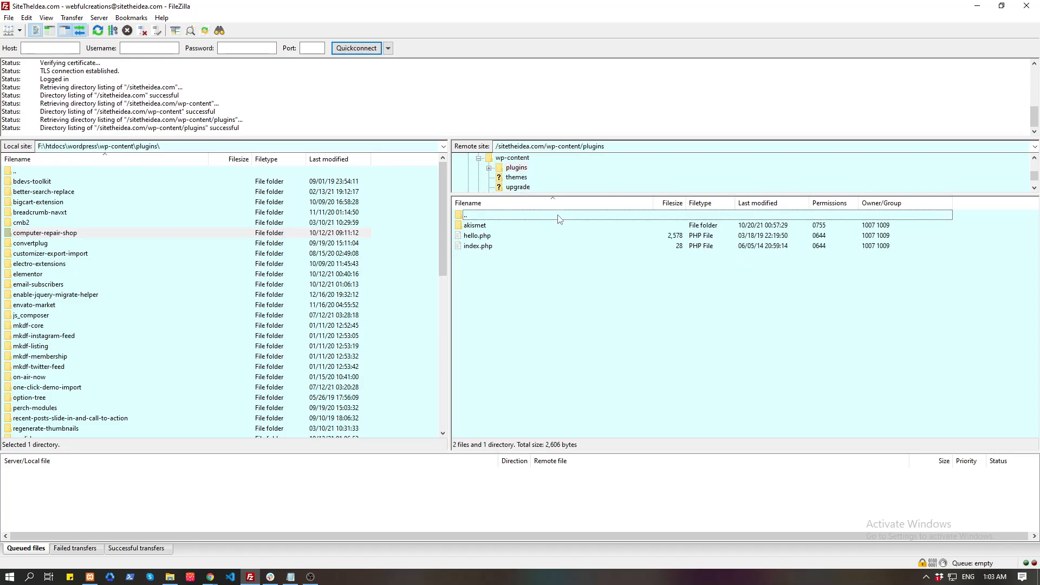
left_click(499, 228)
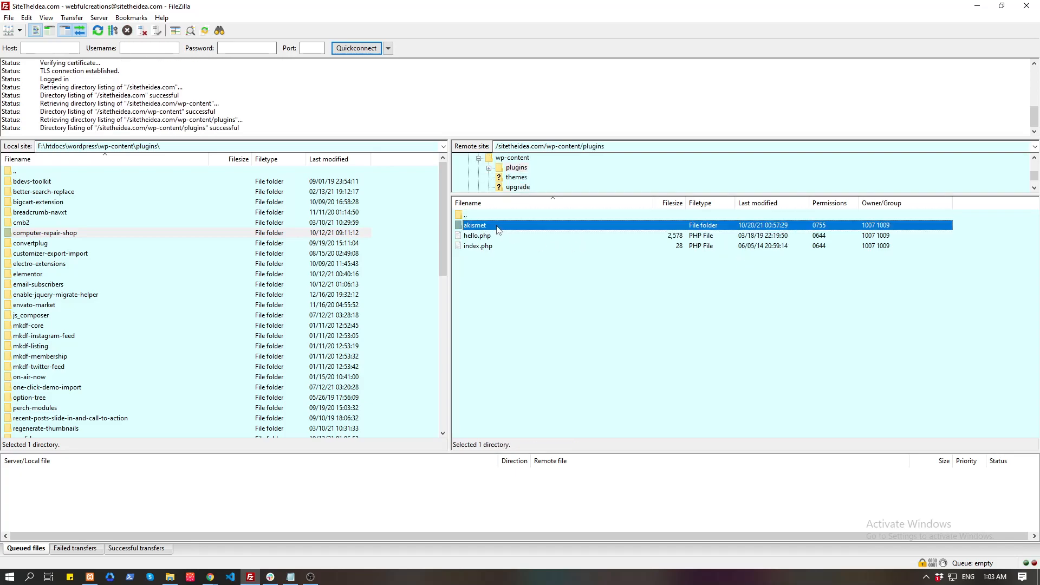
Switch to the browser and view the installed plugins of the Pizza Time WordPress site.
key("alt+Tab")
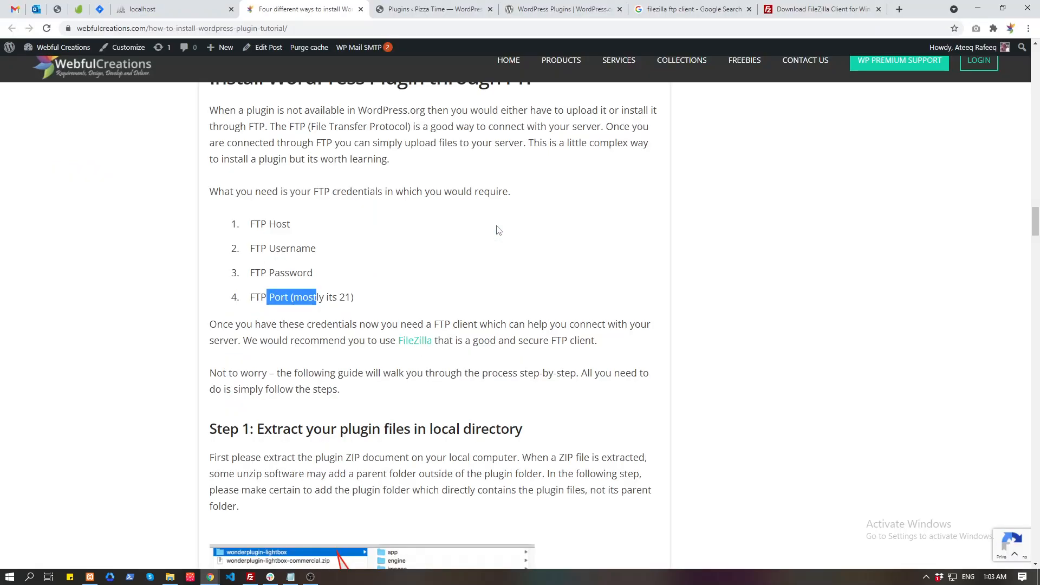
left_click(195, 6)
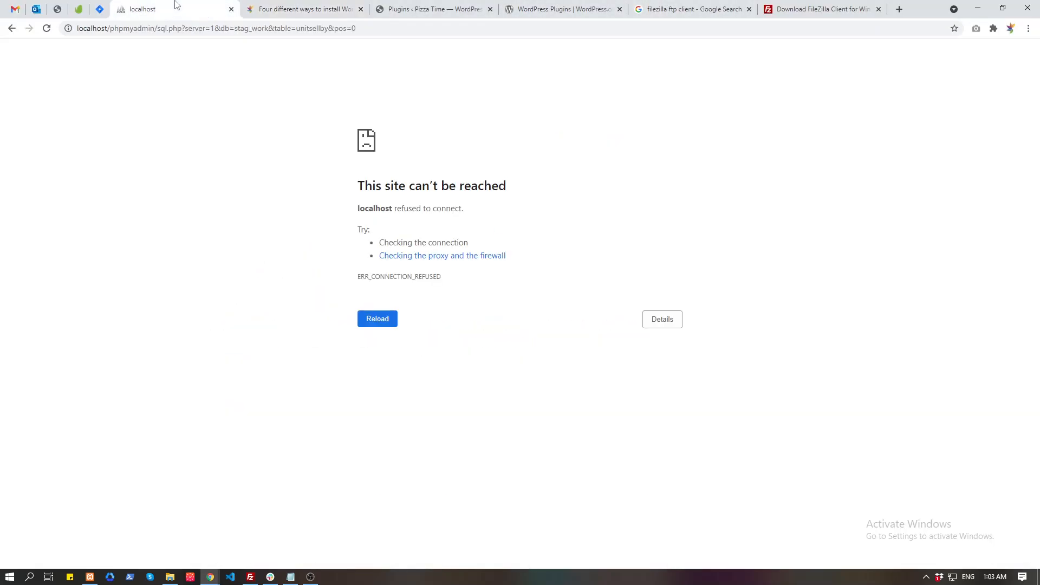
left_click(482, 7)
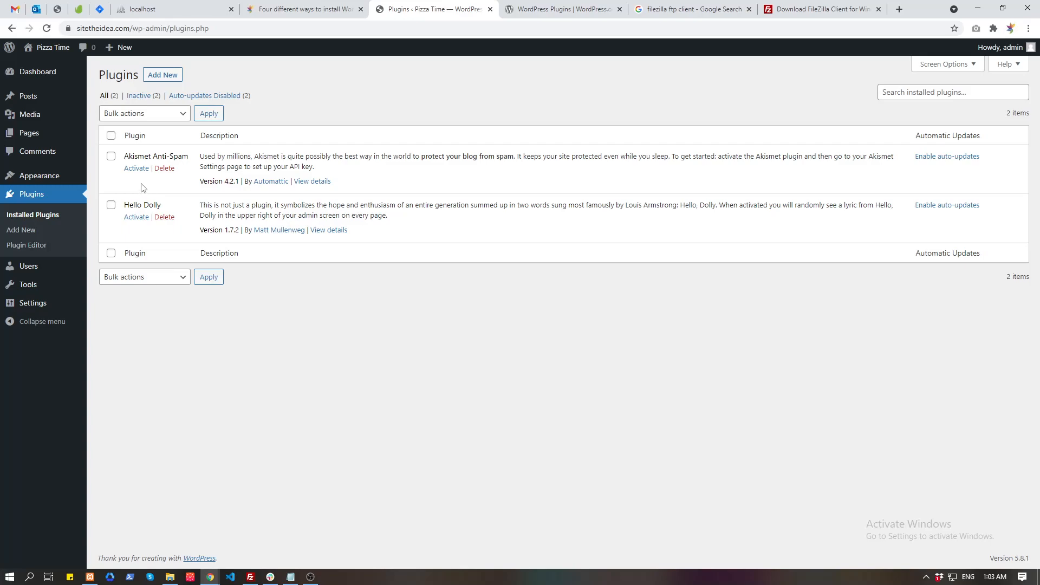
left_click(52, 215)
Search WordPress.org for "repairbuddy" and open the CRM WordPress Plugin – RepairBuddy page.
left_click(558, 9)
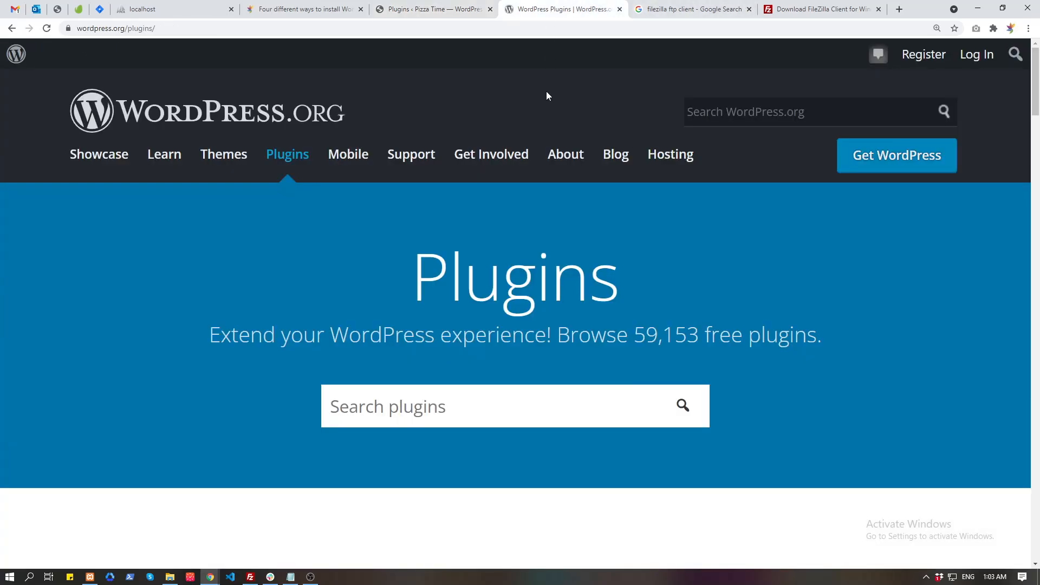
left_click(814, 114)
type("repaidbuddy")
key("Return")
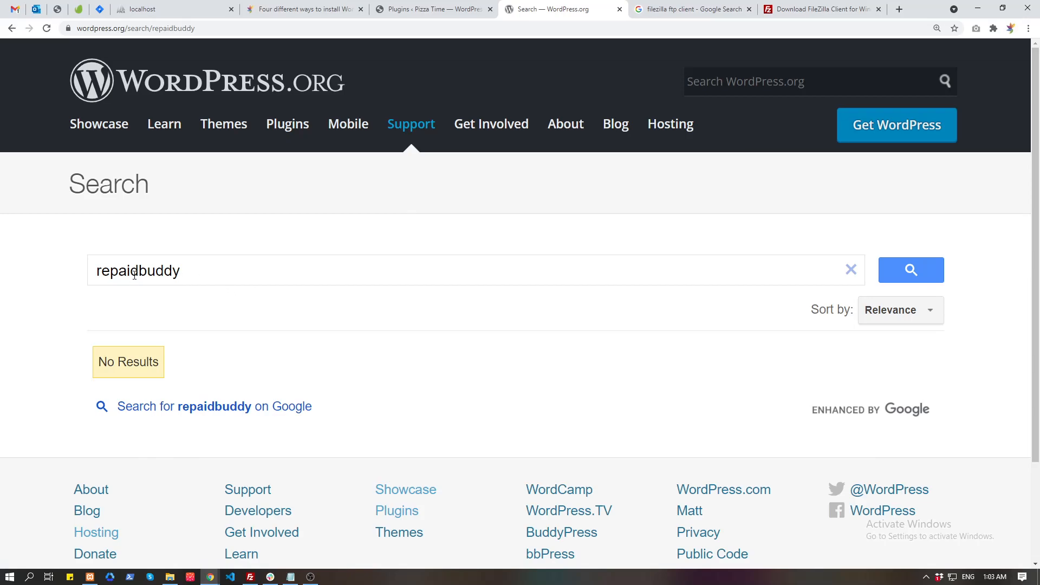
key("BackSpace")
type("r")
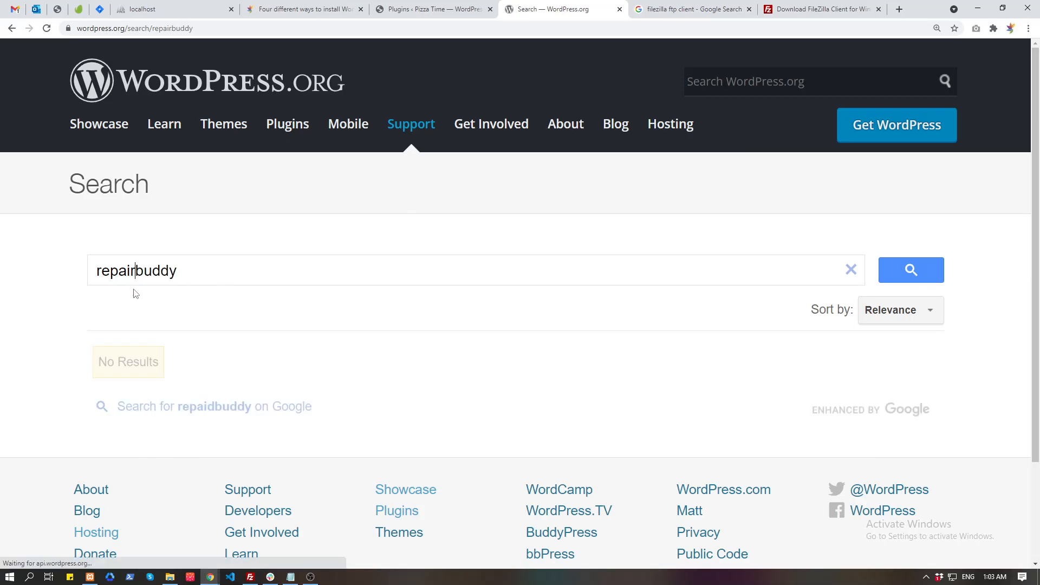
scroll(135, 294, "down", 5)
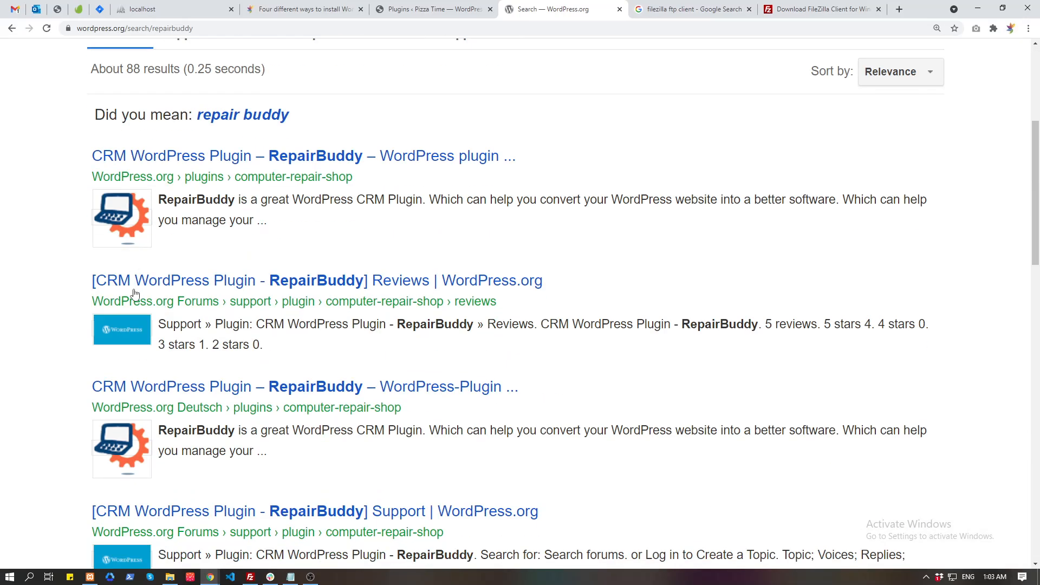
left_click(232, 157)
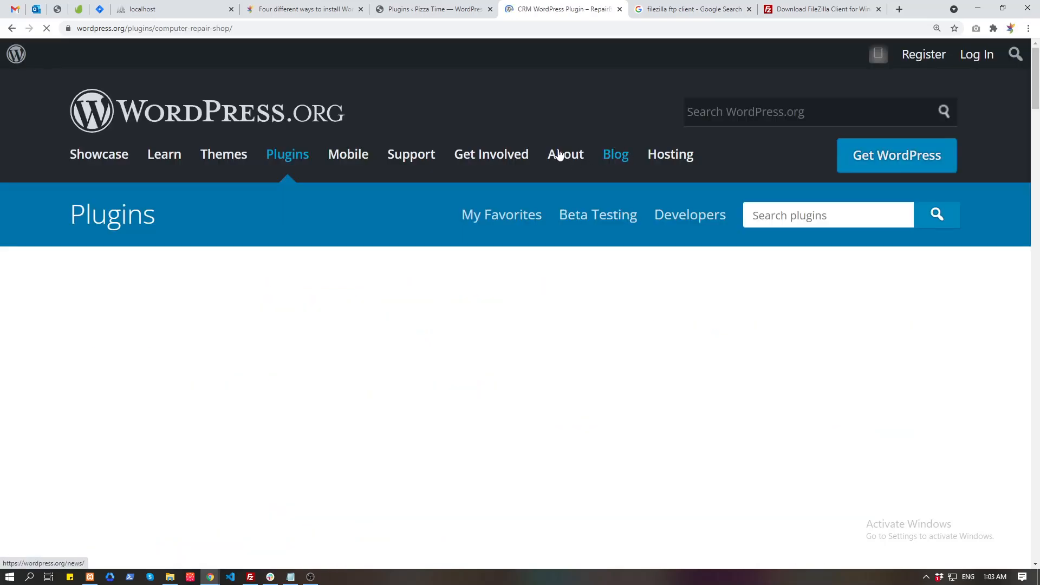
Start the RepairBuddy plugin download and create a save folder named REPAIRBUDDY PLUGIN inside the Desktop's Trash folder.
scroll(561, 155, "down", 5)
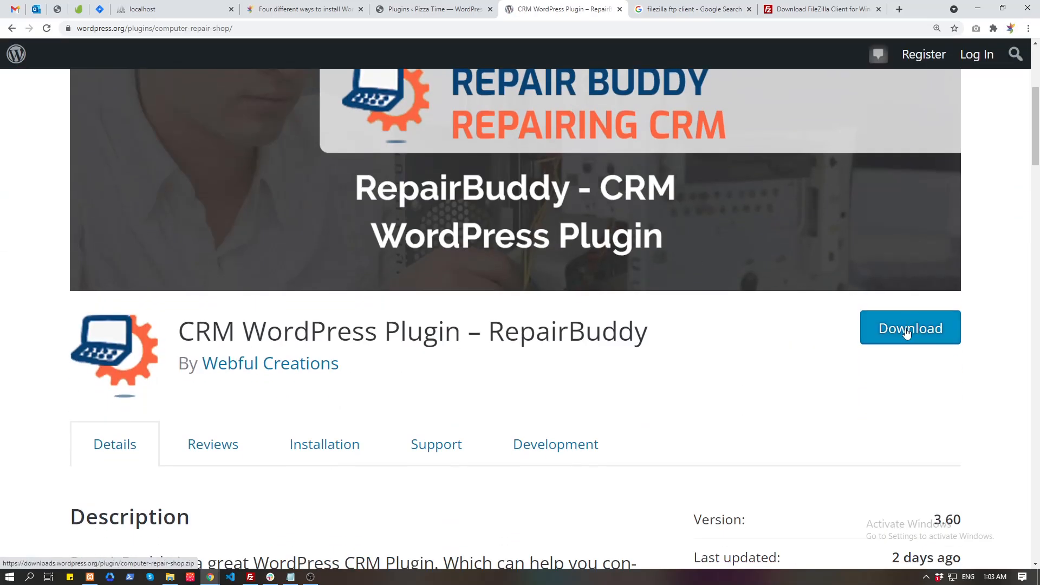
left_click(918, 342)
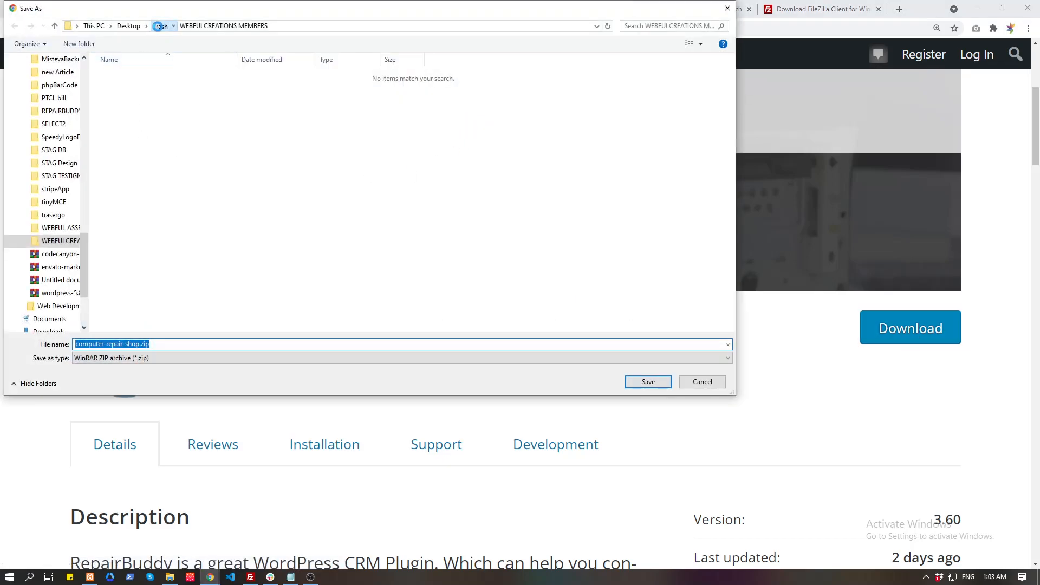
left_click(159, 26)
left_click(79, 44)
type("REPAIRBUDDY P")
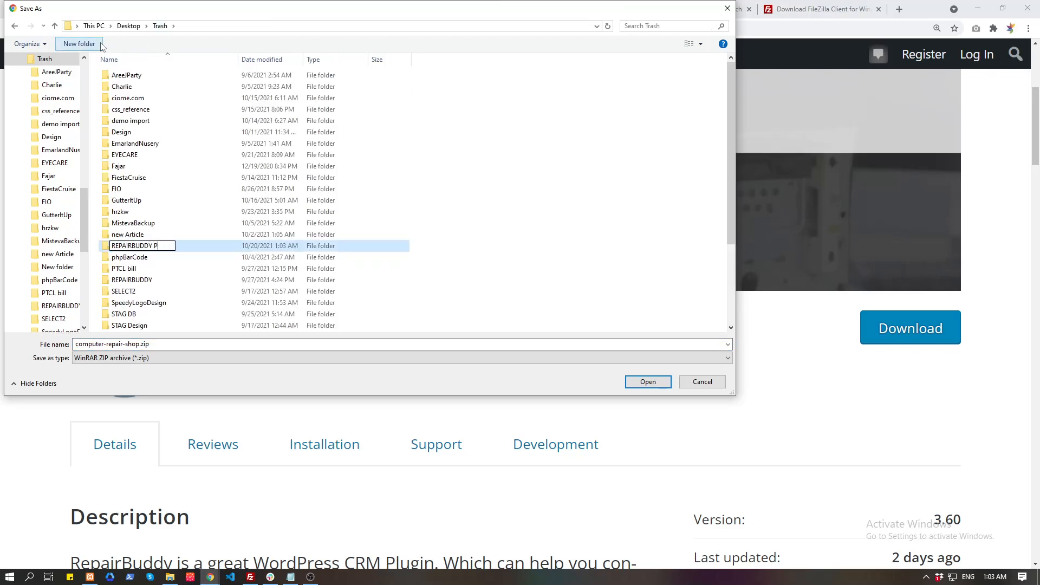
type("LUGIN")
key("Return")
key("Return")
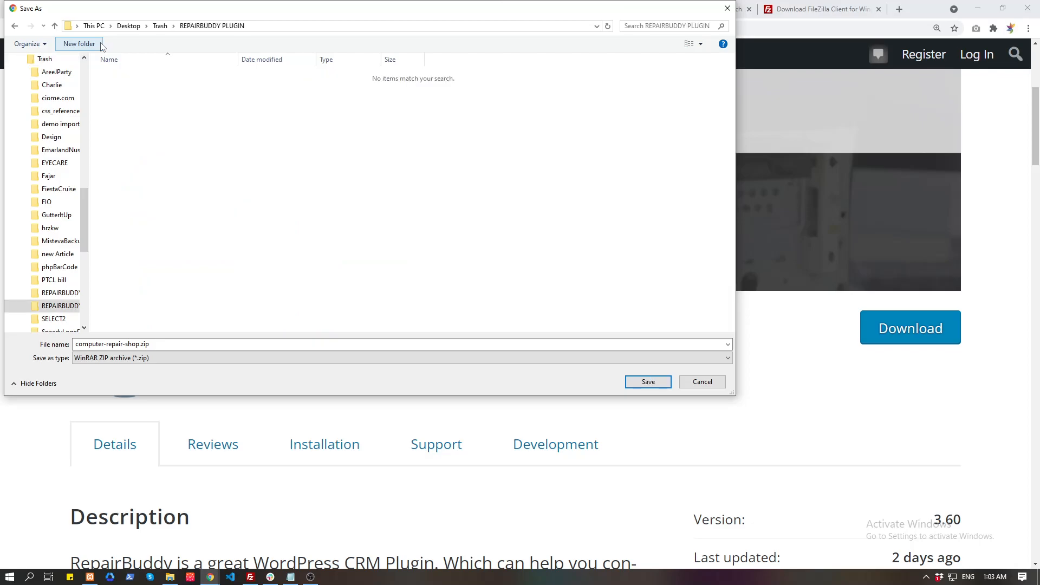
Save computer-repair-shop.zip in the REPAIRBUDDY PLUGIN folder and show the downloaded file in File Explorer.
left_click(648, 381)
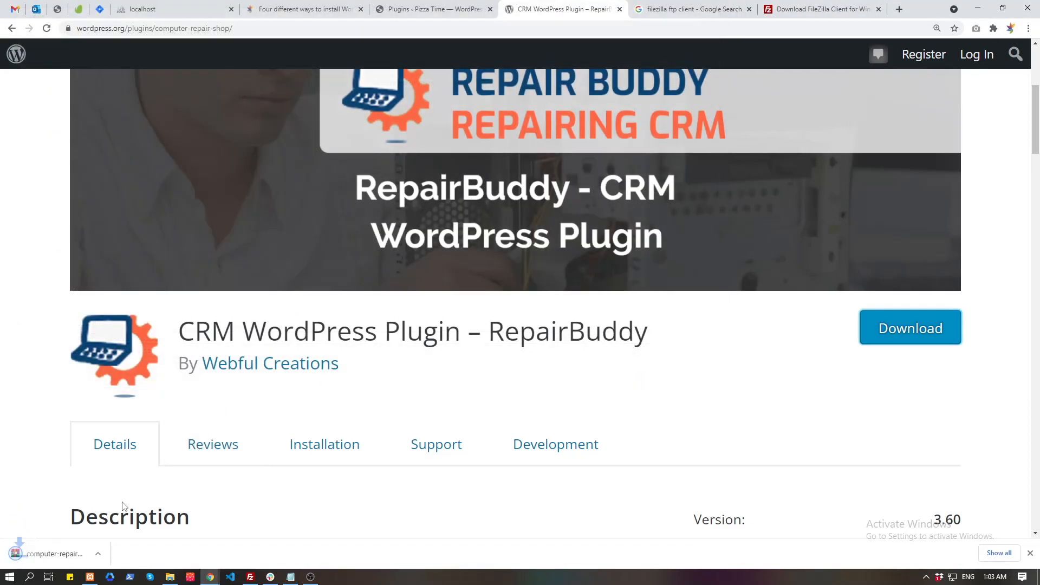
left_click(115, 554)
left_click(153, 518)
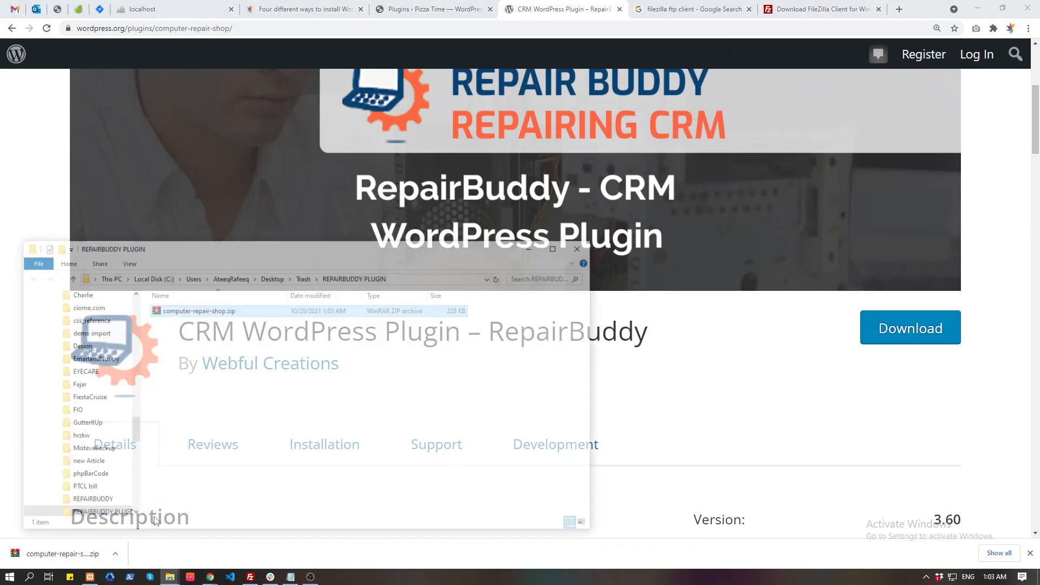
right_click(209, 317)
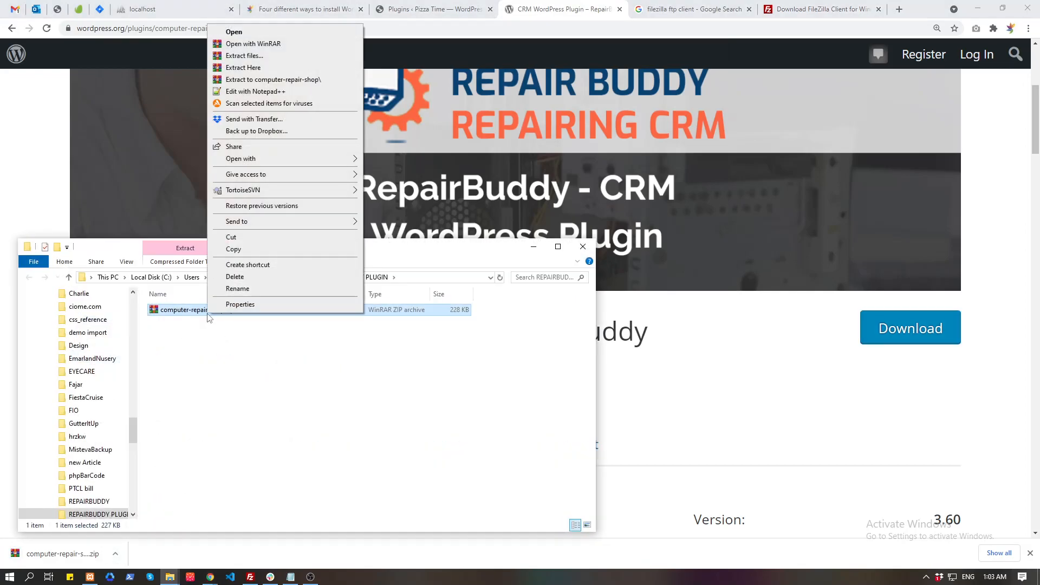
mouse_move(238, 222)
left_click(307, 371)
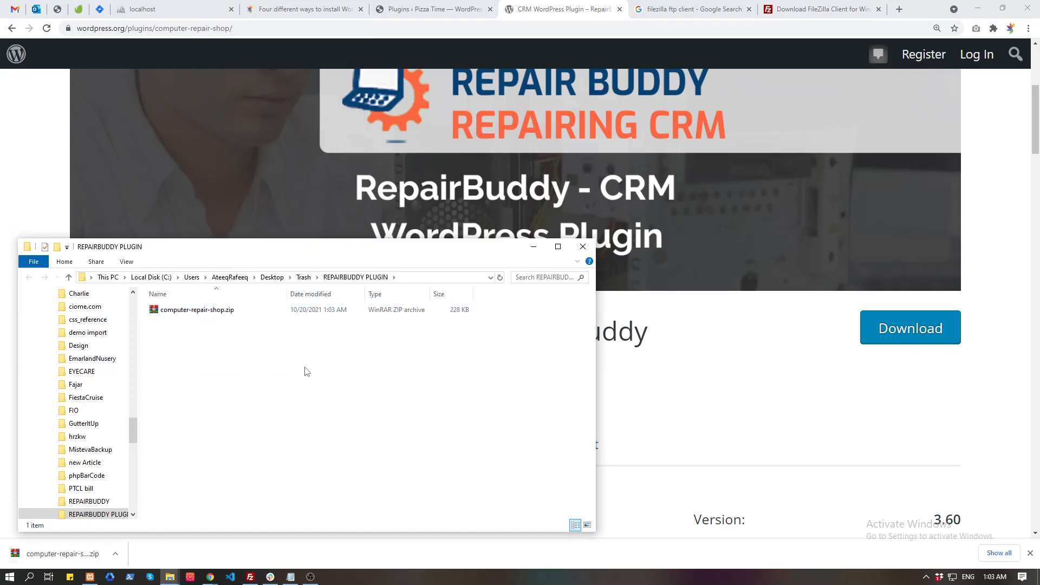
mouse_move(219, 578)
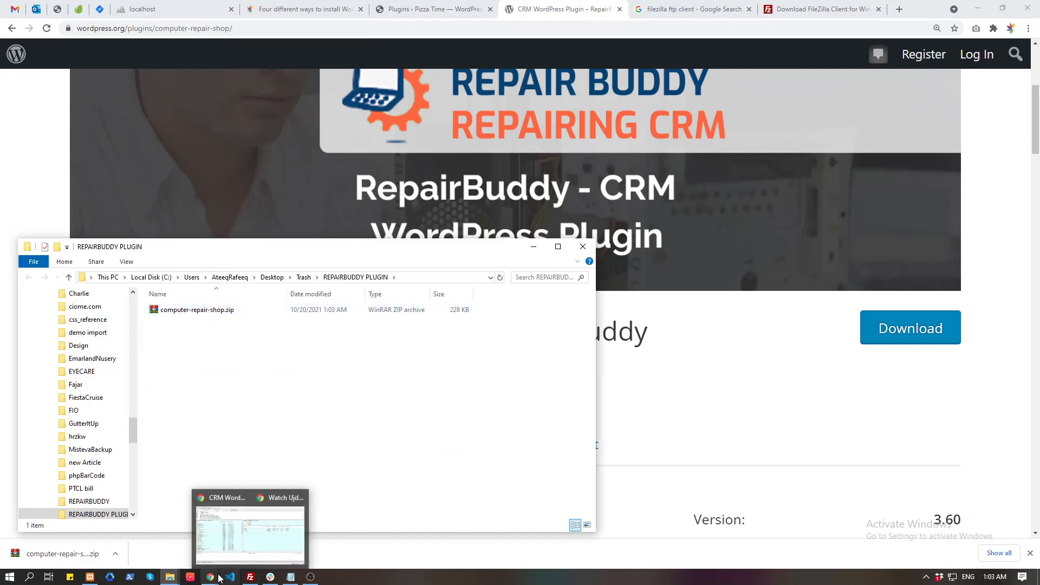
left_click(250, 577)
left_click(250, 578)
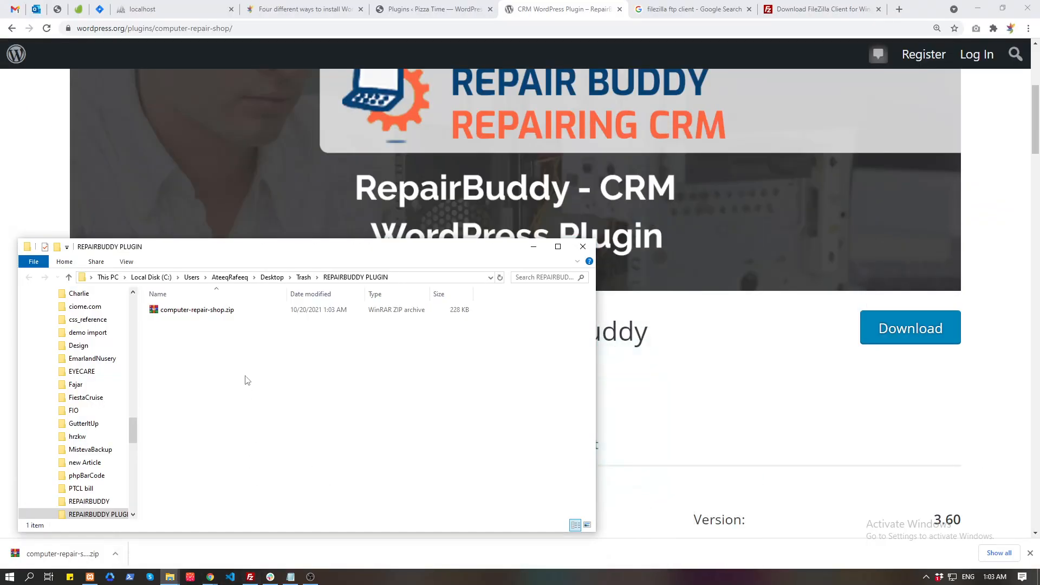
Extract computer-repair-shop.zip into the current folder and delete the ZIP archive.
left_click(230, 315)
right_click(230, 316)
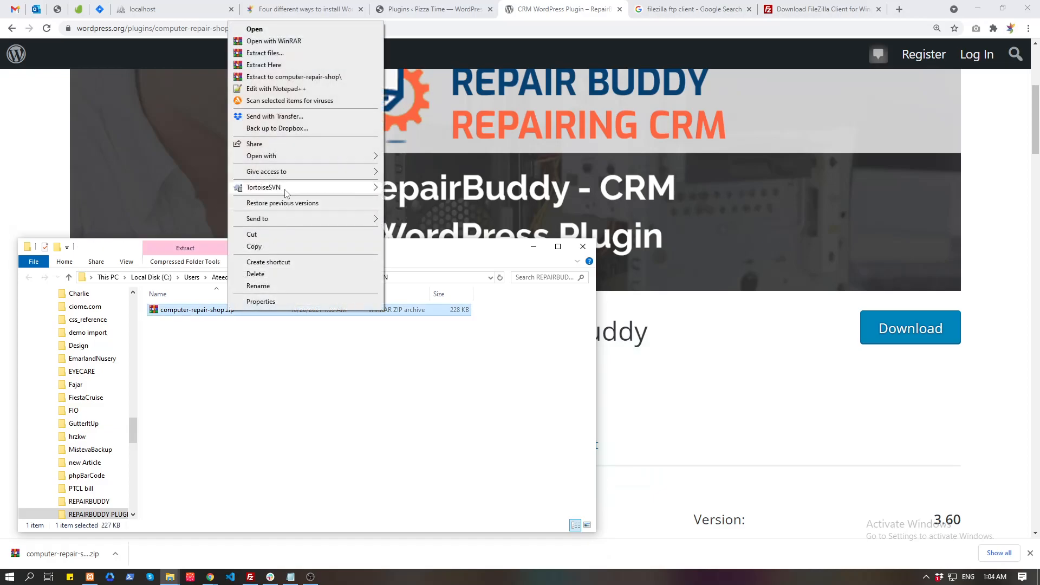
left_click(293, 67)
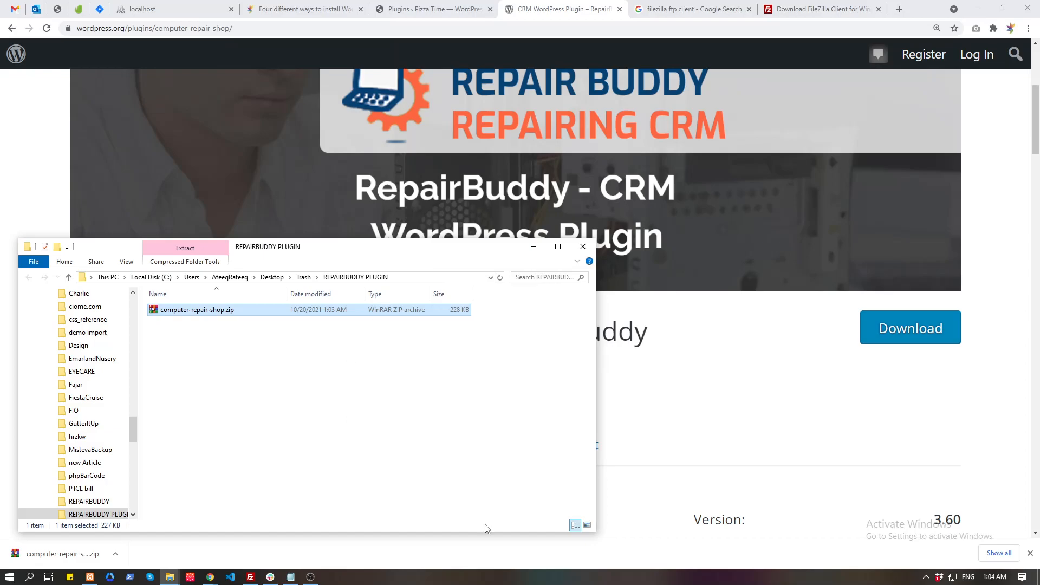
key("Delete")
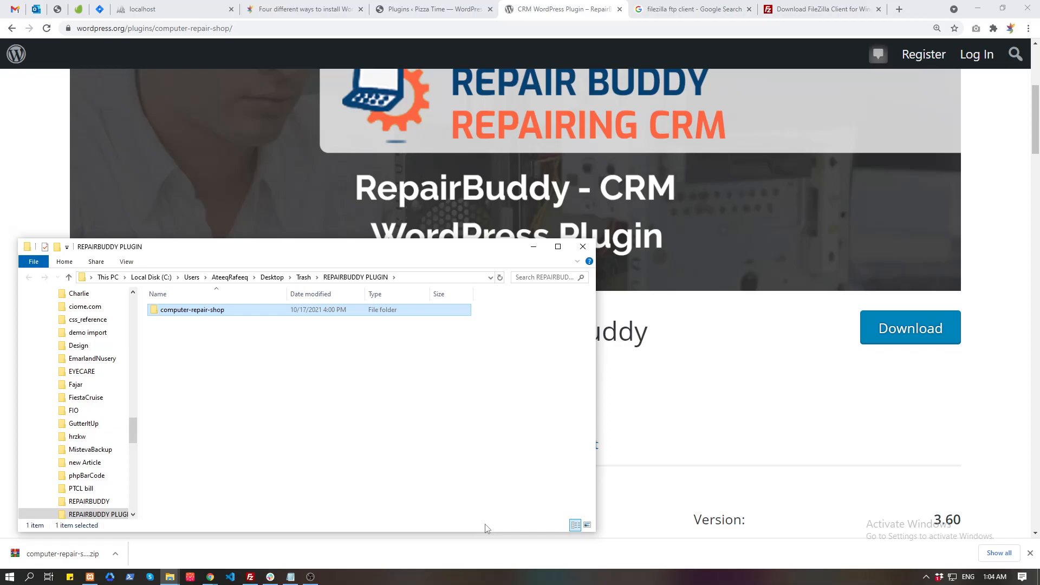
Examine the files inside the extracted computer-repair-shop folder and how it sits directly within the REPAIRBUDDY PLUGIN folder.
key("Return")
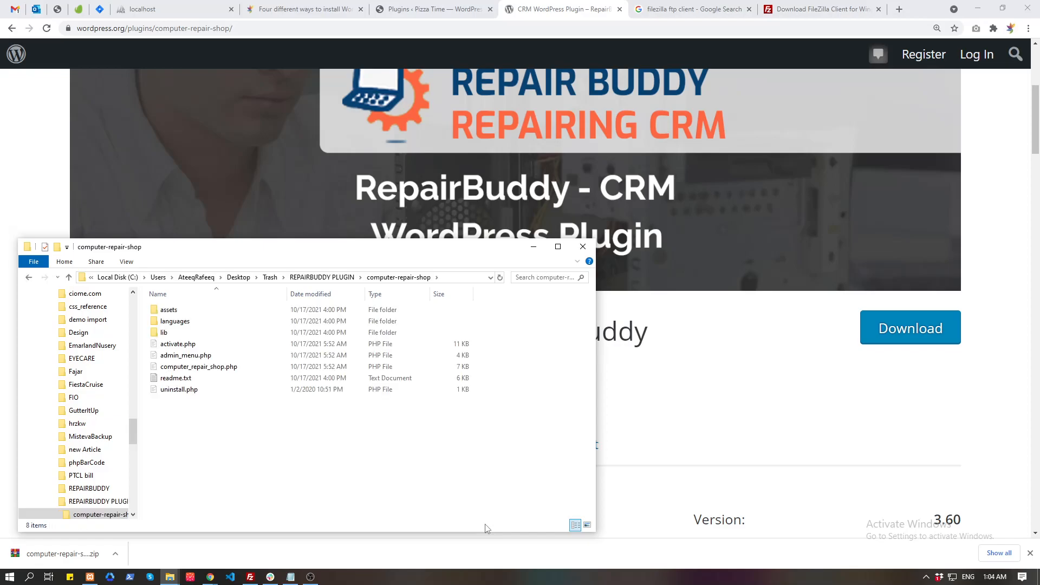
key("BackSpace")
key("alt+Up")
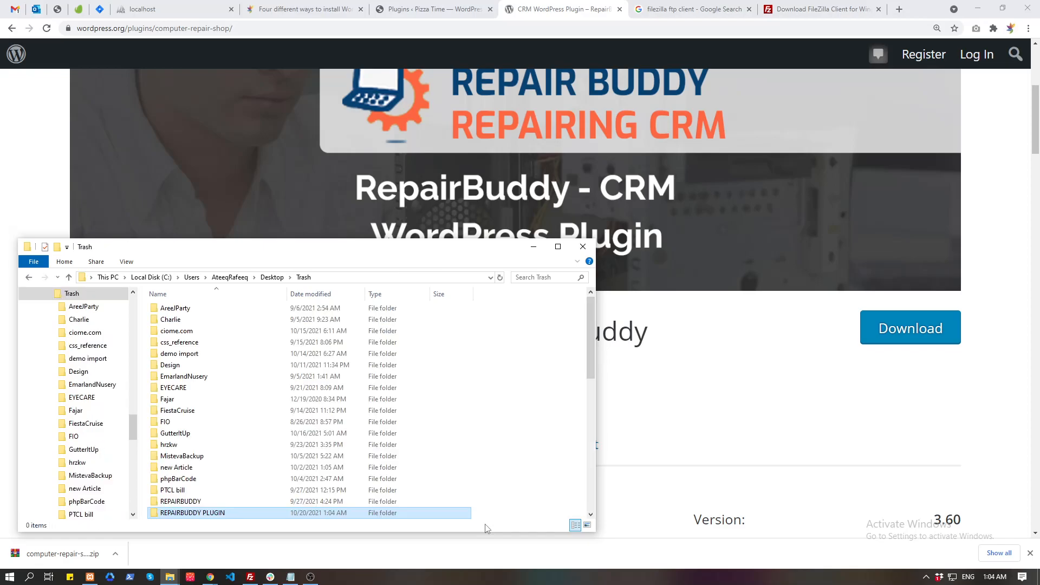
key("Return")
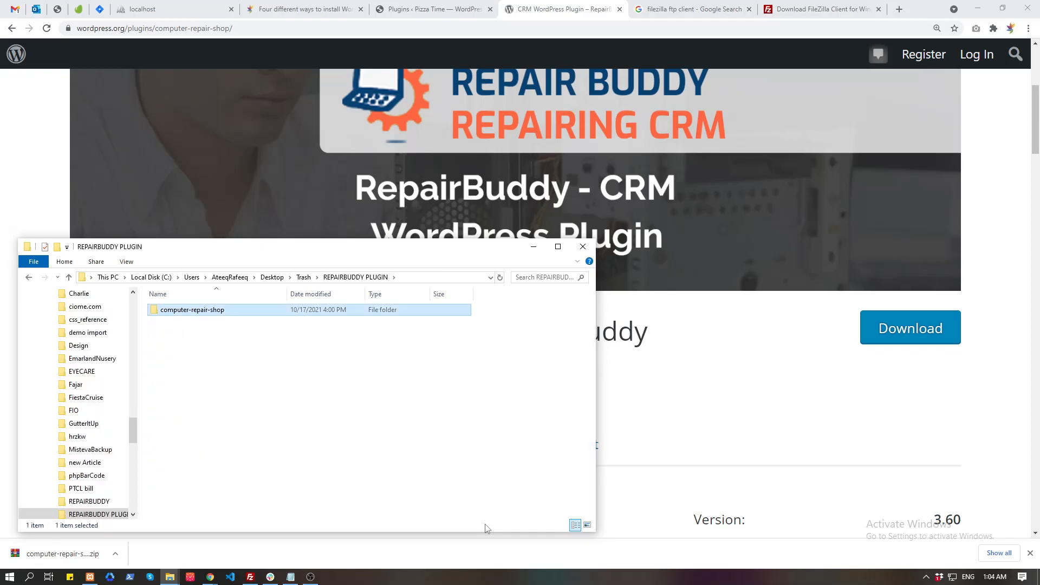
key("Return")
key("Down")
key("Down")
key("Down")
key("BackSpace")
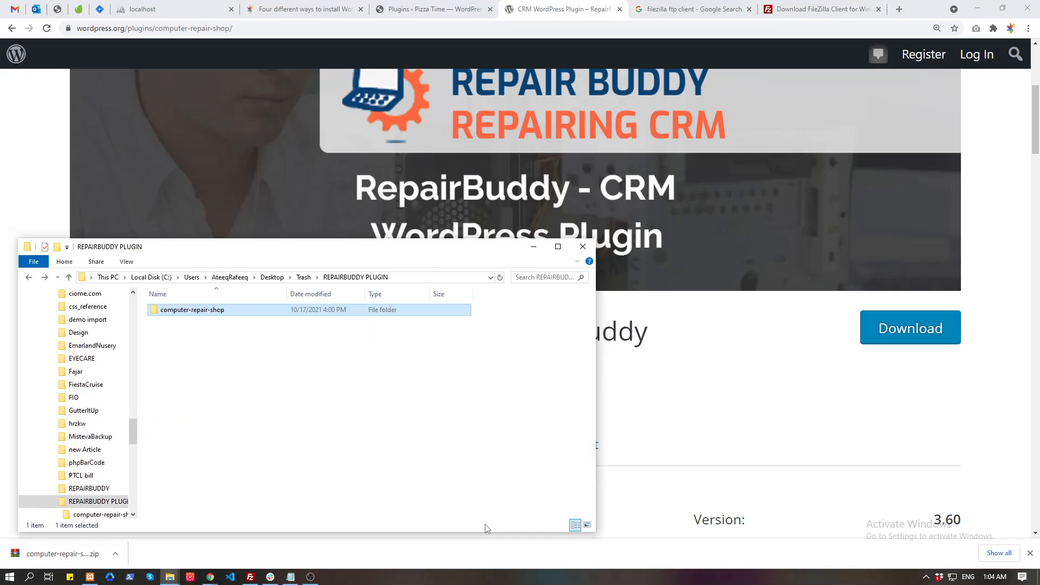
key("Return")
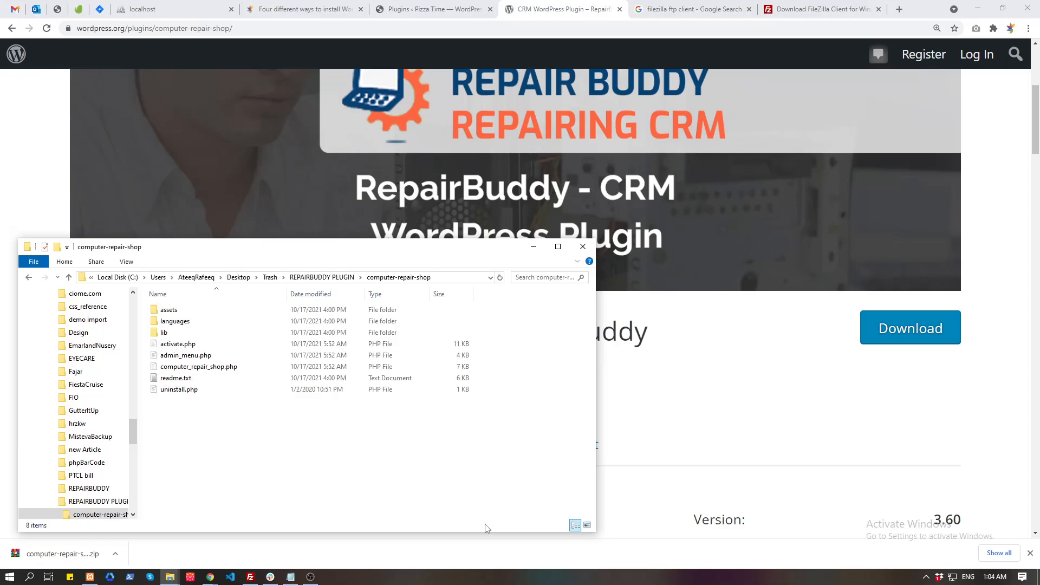
key("Down")
key("Down")
key("Down")
key("BackSpace")
key("Return")
key("Down")
key("Down")
key("Down")
key("Down")
key("Down")
key("Down")
key("Down")
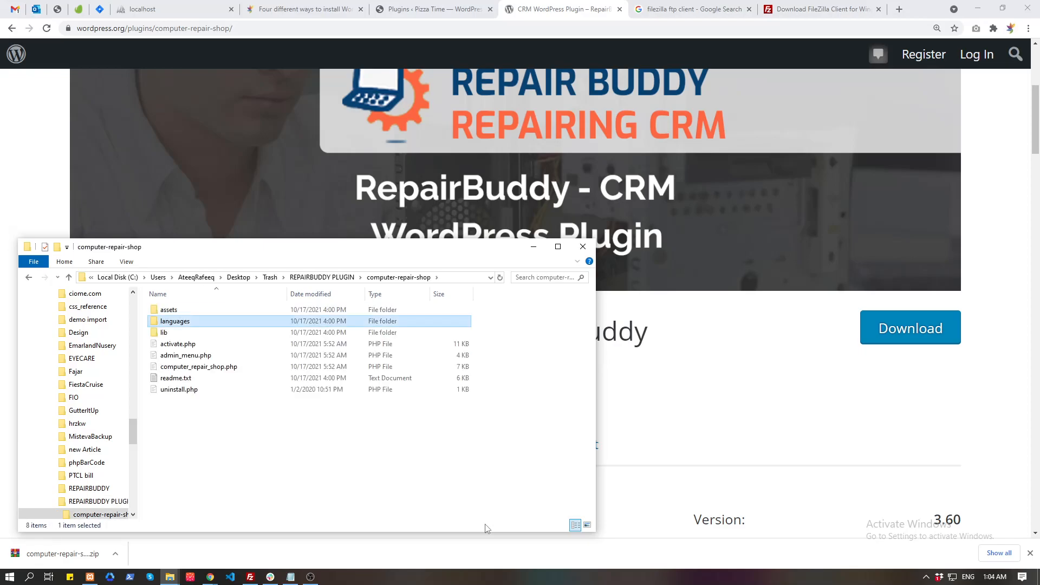
key("Up")
key("Up")
key("Down")
key("BackSpace")
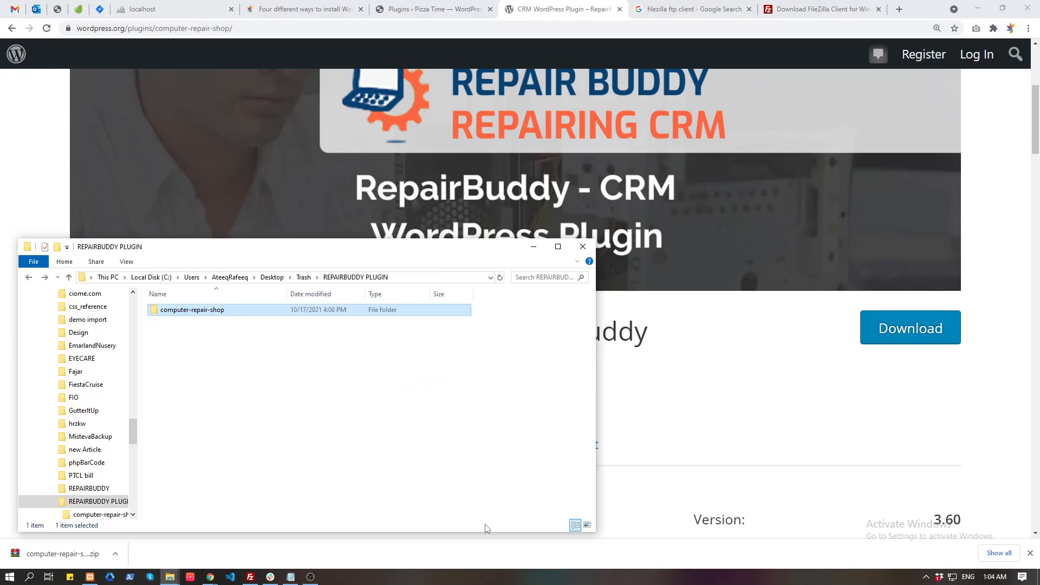
Copy the full path of the REPAIRBUDDY PLUGIN folder and switch to FileZilla.
left_click(251, 383)
left_click(439, 278)
key("ctrl+c")
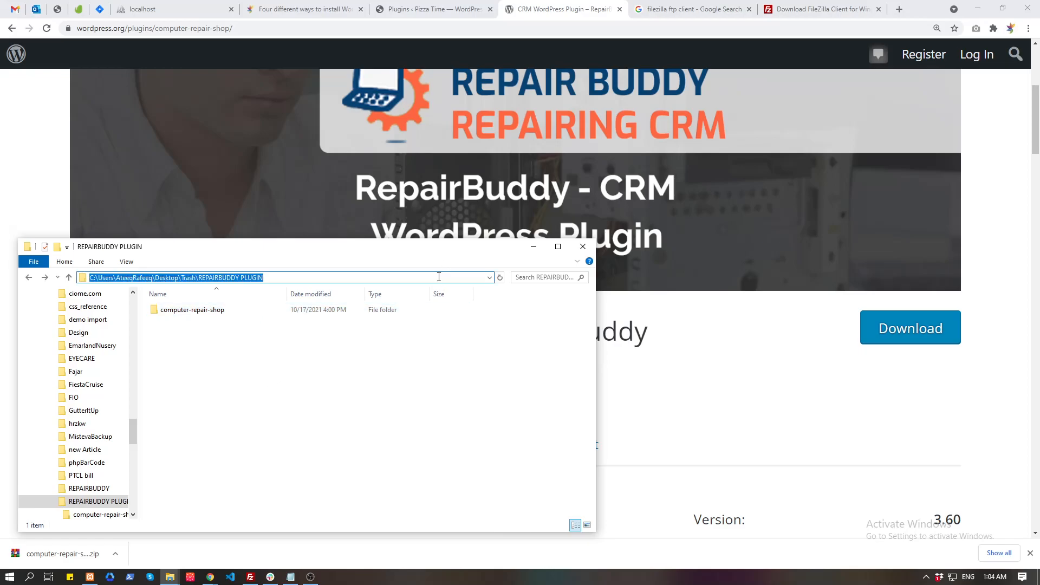
left_click(251, 577)
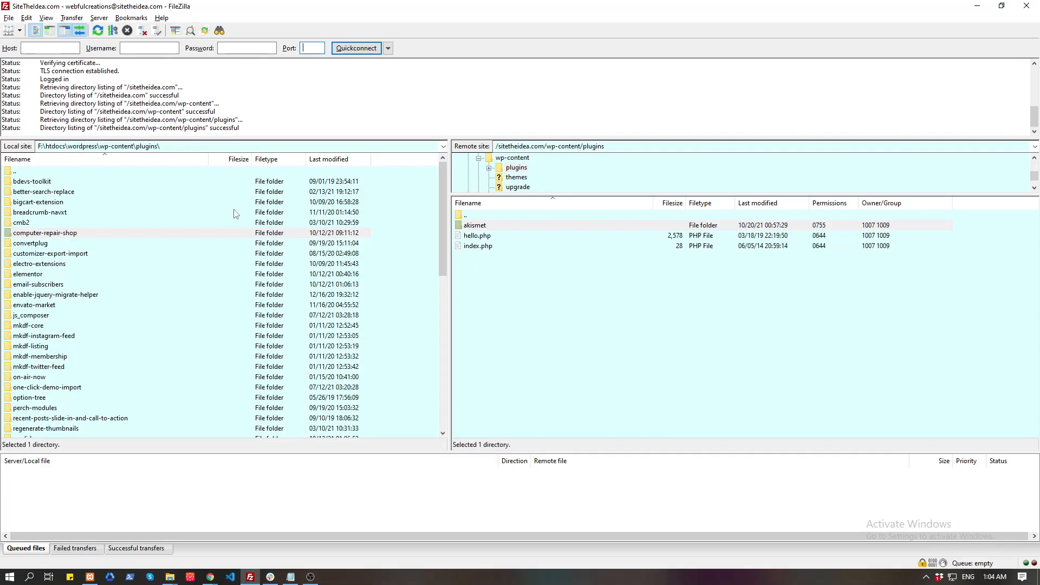
Set the local site to the copied path of the REPAIRBUDDY PLUGIN folder.
left_click(255, 150)
key("ctrl+v")
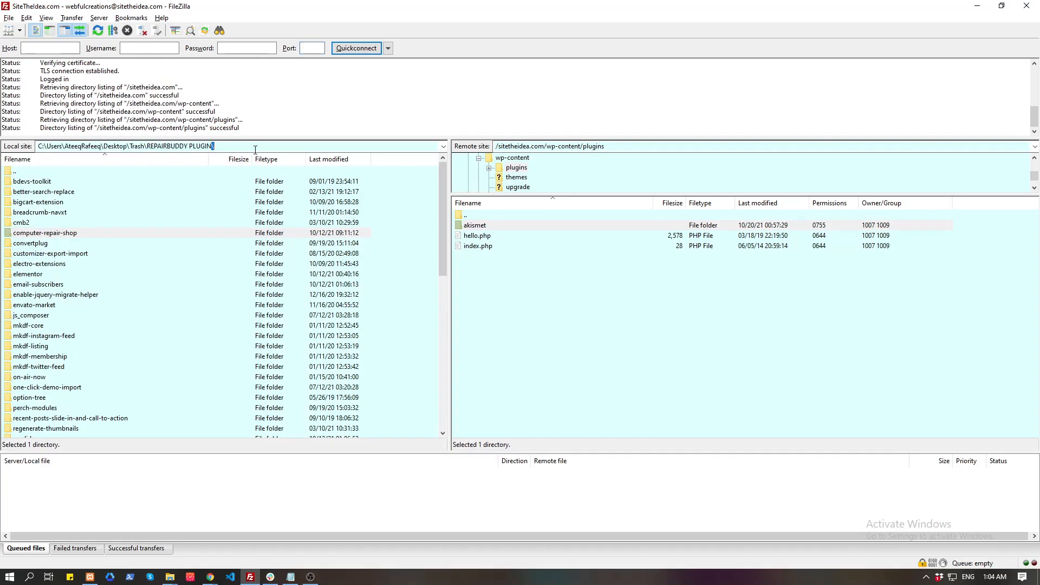
key("Return")
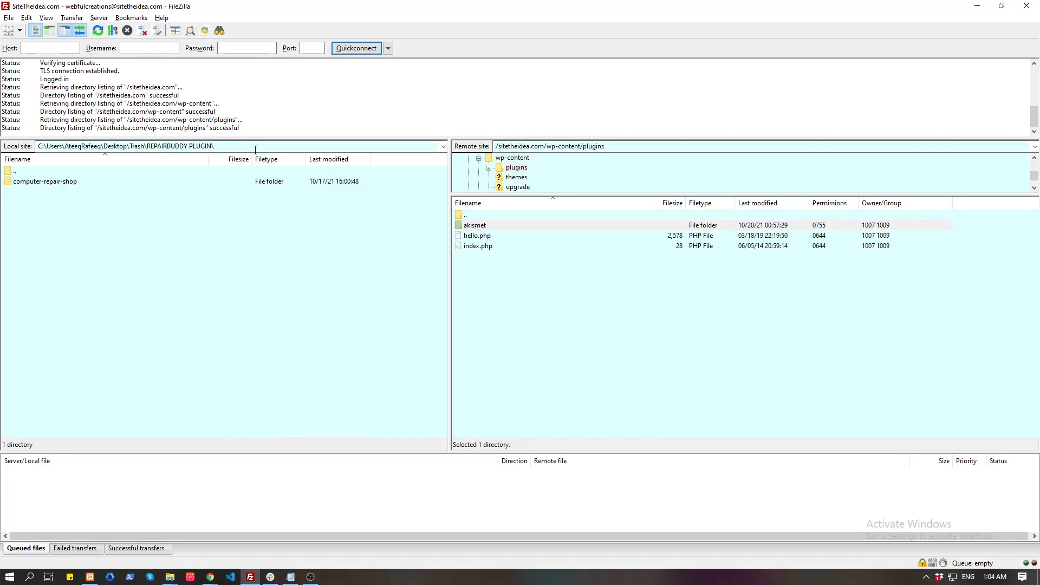
Upload the local computer-repair-shop folder into the remote folder /sitetheidea.com/wp-content/plugins.
left_click(88, 185)
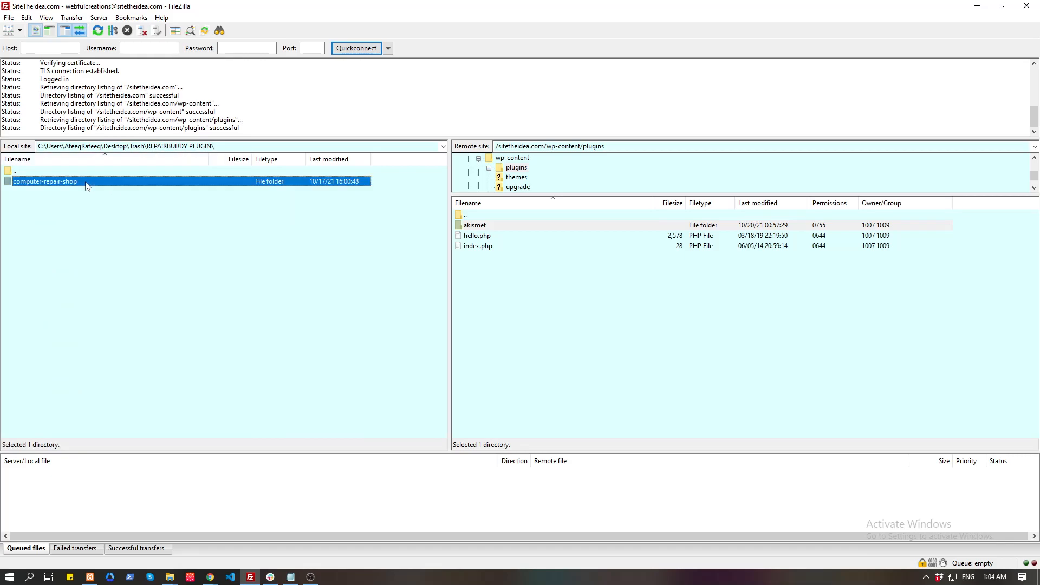
left_click(485, 235)
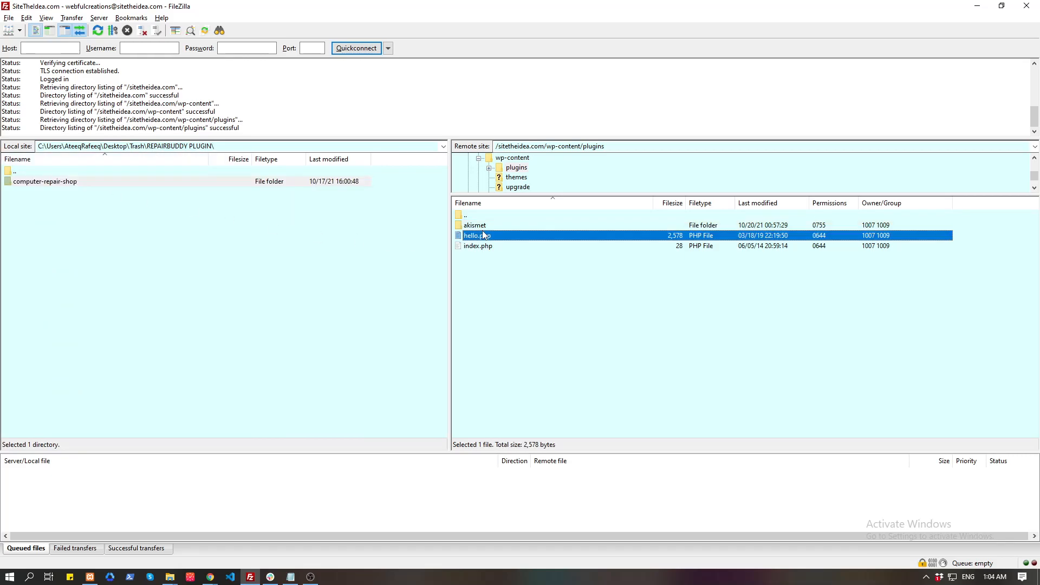
left_click(273, 182)
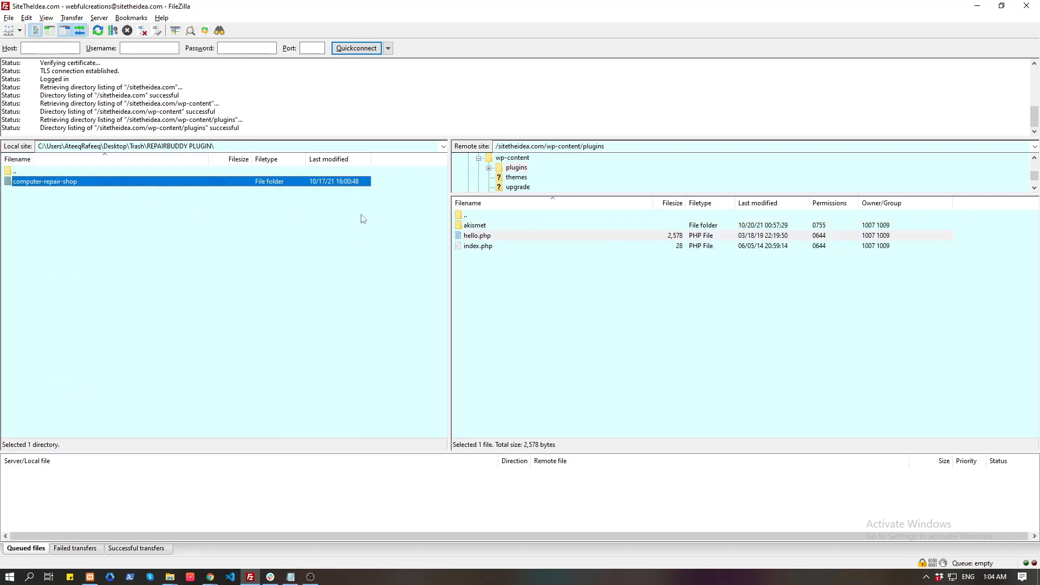
left_click(563, 282)
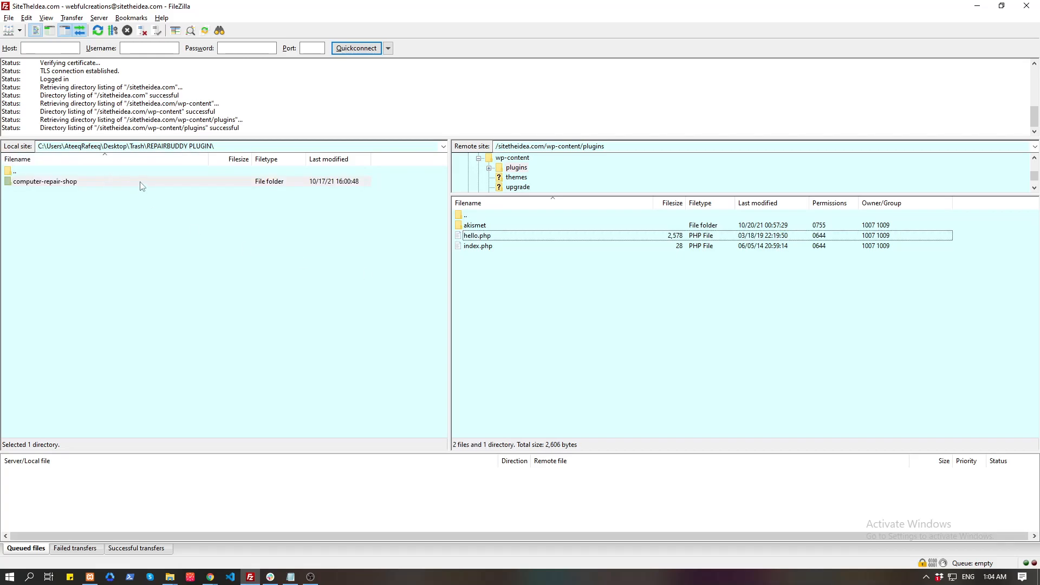
right_click(204, 185)
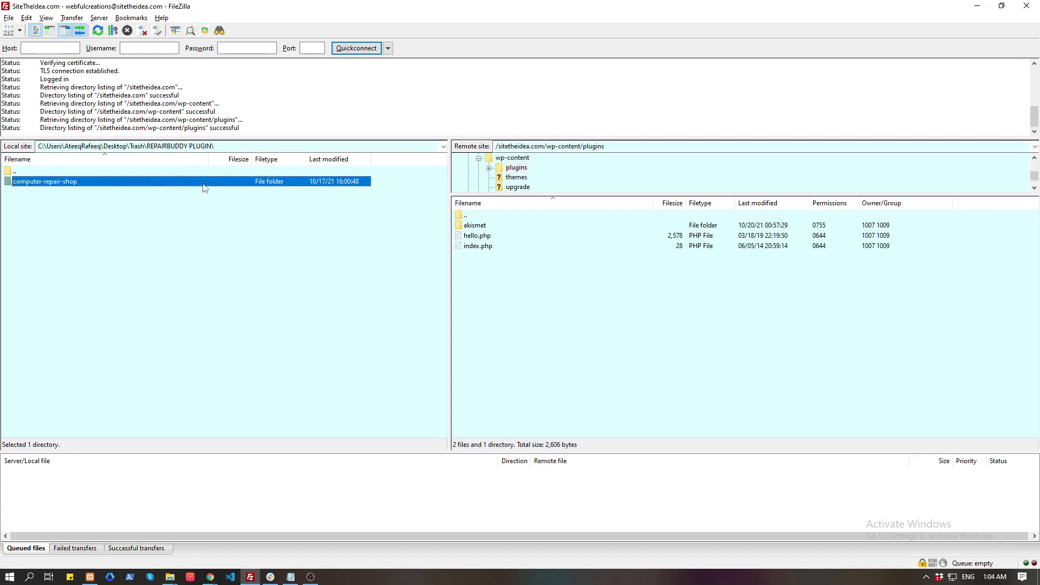
left_click(232, 191)
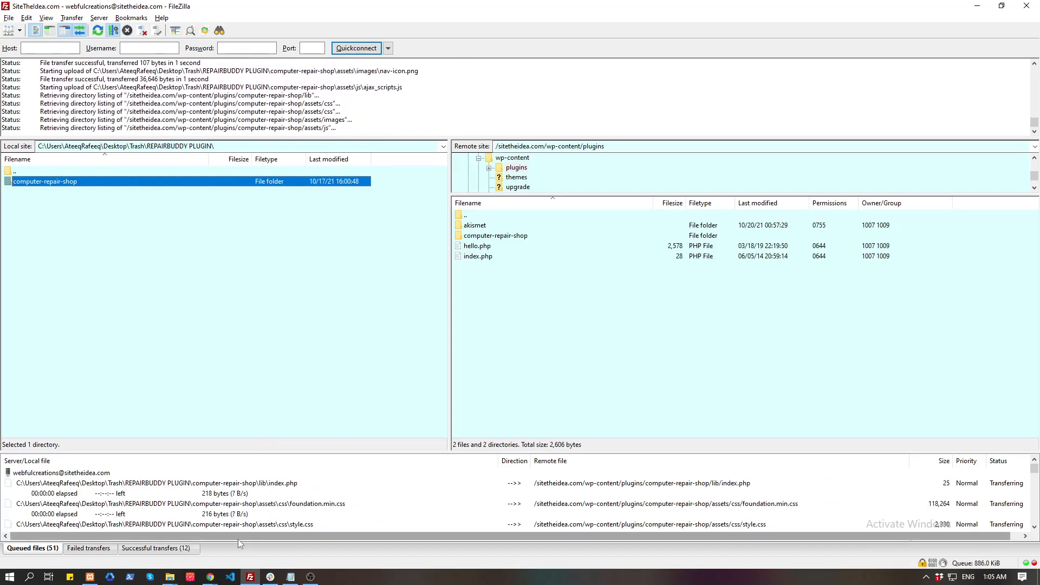
View the site's plugin list and WordPress dashboard in Chrome, check the upload progress in FileZilla, and return to Chrome.
mouse_move(210, 577)
left_click(185, 540)
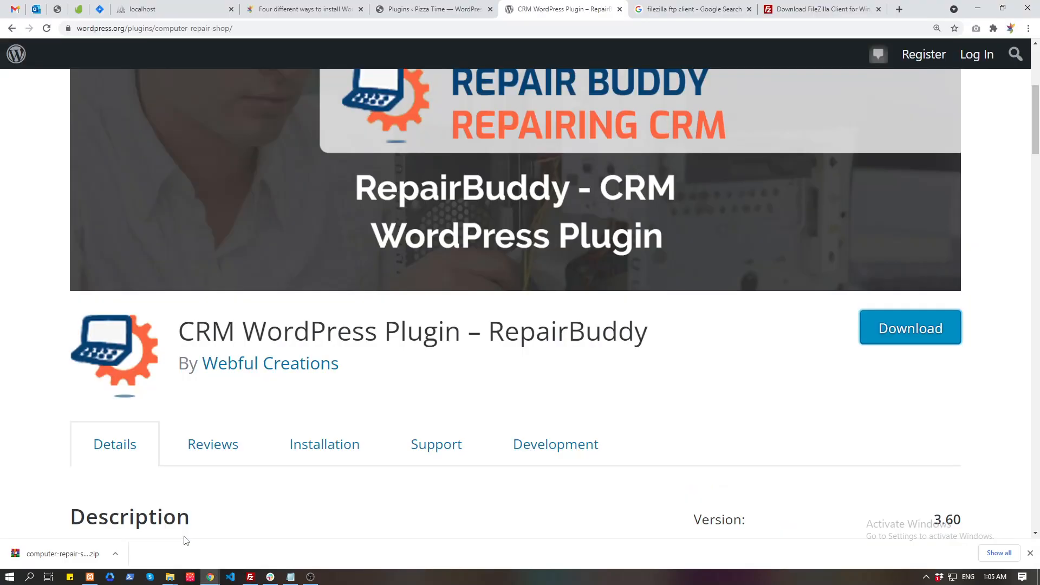
left_click(428, 9)
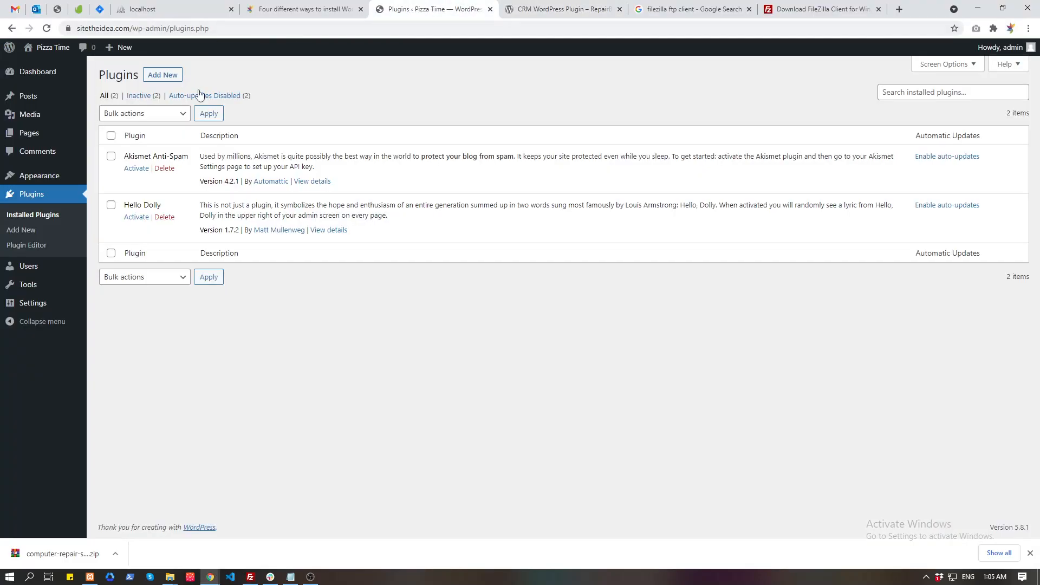
left_click(24, 75)
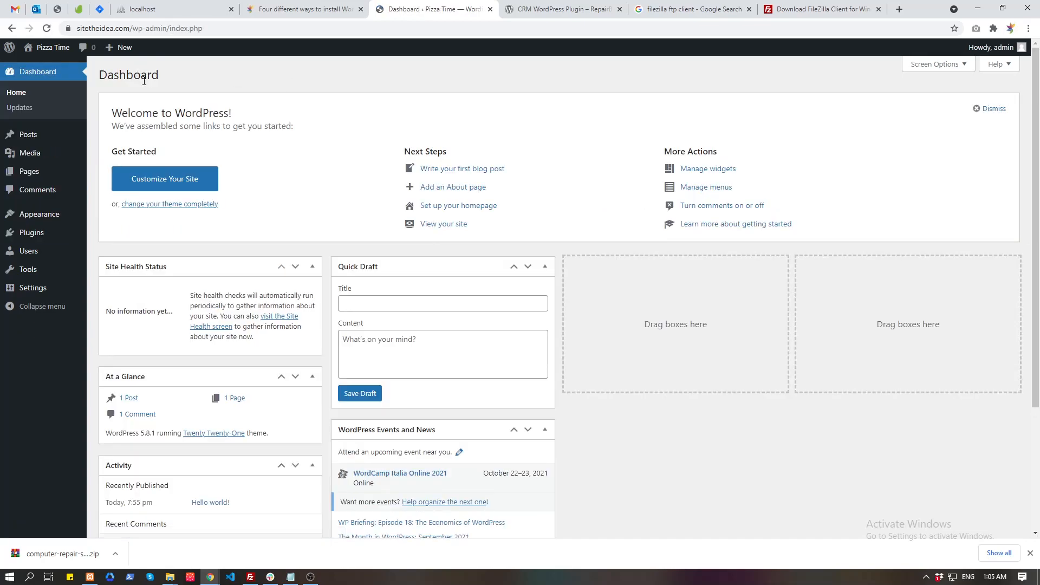
left_click(251, 577)
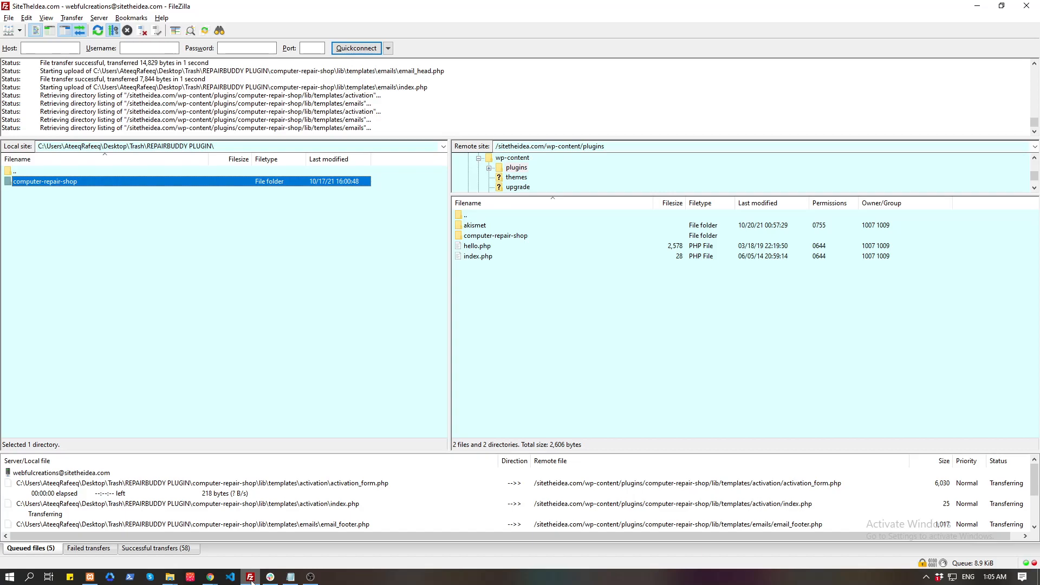
left_click(210, 577)
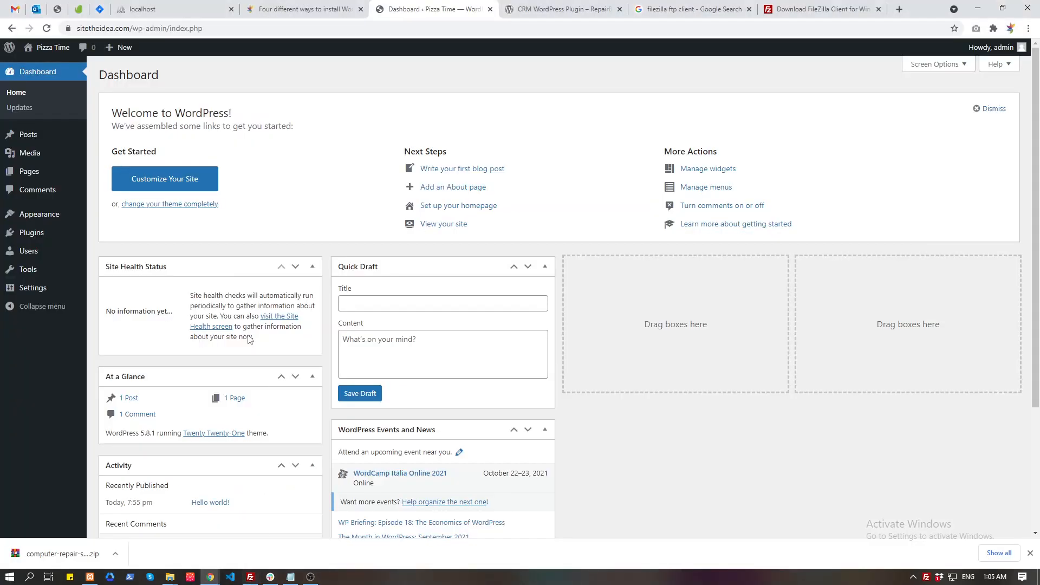
Open the installed plugins list, activate CRM WordPress Plugin - RepairBuddy and show its Computer Repair submenu entries.
left_click(56, 234)
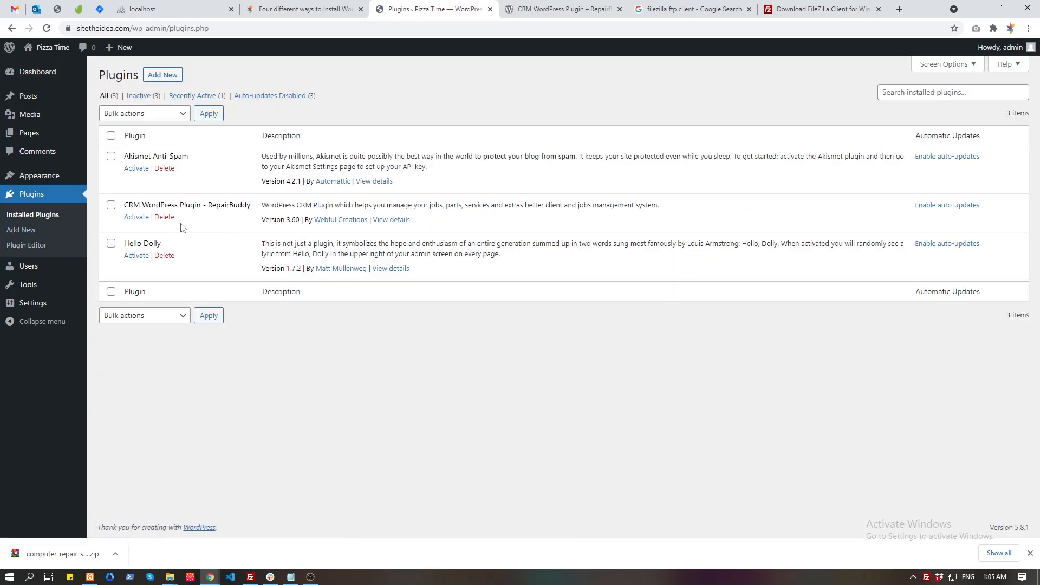
left_click_drag(122, 206, 228, 202)
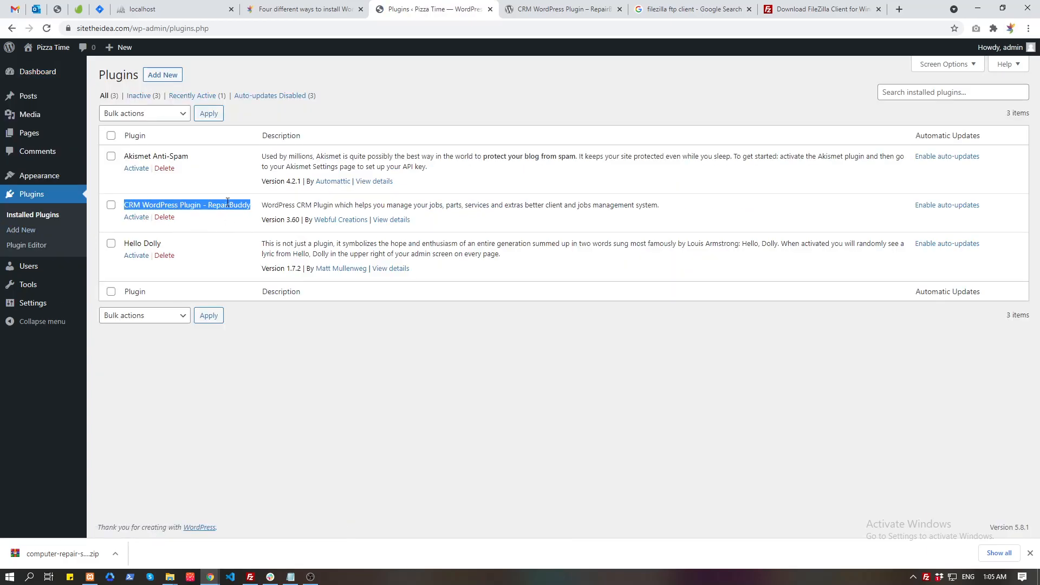
double_click(227, 202)
left_click_drag(124, 206, 250, 206)
left_click(233, 222)
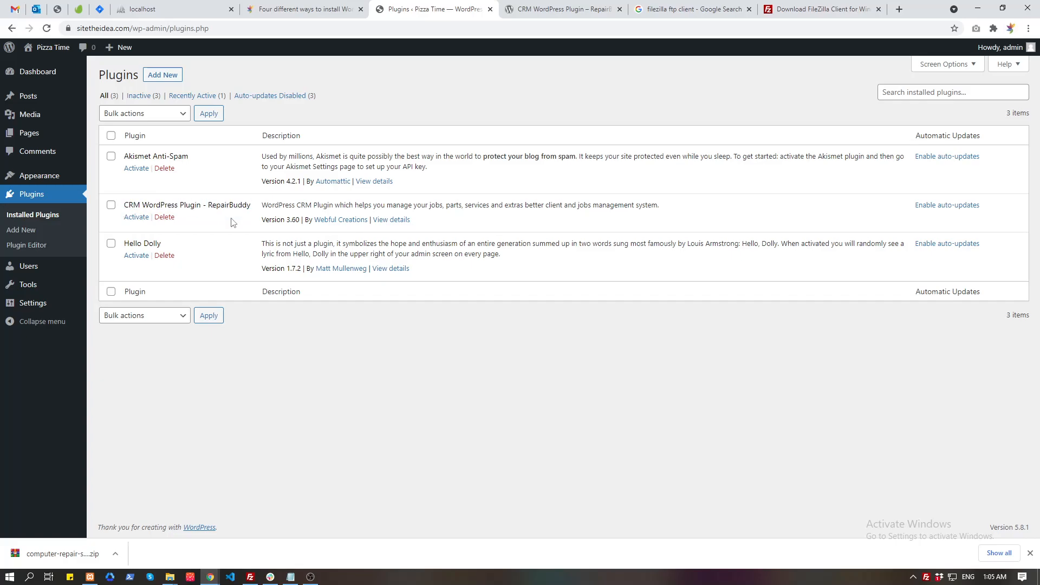
left_click(132, 217)
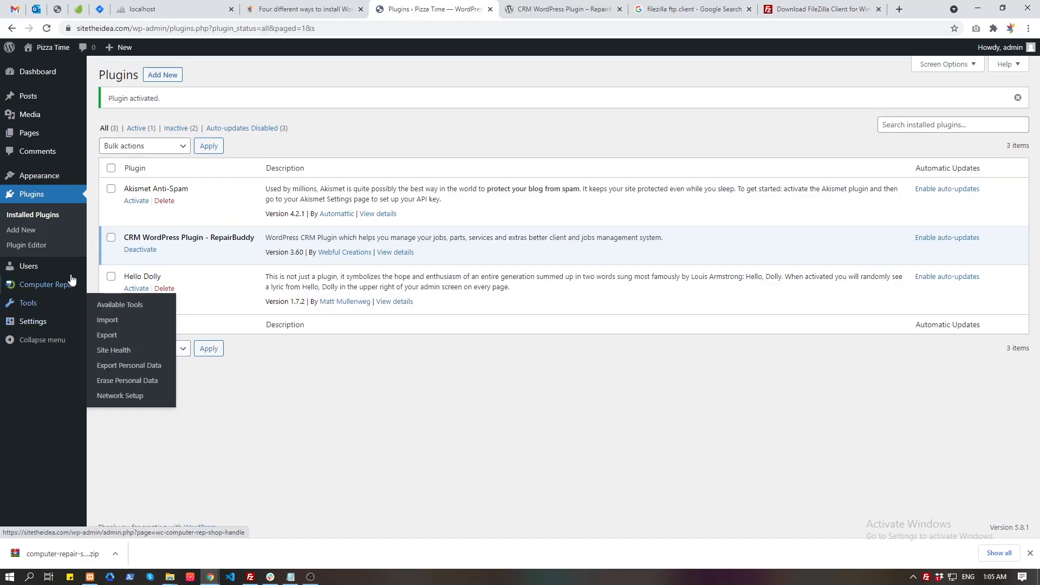
mouse_move(73, 289)
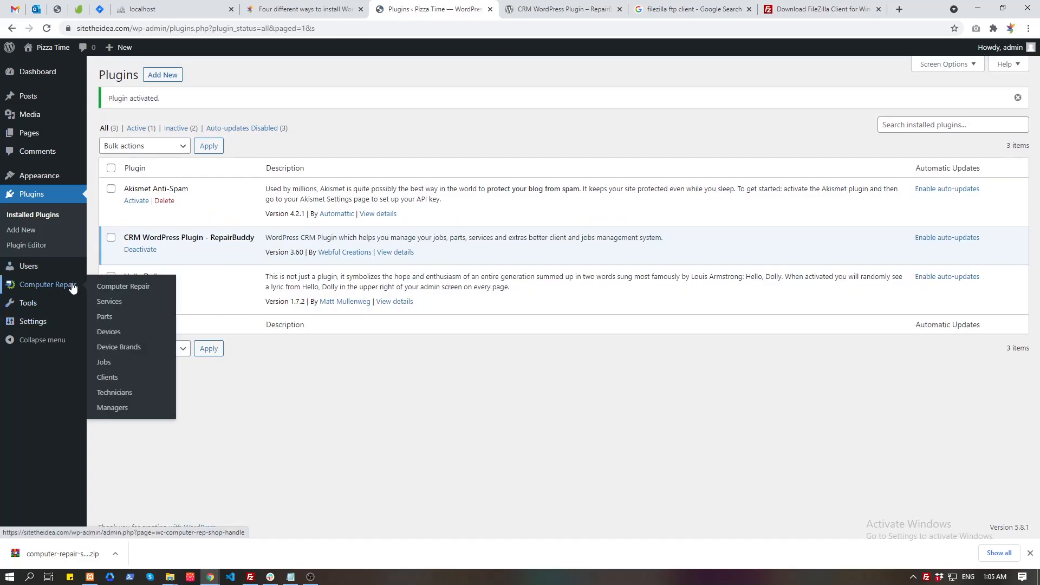
Deactivate CRM WordPress Plugin - RepairBuddy and delete it from the site, confirming the deletion.
left_click(145, 253)
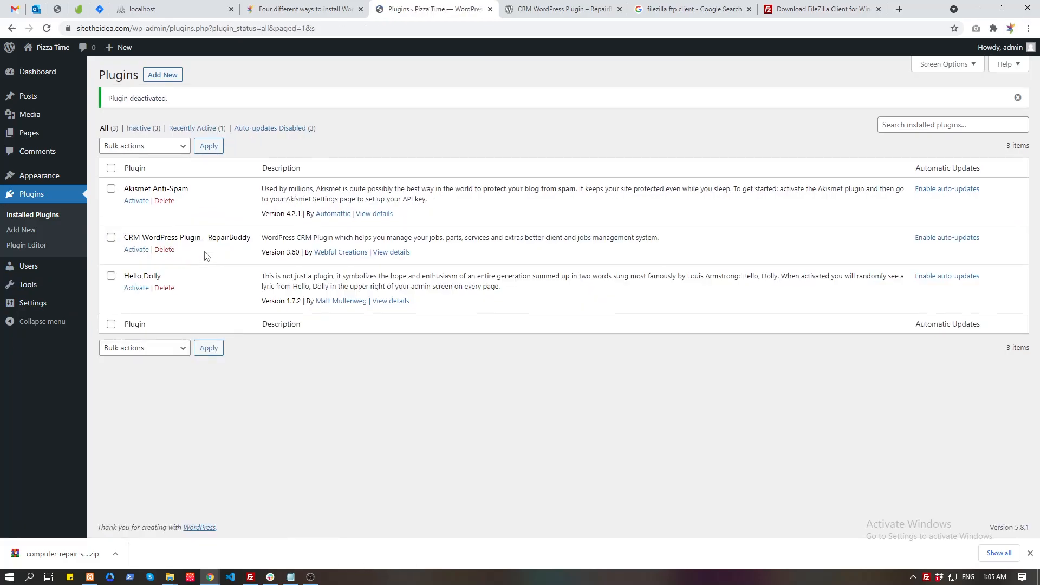
left_click(165, 250)
left_click(568, 100)
Switch to FileZilla, refresh the remote wp-content/plugins folder listing, and return to the WordPress plugins page.
left_click(250, 576)
right_click(575, 339)
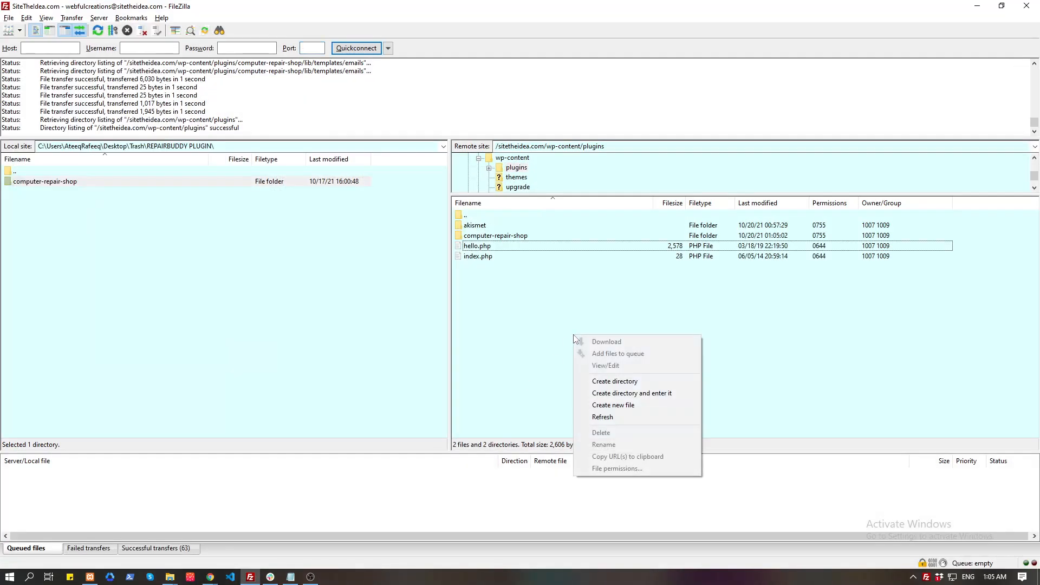
left_click(615, 417)
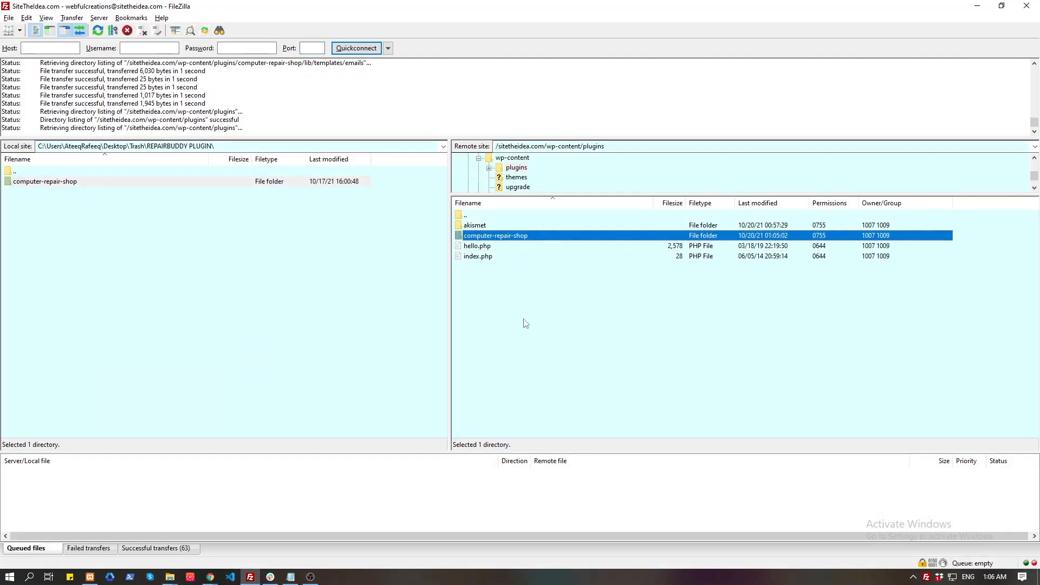
left_click(252, 580)
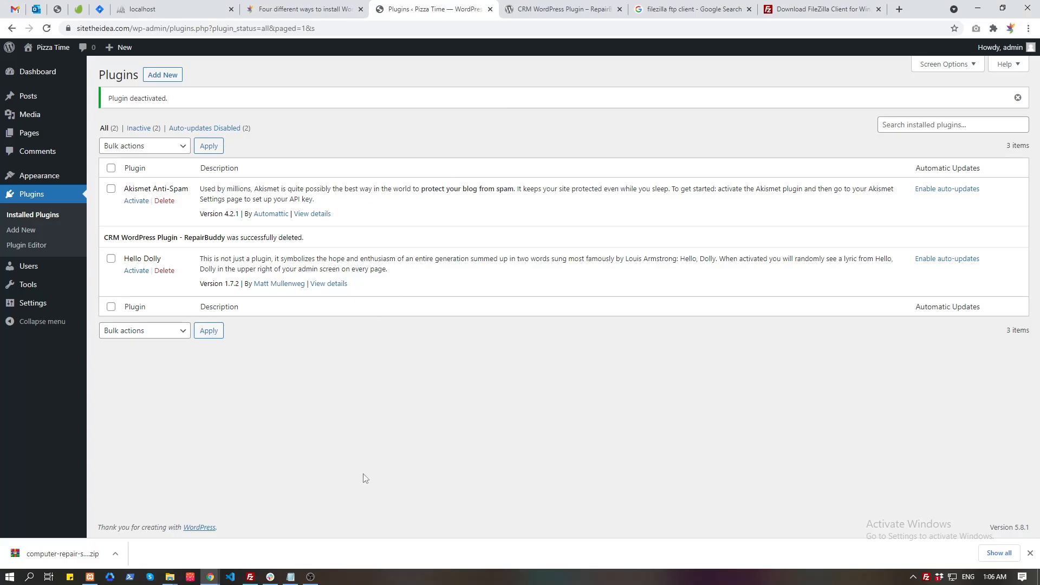
In the Notepad list, remove the blank lines above Via FTP, highlight Via Upload as the next method, and return to Chrome.
left_click(291, 578)
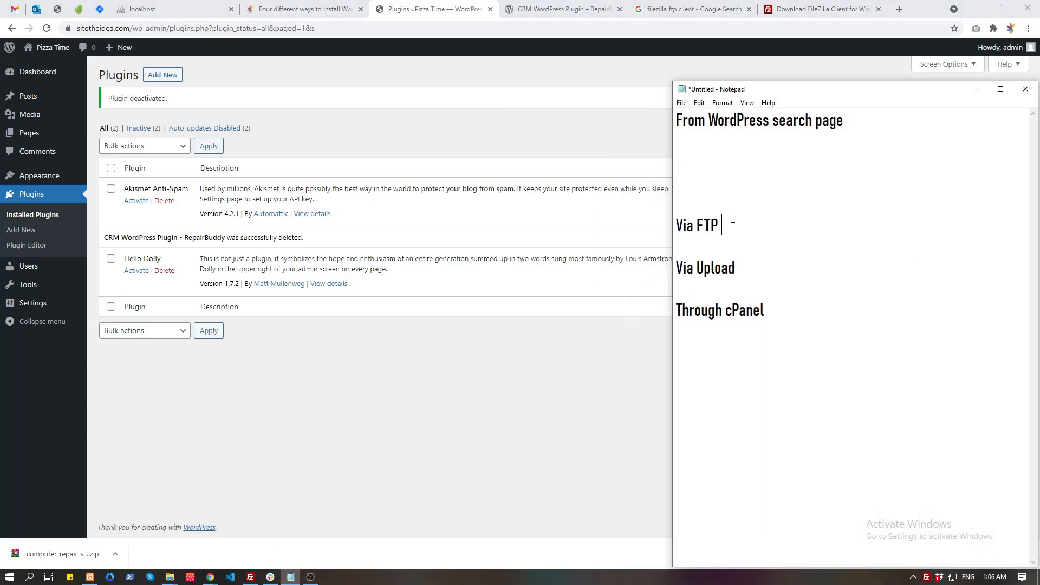
key("Up")
key("Delete")
key("Delete")
key("Delete")
key("Delete")
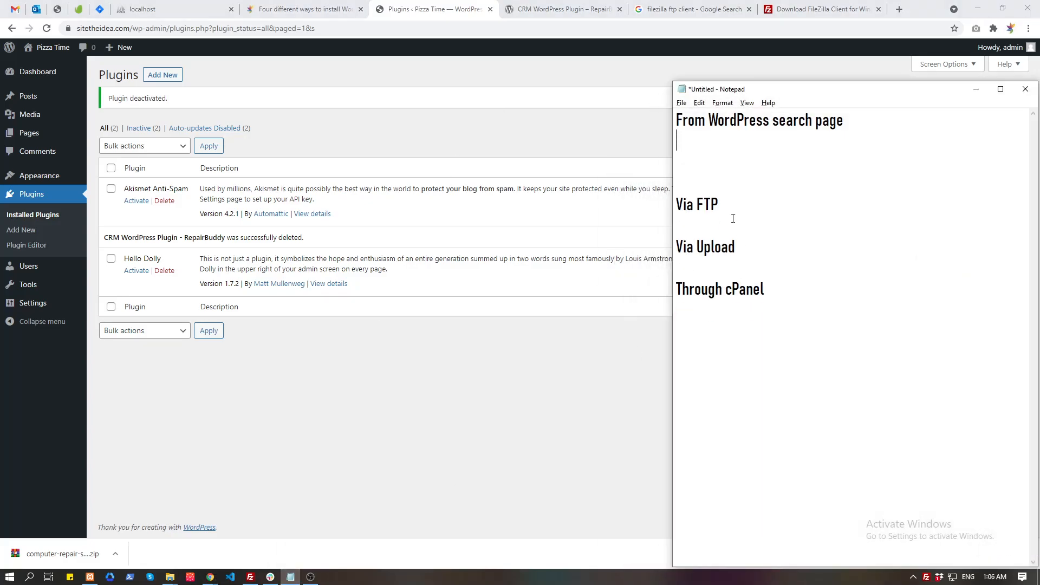
key("Return")
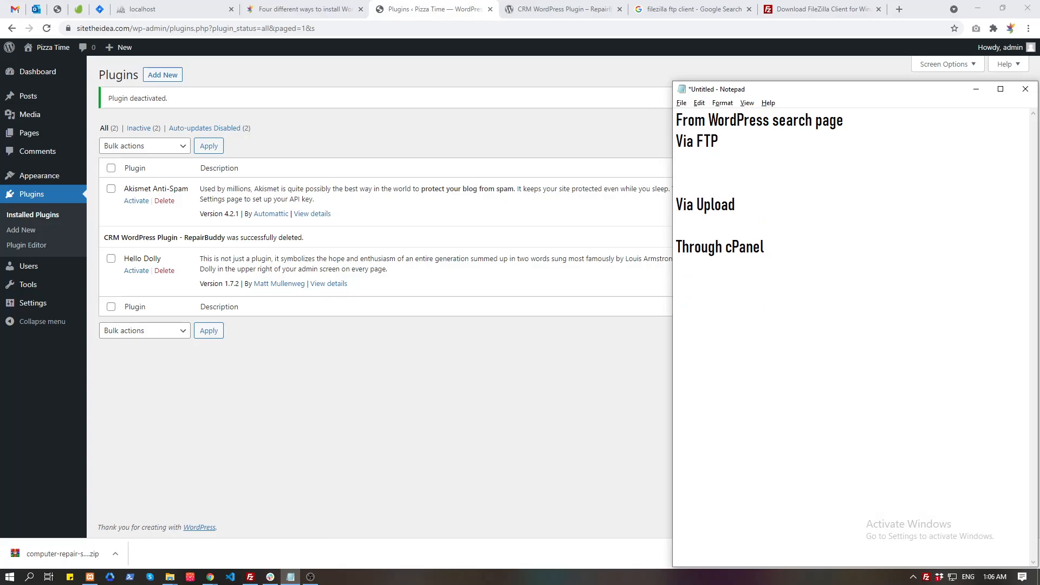
left_click_drag(677, 204, 733, 219)
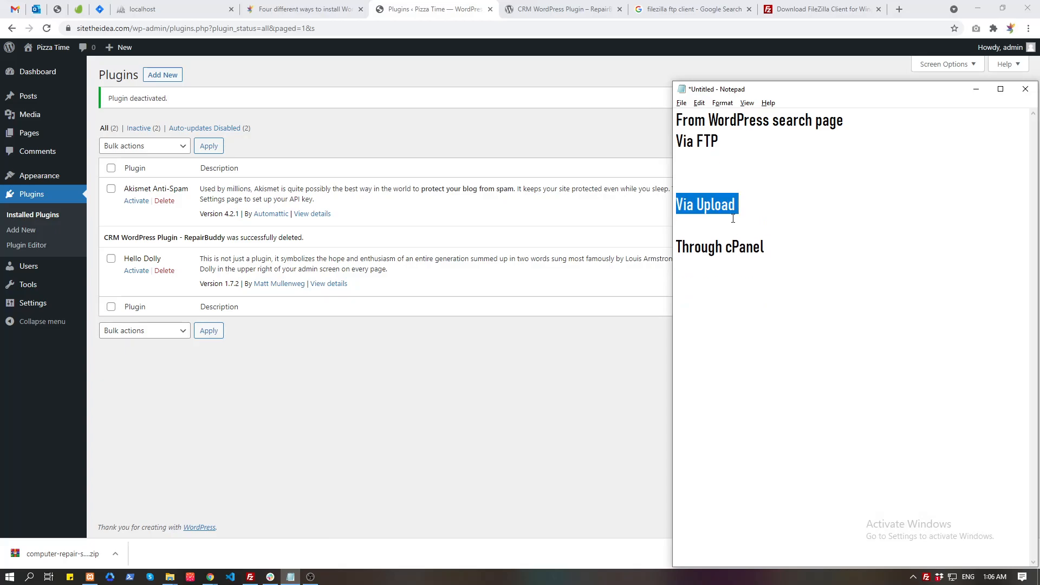
left_click(540, 329)
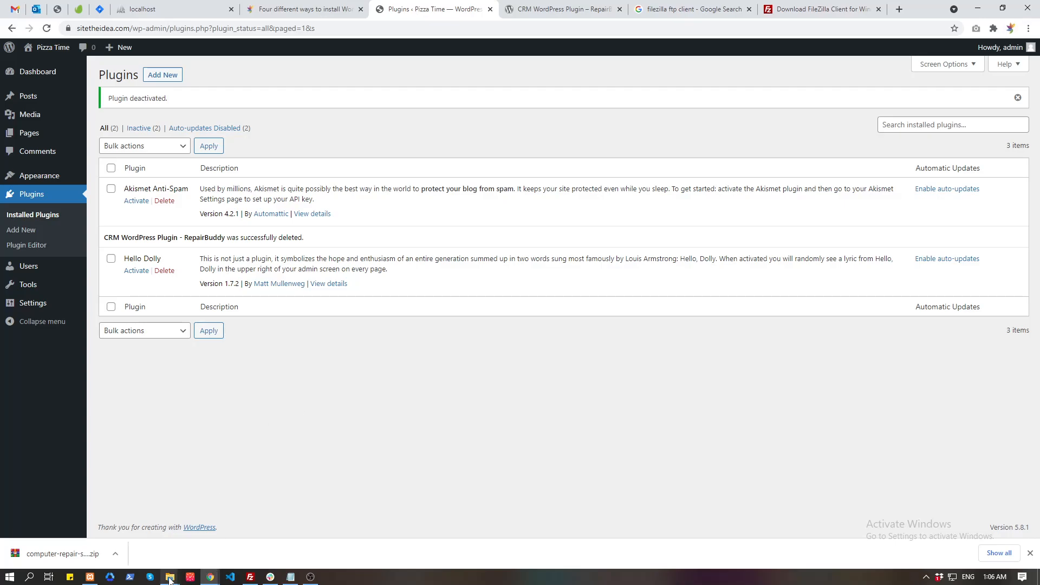
Switch to the REPAIRBUDDY PLUGIN folder in File Explorer and delete its computer-repair-shop folder.
mouse_move(170, 576)
left_click(225, 539)
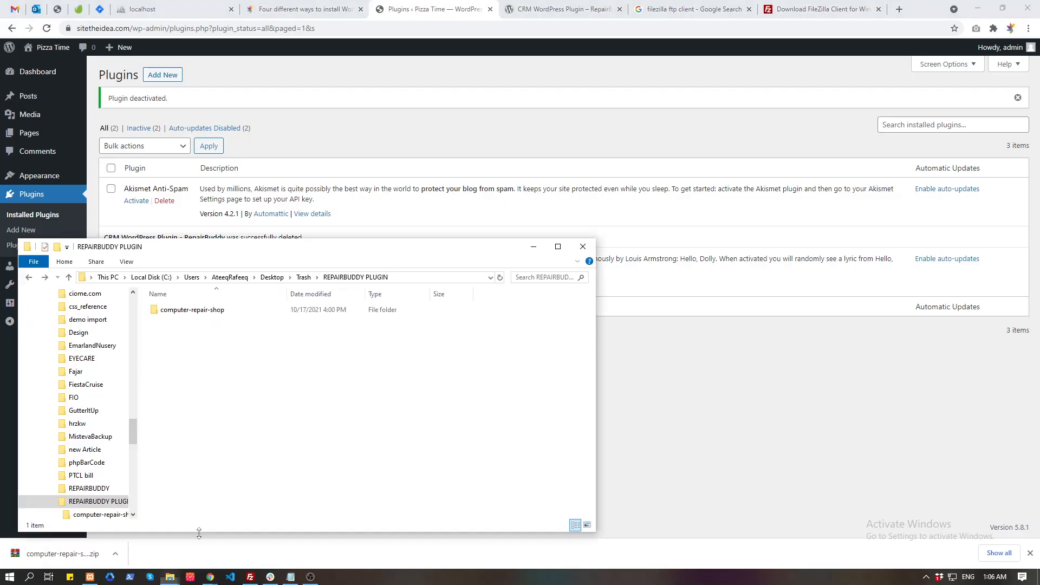
left_click(344, 314)
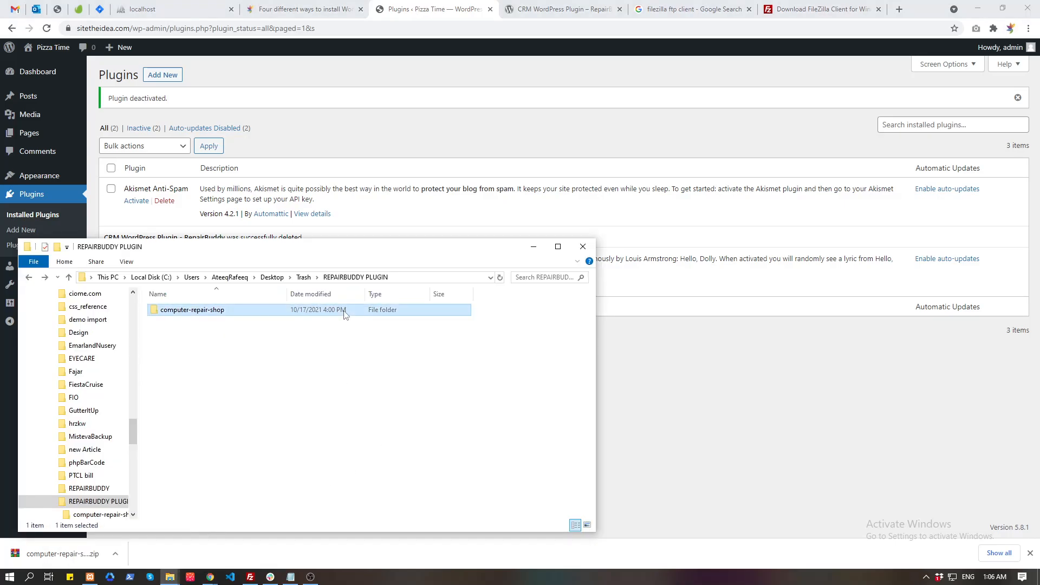
right_click(344, 312)
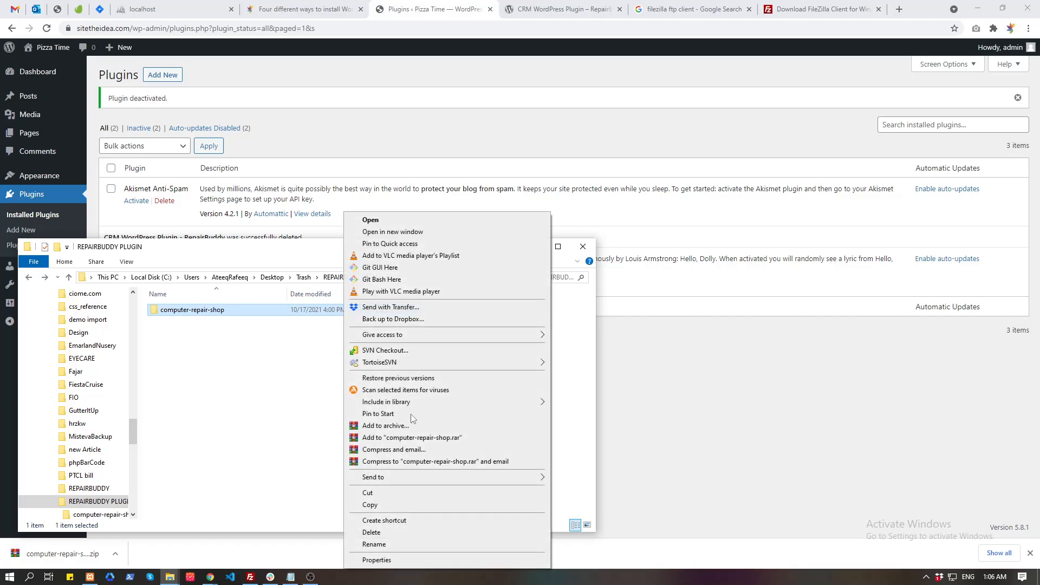
left_click(437, 532)
Open the Dropbox folder "32 - RepairBox - Repar Service CRM WordPress Plugin" and go through its Assets, Plugin Files and Document subfolders.
scroll(116, 360, "up", 10)
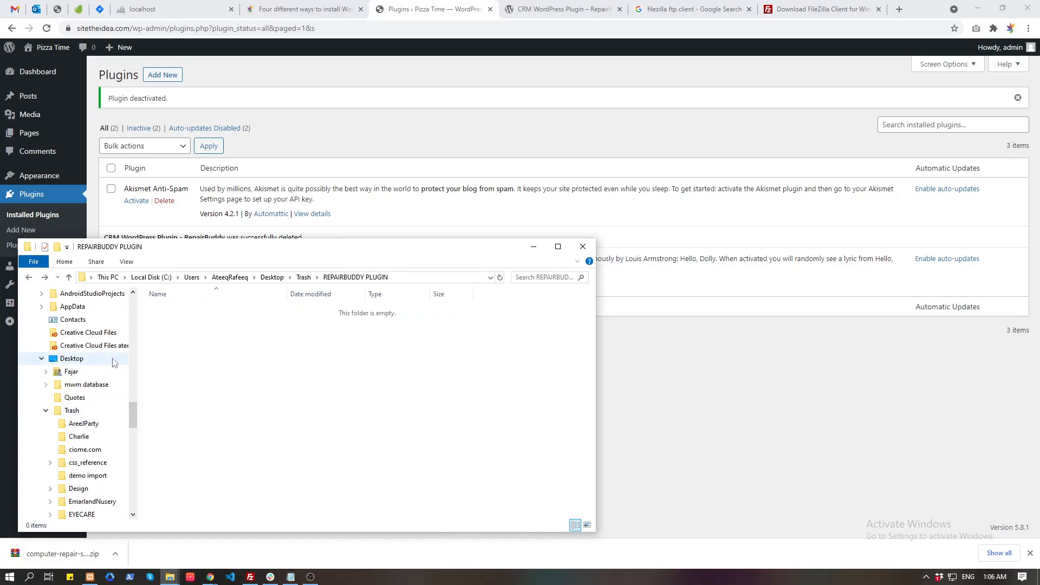
scroll(122, 363, "up", 6)
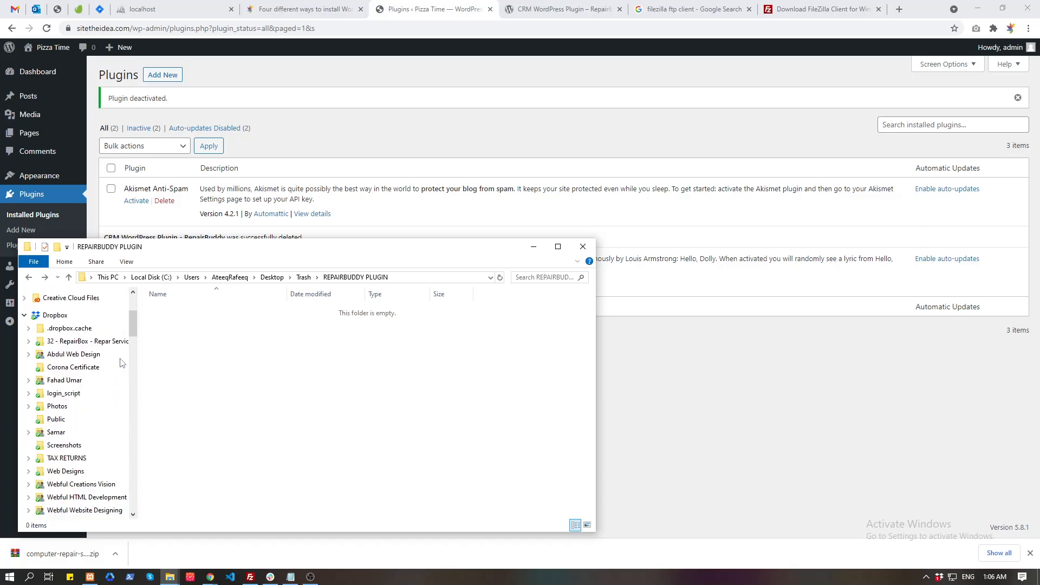
left_click(76, 342)
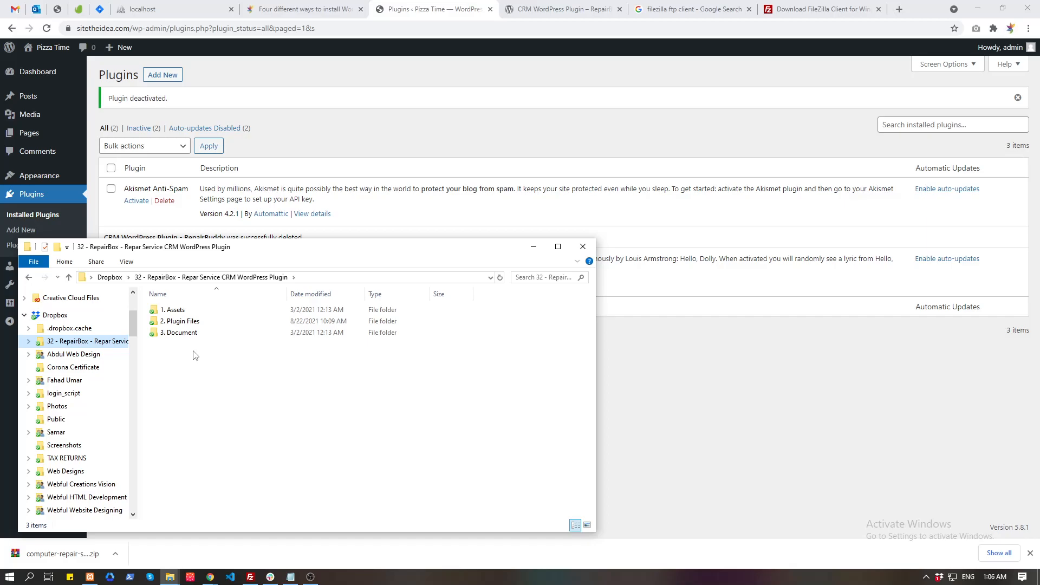
left_click(195, 311)
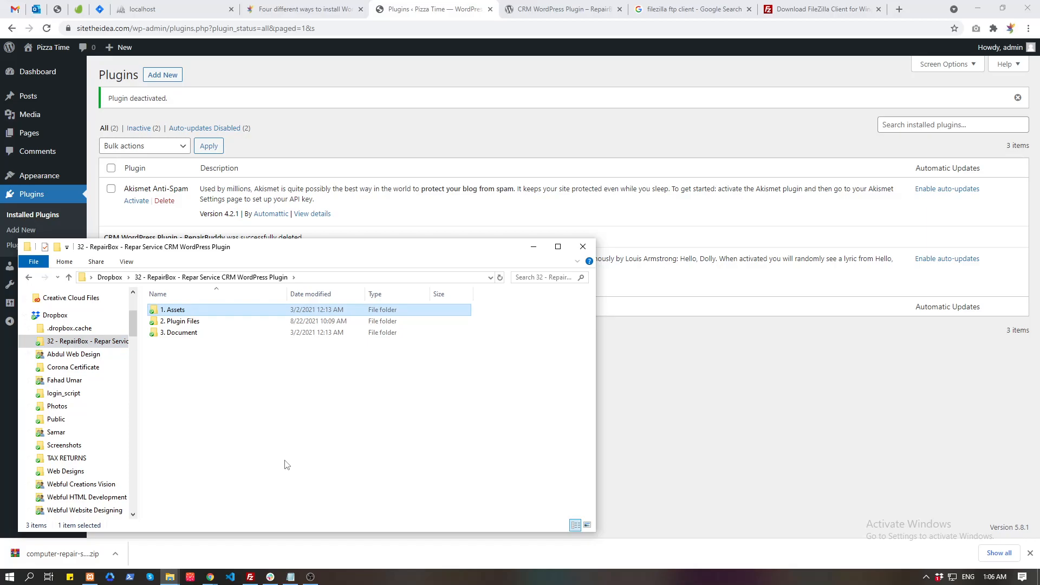
key("Down")
key("Down")
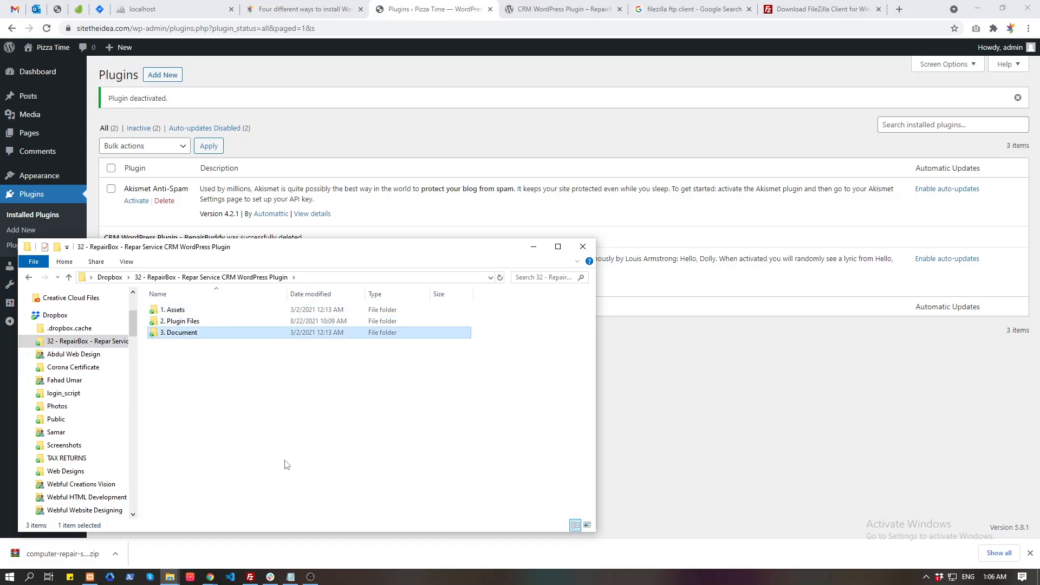
Open the 2. Plugin Files folder, select computer-repair-shop.zip, and copy the folder's path.
key("Up")
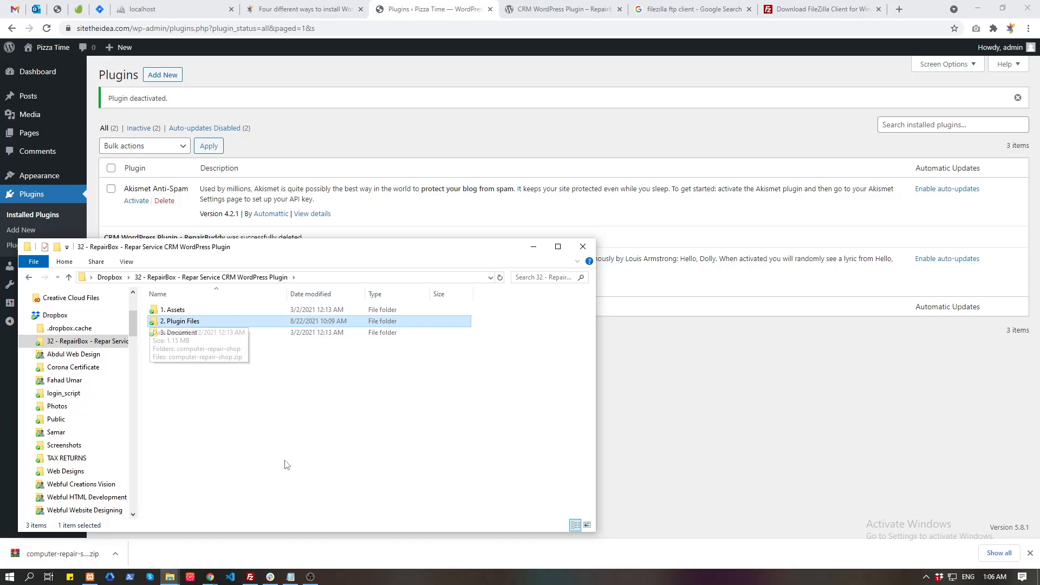
key("Return")
key("Down")
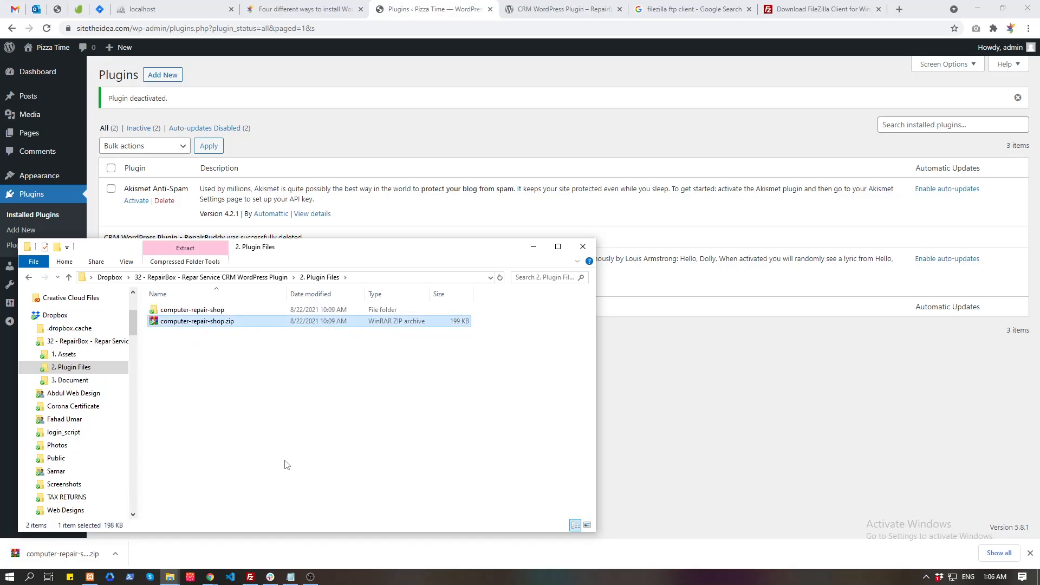
left_click(405, 281)
key("ctrl+c")
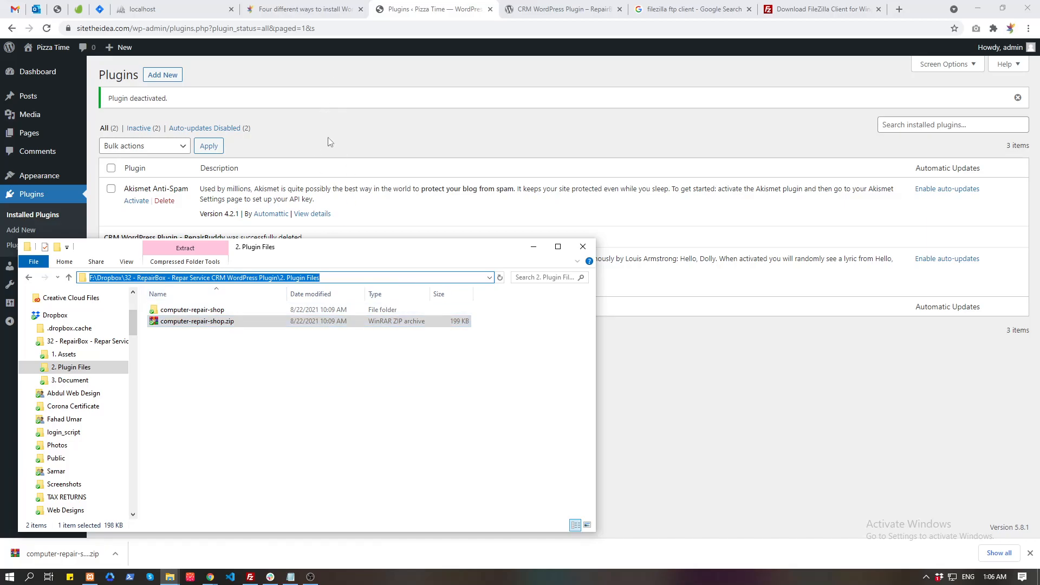
Return to Chrome, open the page for adding new WordPress plugins, and highlight its Add Plugins heading.
left_click(336, 116)
left_click(20, 232)
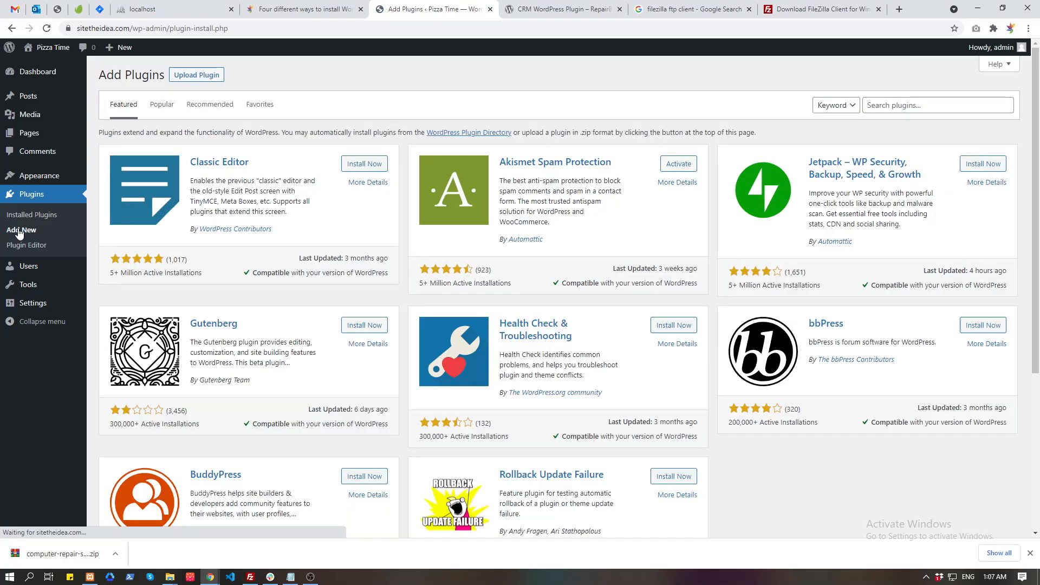
left_click_drag(104, 74, 149, 73)
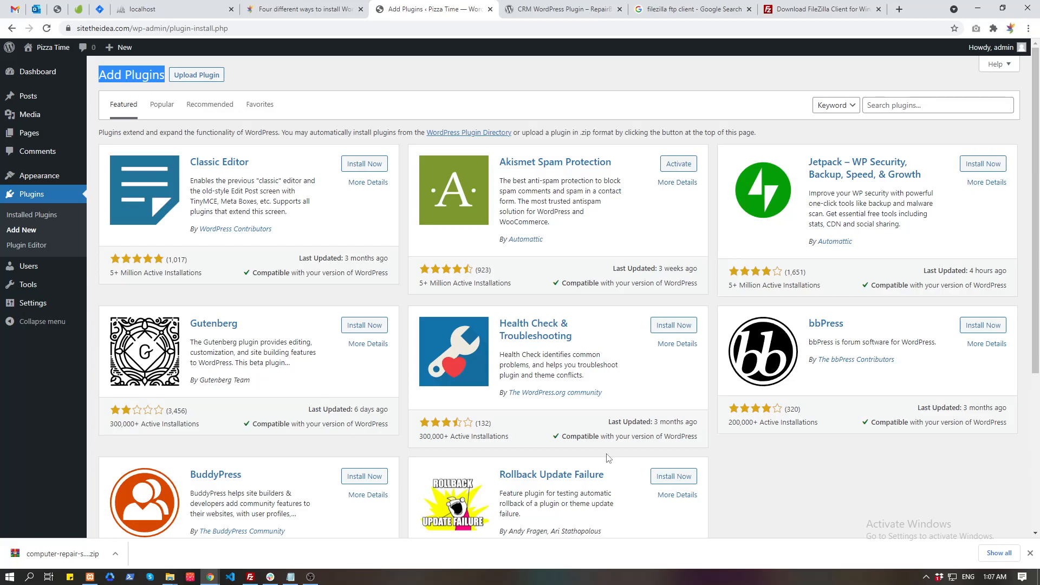
Show the WordPress.org plugin directory's main page in its own tab and return to the Add Plugins page.
left_click(539, 6)
scroll(433, 244, "up", 5)
left_click(297, 156)
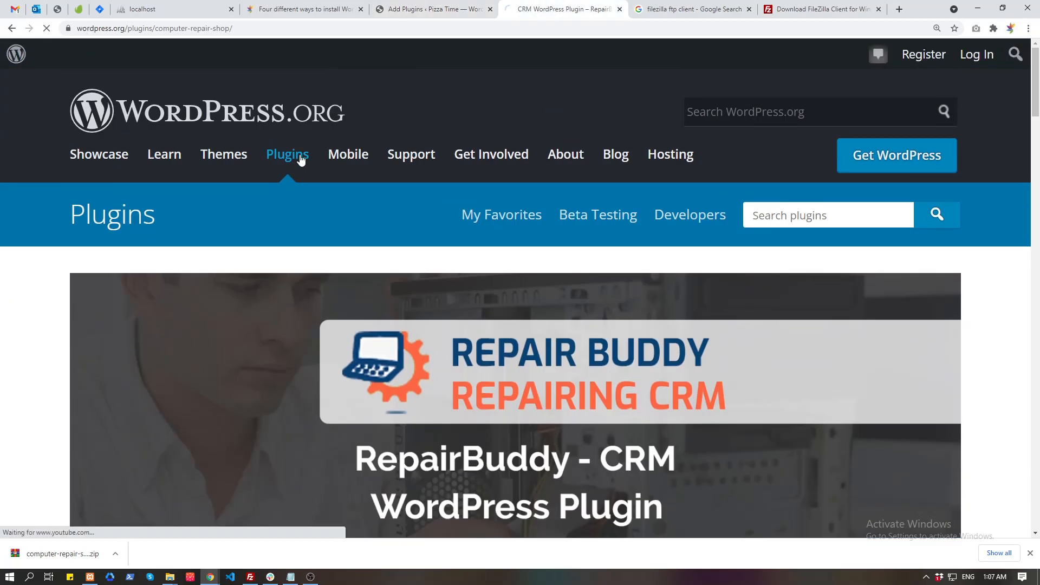
left_click(430, 7)
left_click(300, 84)
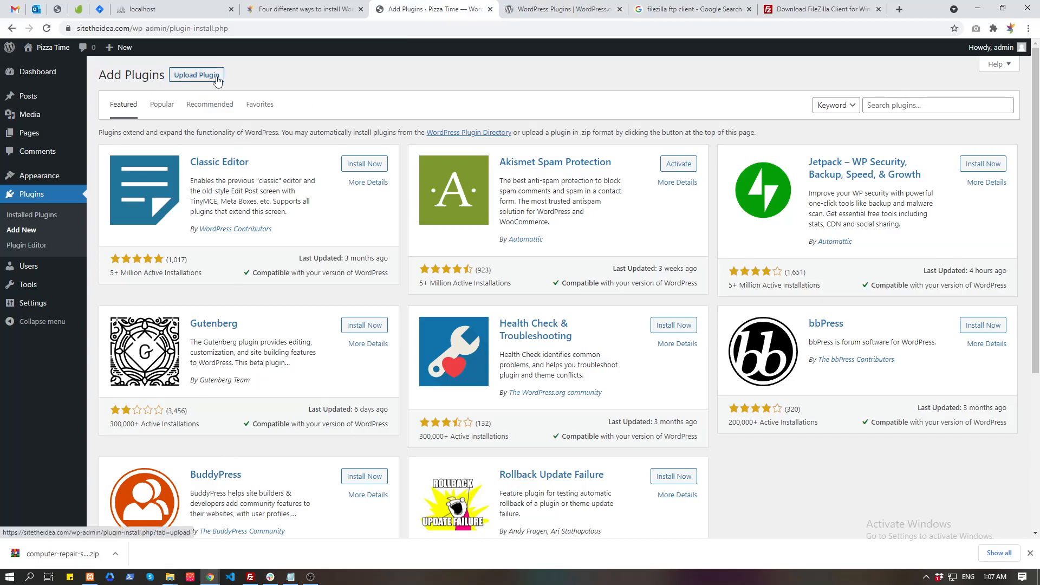
Install the plugin by uploading computer-repair-shop.zip from the copied 2. Plugin Files path, and activate it.
left_click(217, 80)
left_click(479, 175)
key("ctrl+v")
key("Return")
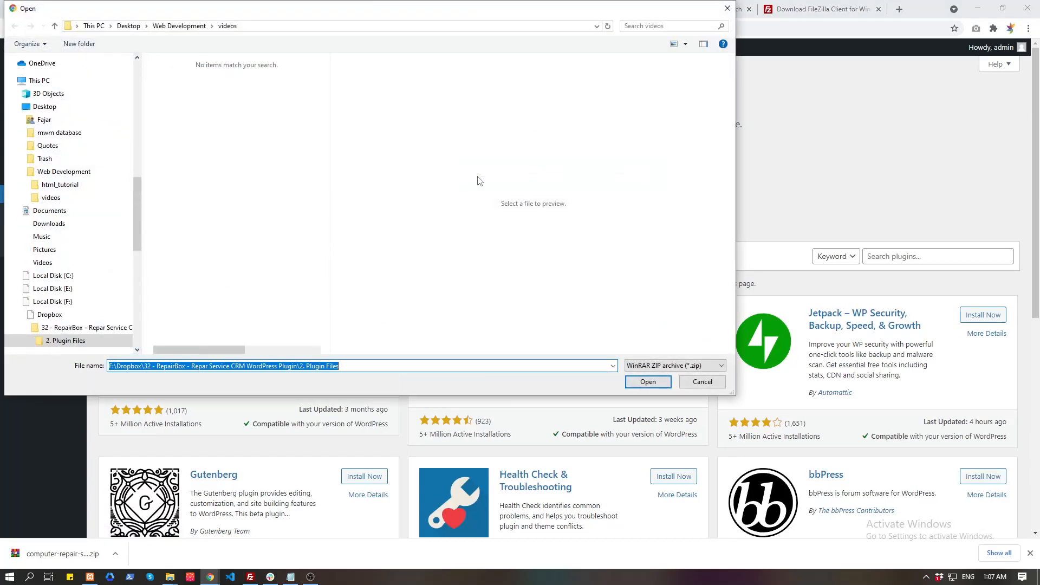
left_click(251, 88)
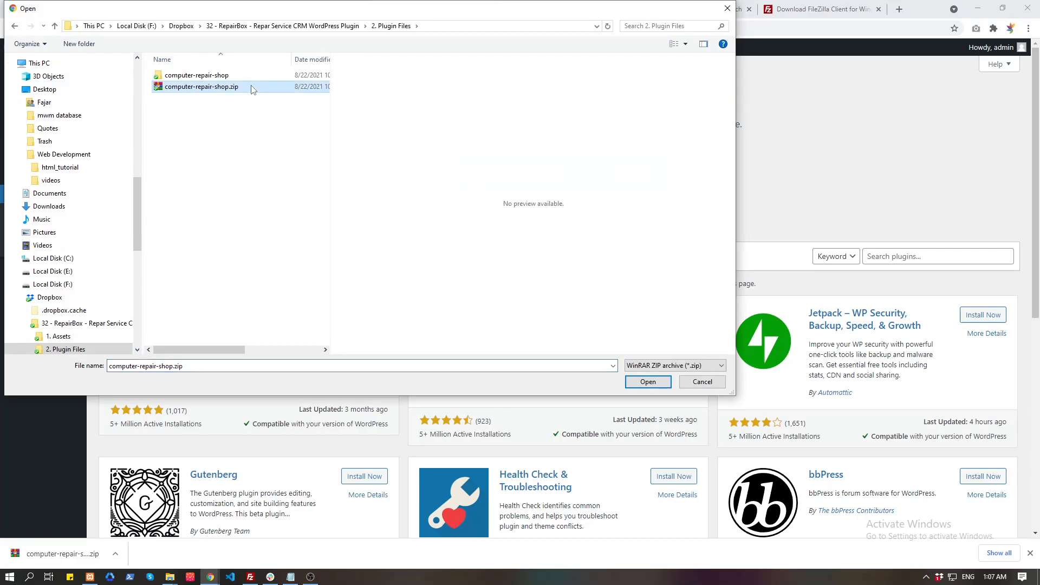
double_click(251, 86)
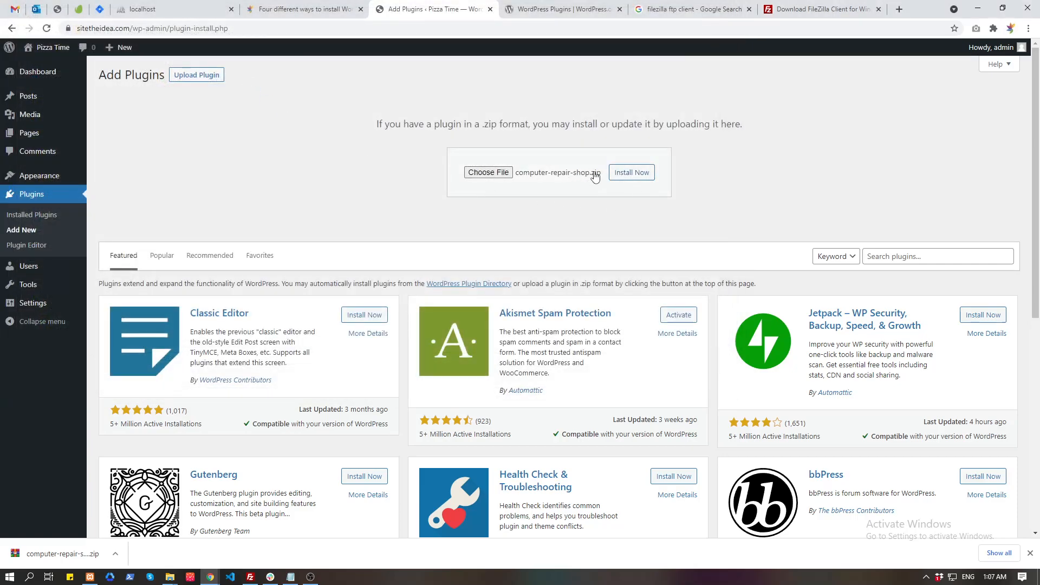
left_click(645, 179)
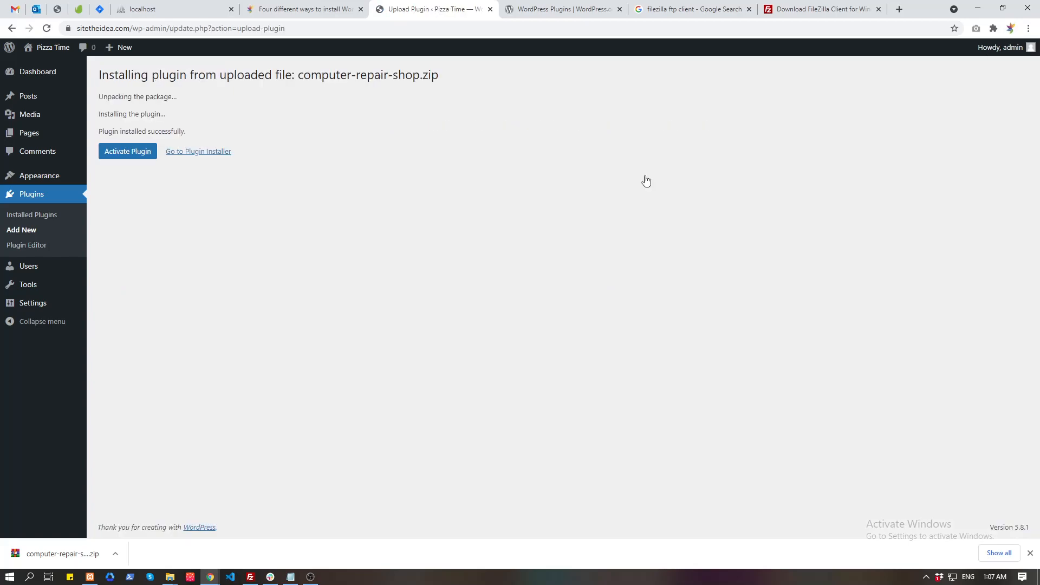
left_click(137, 152)
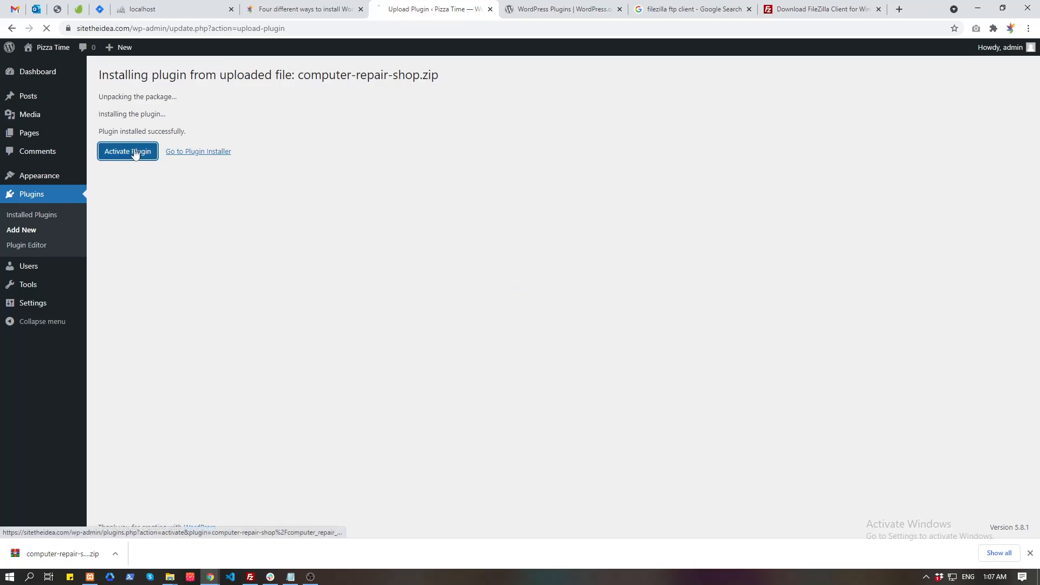
Switch to FileZilla, refresh the remote wp-content/plugins listing, examine the computer-repair-shop folder's contents, and highlight the plugins path.
left_click(250, 576)
right_click(580, 322)
left_click(640, 400)
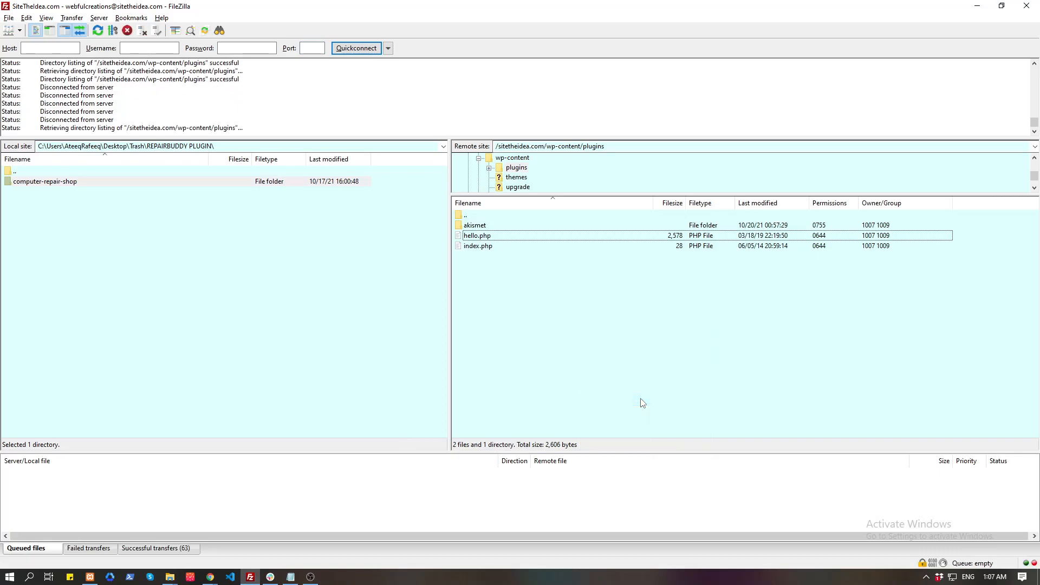
left_click(517, 237)
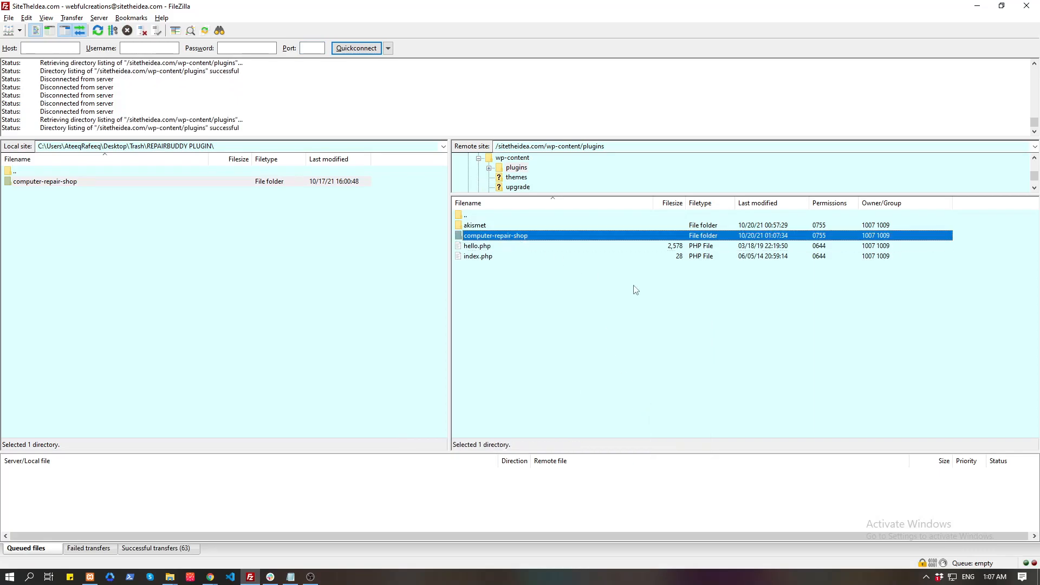
double_click(587, 239)
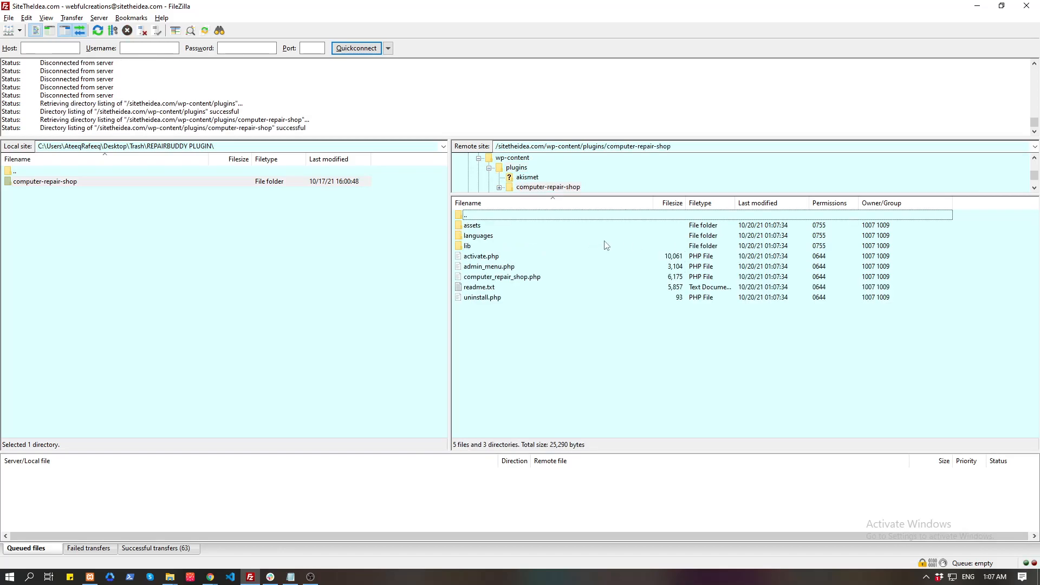
left_click(499, 217)
double_click(499, 217)
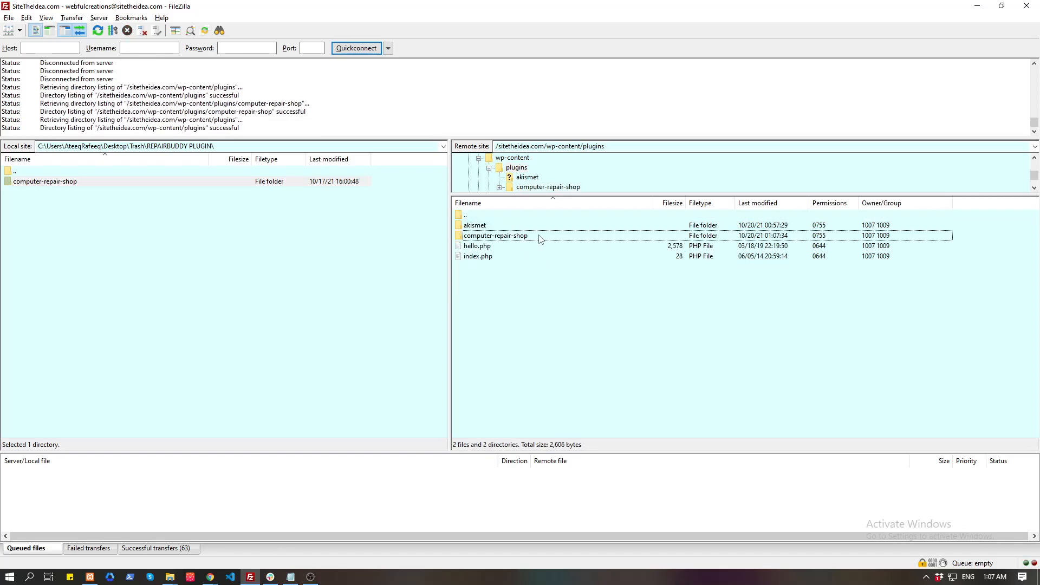
left_click(591, 145)
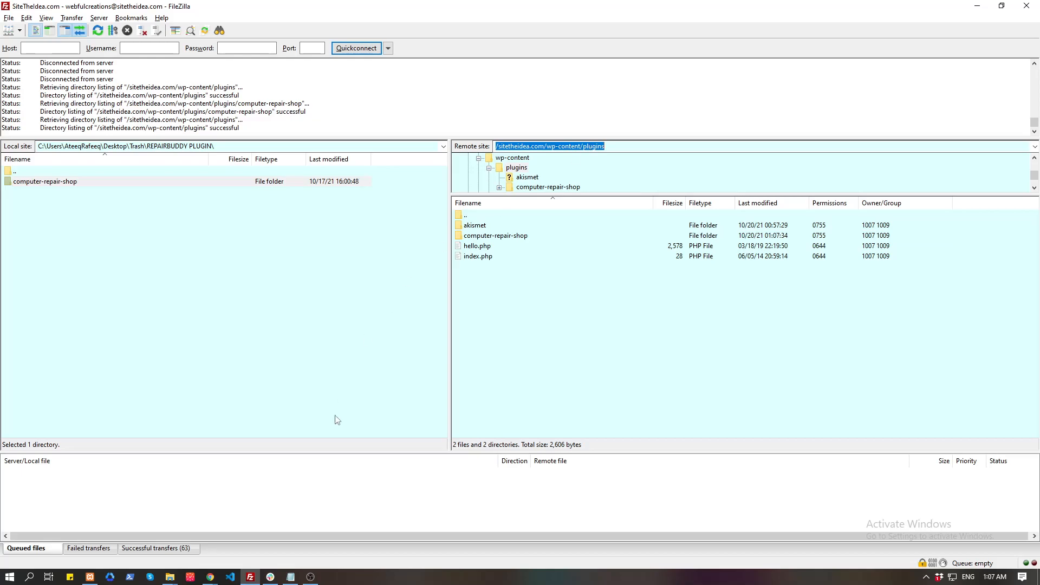
Return to WordPress in Chrome, view the Computer Repair settings page, and go back to the installed plugins list.
left_click(210, 576)
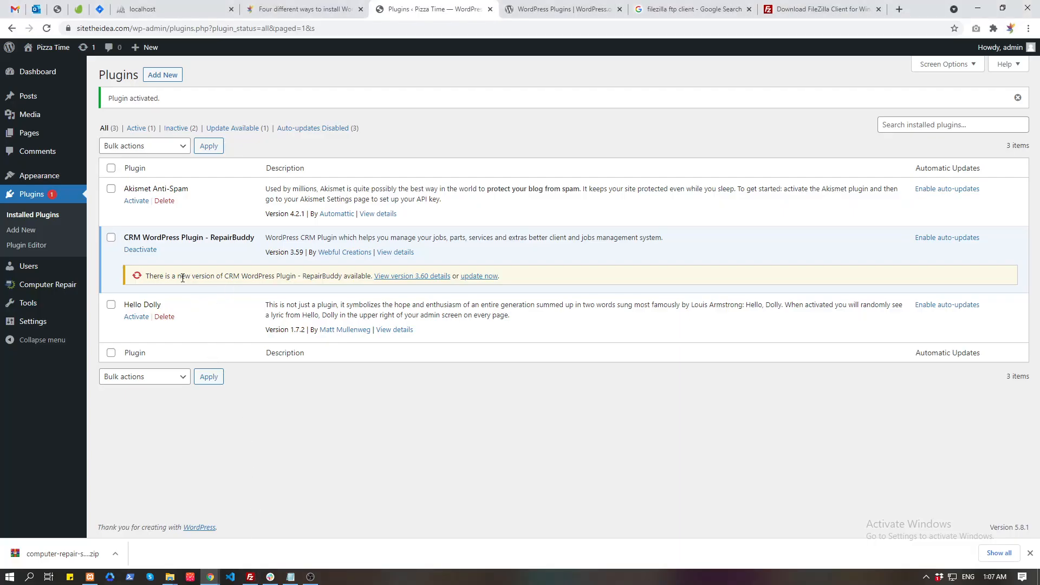
left_click(44, 288)
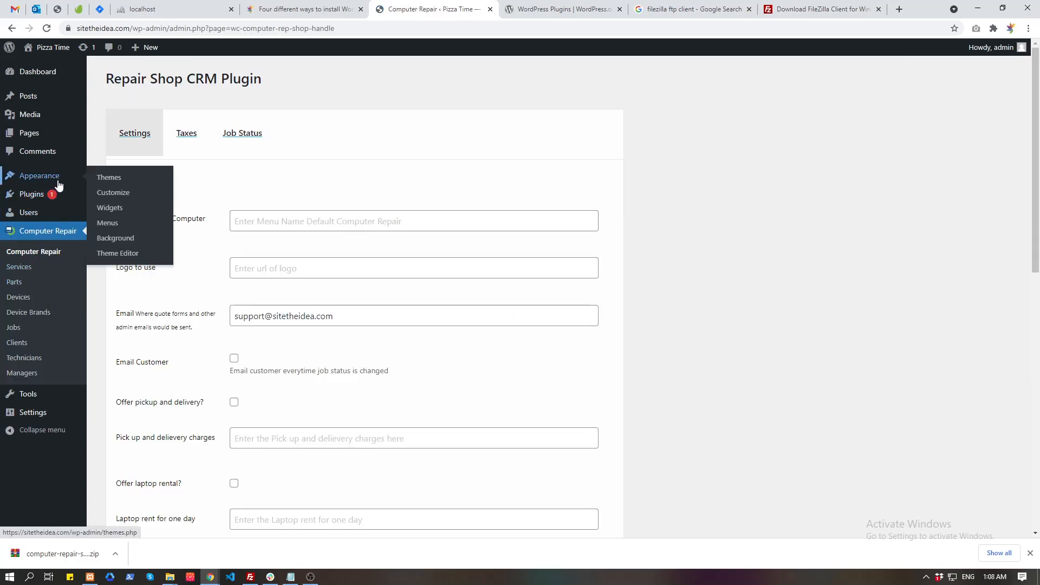
left_click(40, 201)
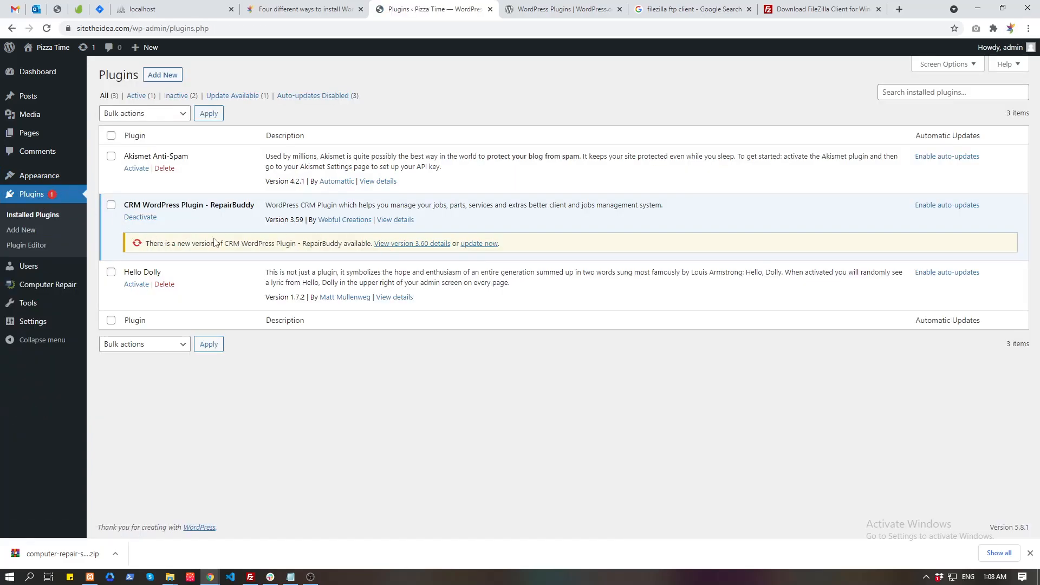
Deactivate the CRM WordPress Plugin - RepairBuddy and delete it together with its data.
left_click(142, 218)
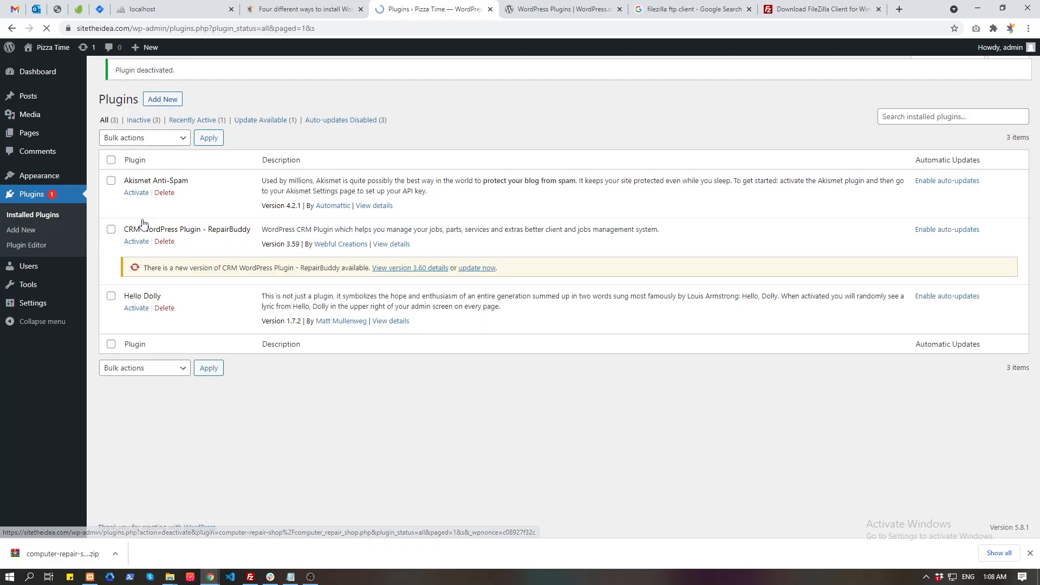
left_click(164, 250)
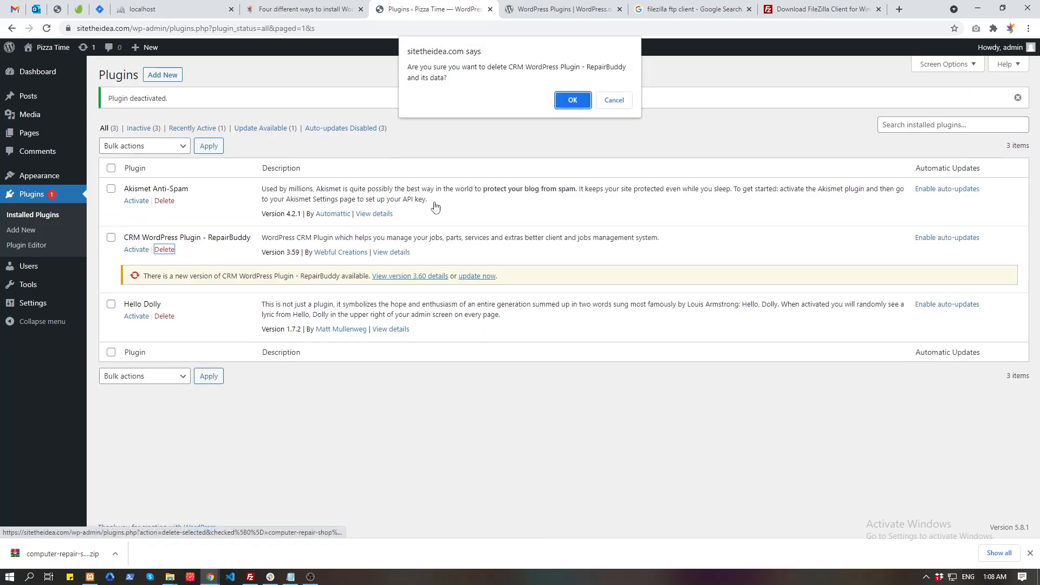
left_click(574, 101)
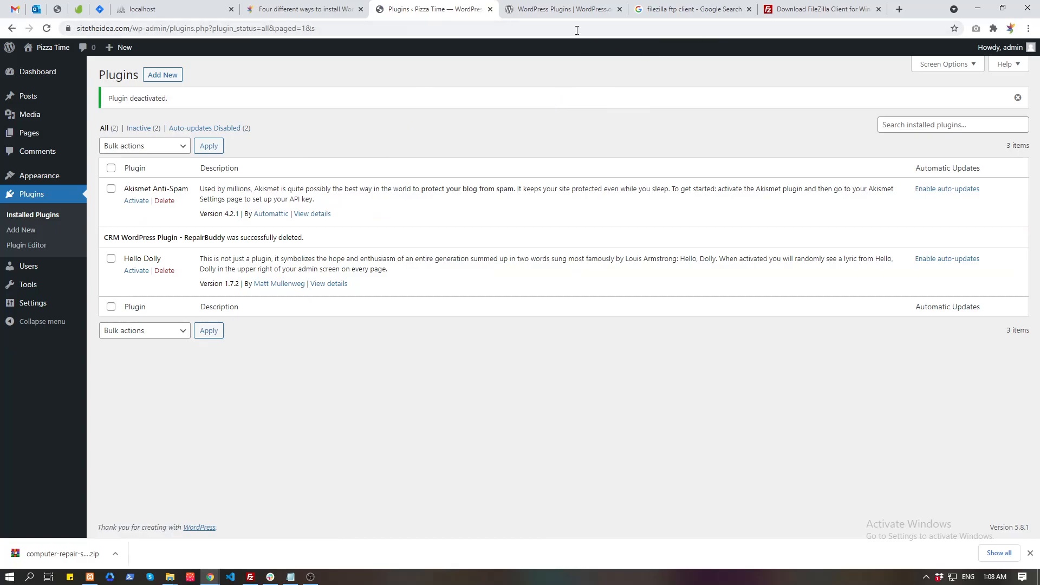
Load webfulcreations.com/cpanel in the tab that shows the WordPress.org plugin directory.
left_click(550, 11)
left_click(552, 22)
type("we")
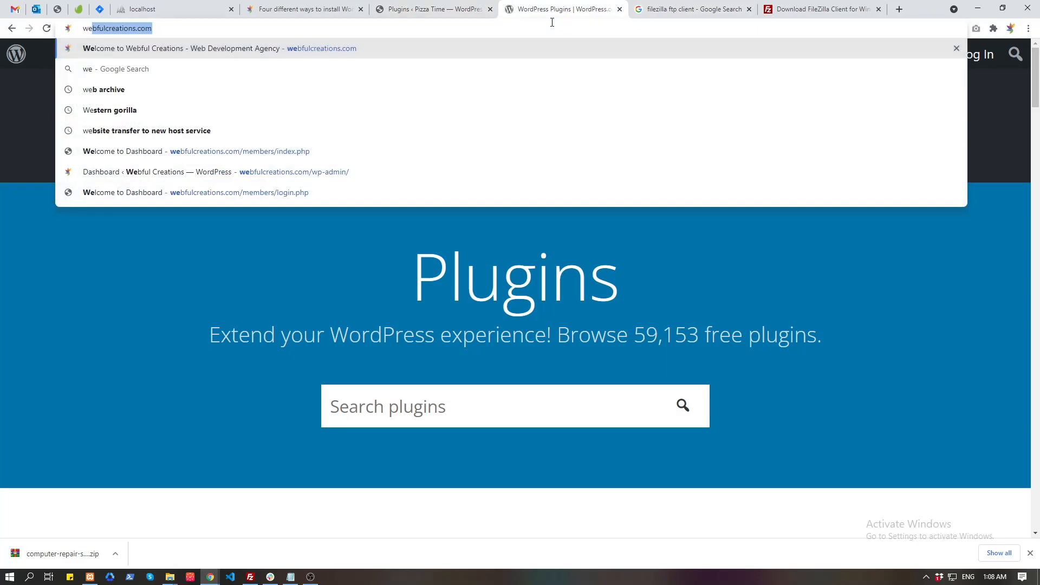
type("bfulcreations.com/cpa")
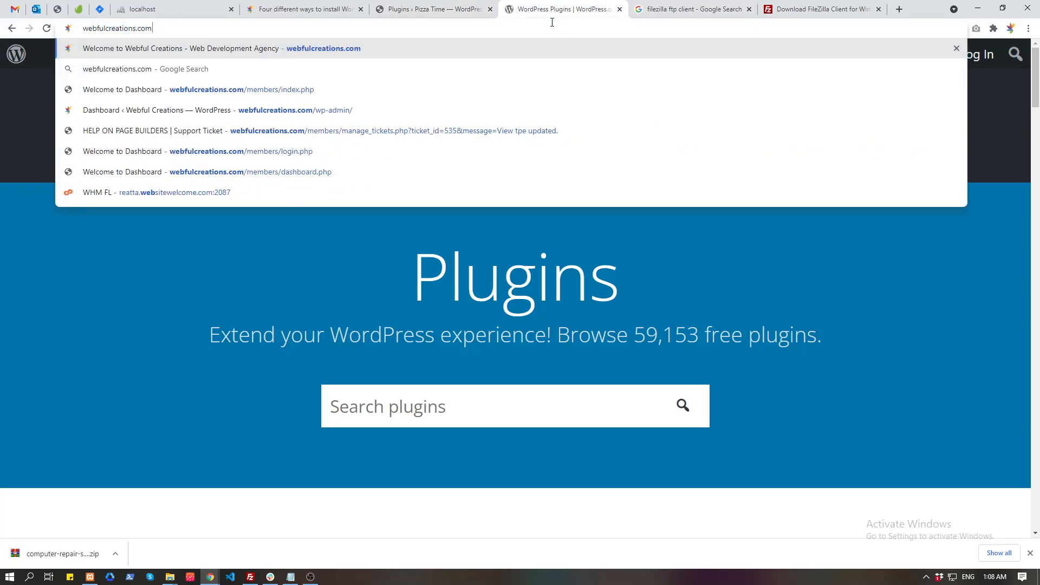
type("nel")
key("Return")
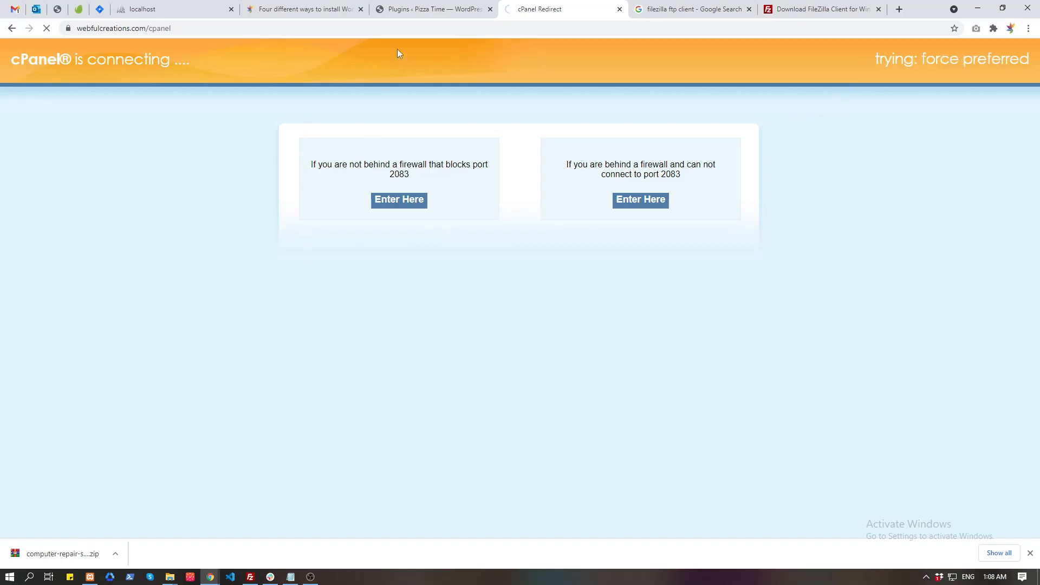
Close the two FileZilla browser tabs and log in to cPanel with the prefilled credentials.
left_click(699, 3)
key("ctrl+w")
key("ctrl+w")
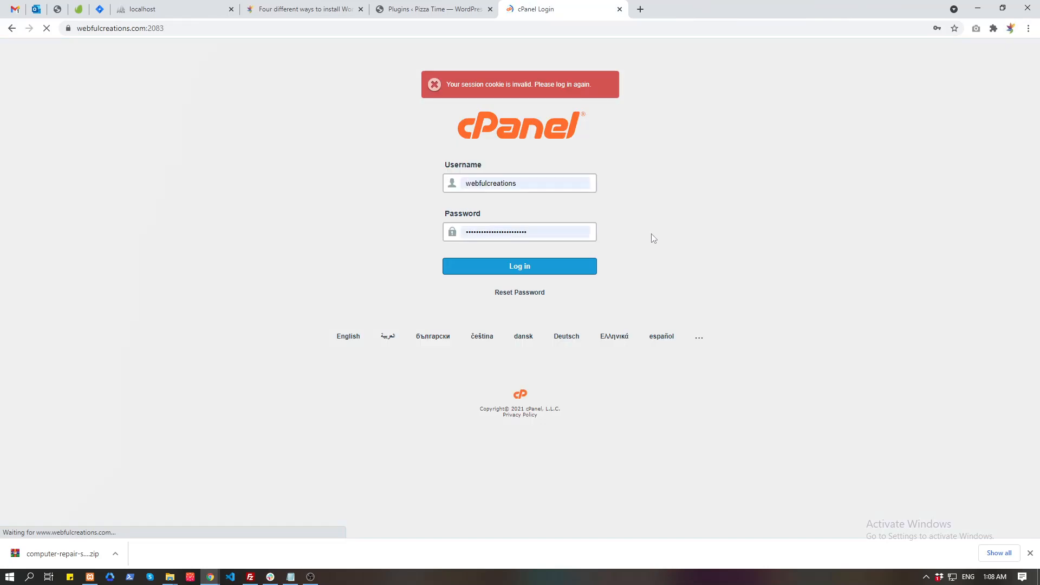
left_click(548, 260)
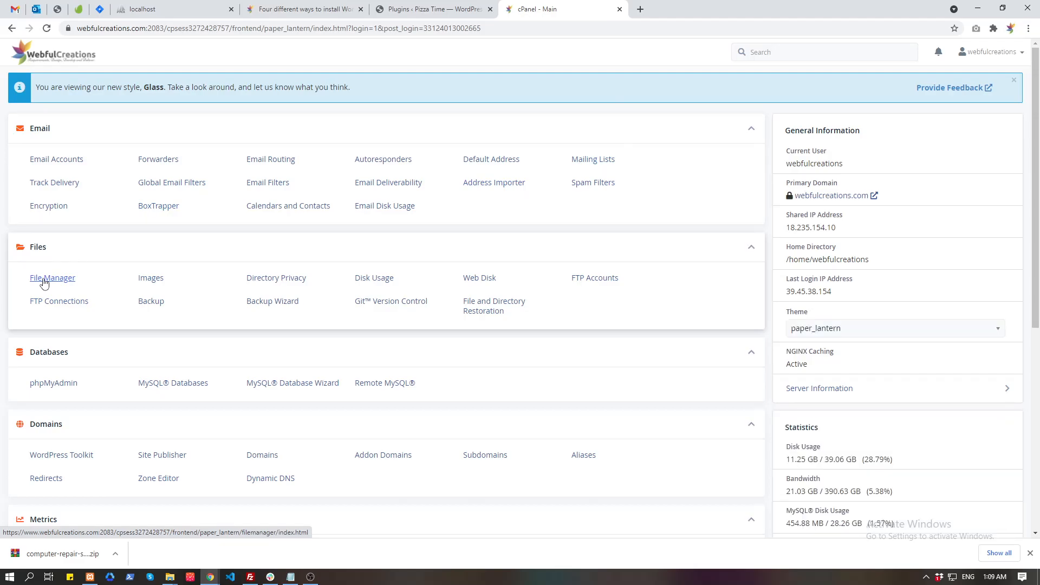
Check the WordPress admin tab, return to cPanel, and open its File Manager.
left_click(410, 6)
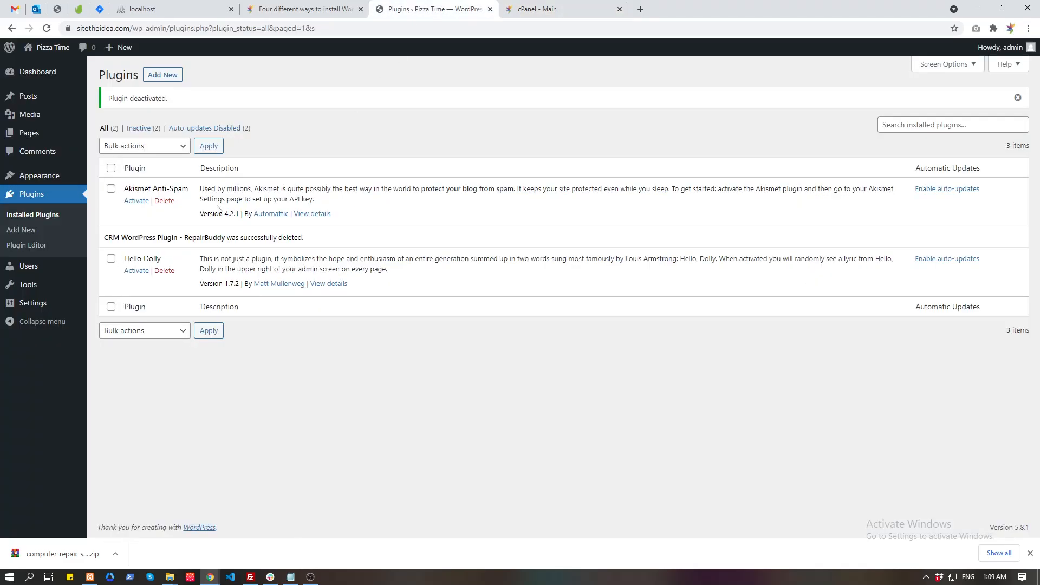
left_click(573, 8)
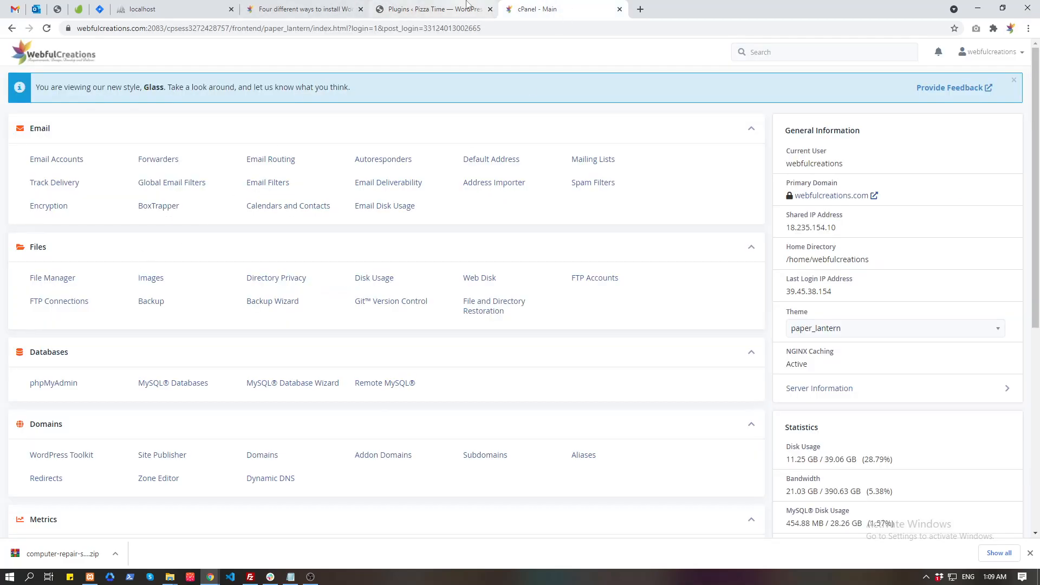
left_click(466, 4)
left_click(530, 7)
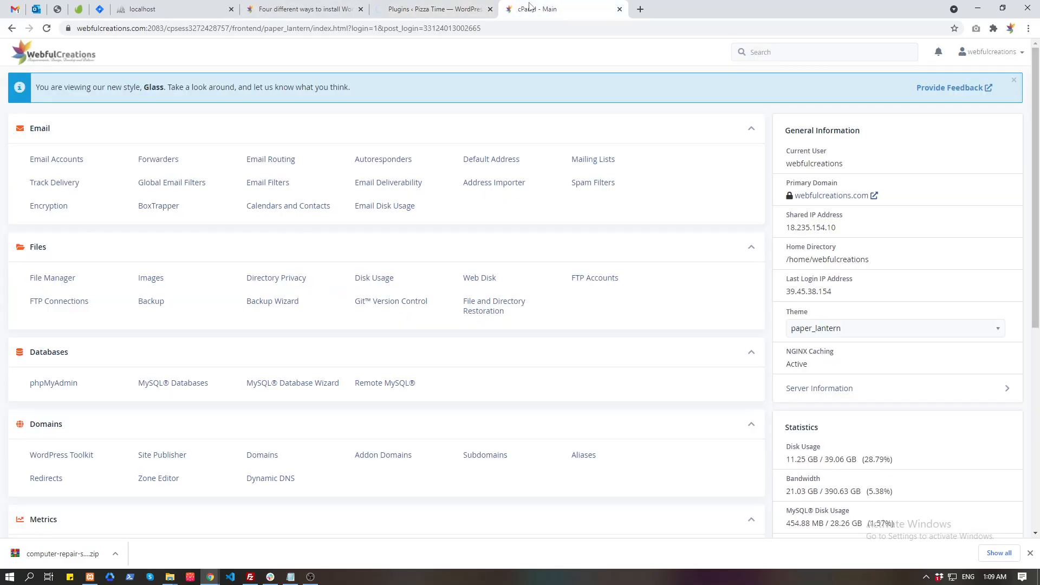
left_click(53, 278)
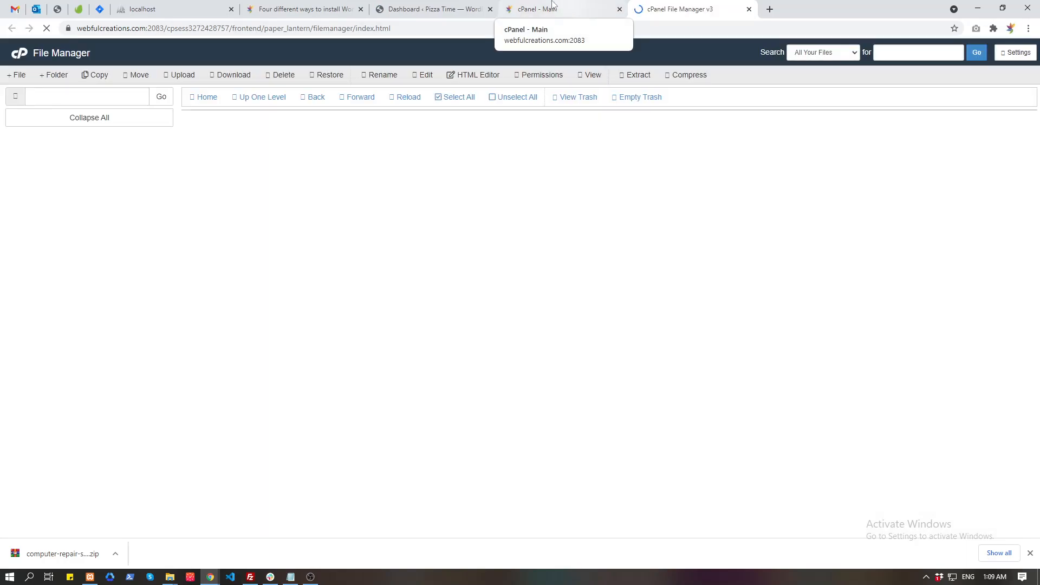
Highlight the sitetheidea.com domain in the WordPress tab's address and select the matching sitetheidea.com folder in File Manager.
left_click(428, 8)
left_click_drag(101, 28, 156, 34)
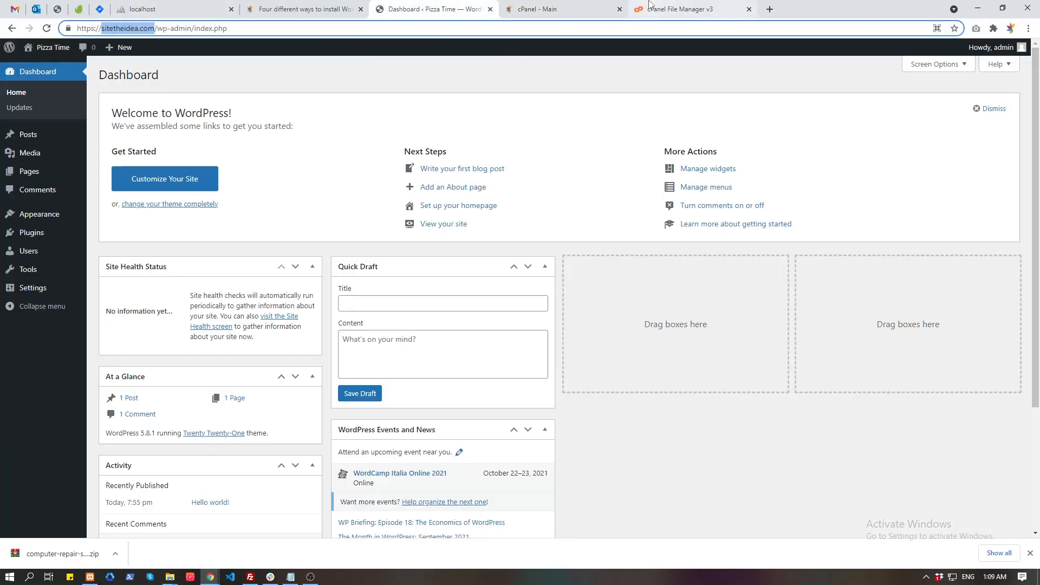
left_click(683, 9)
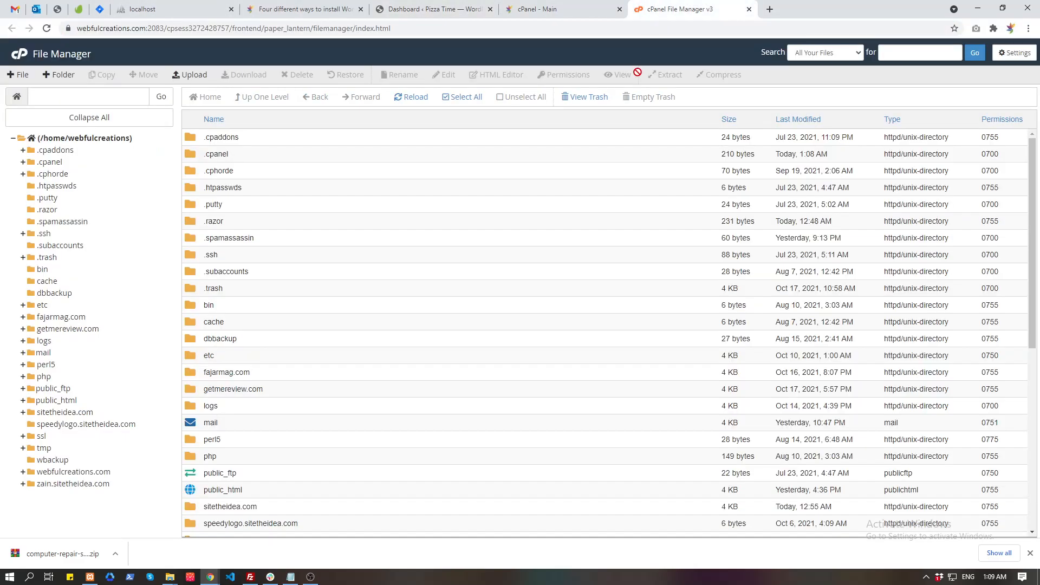
left_click(270, 506)
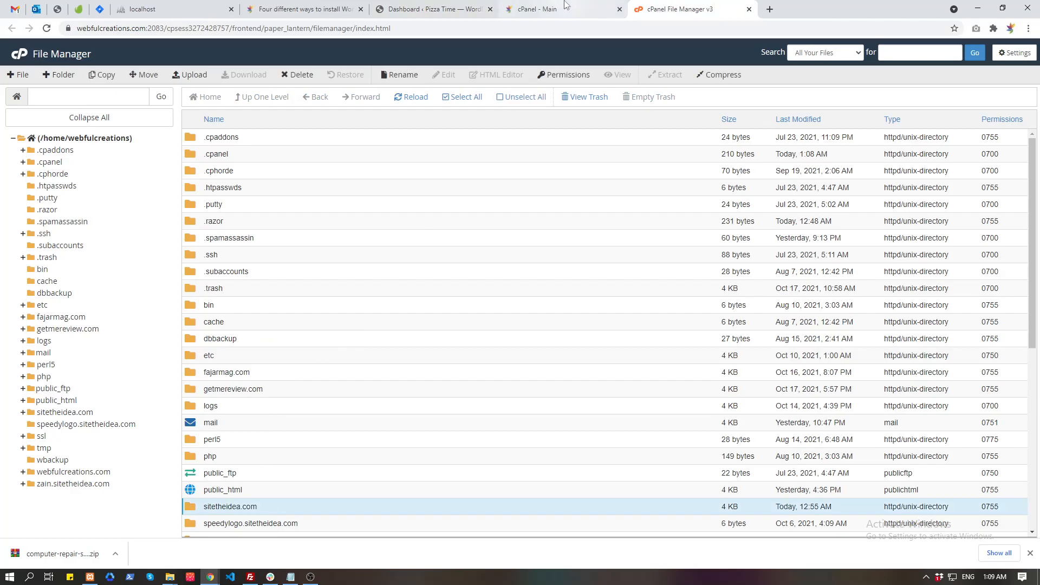
Highlight the account's primary domain on the cPanel main page and select the corresponding public_html folder in File Manager.
left_click(536, 9)
double_click(839, 191)
left_click_drag(838, 186, 779, 180)
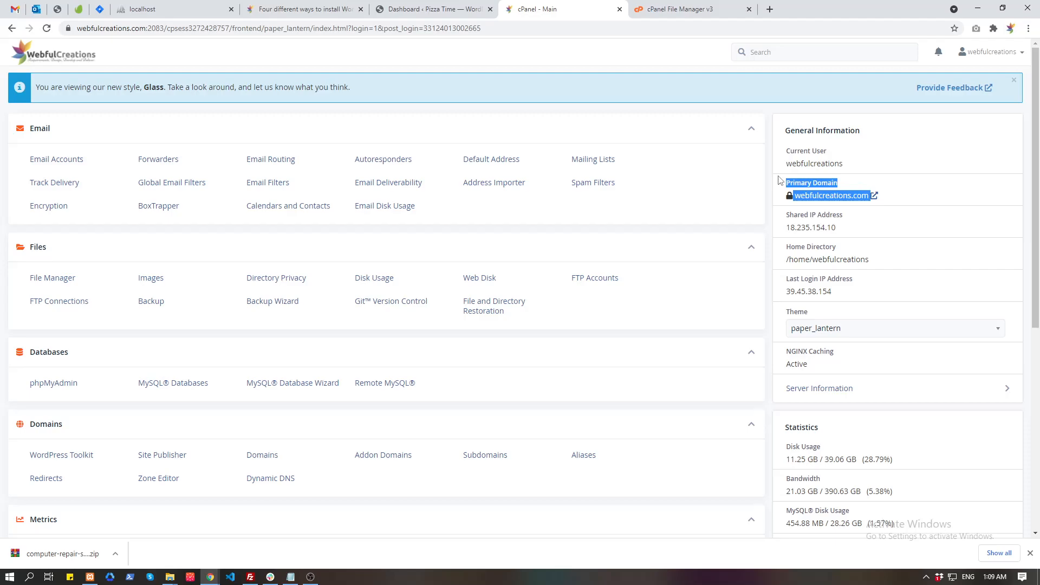
left_click(655, 8)
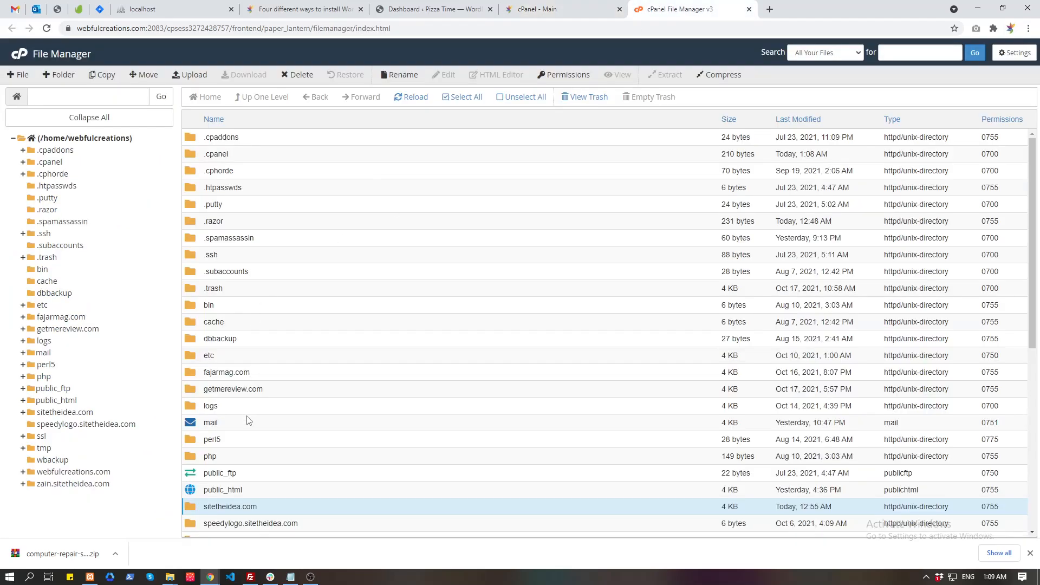
left_click(256, 490)
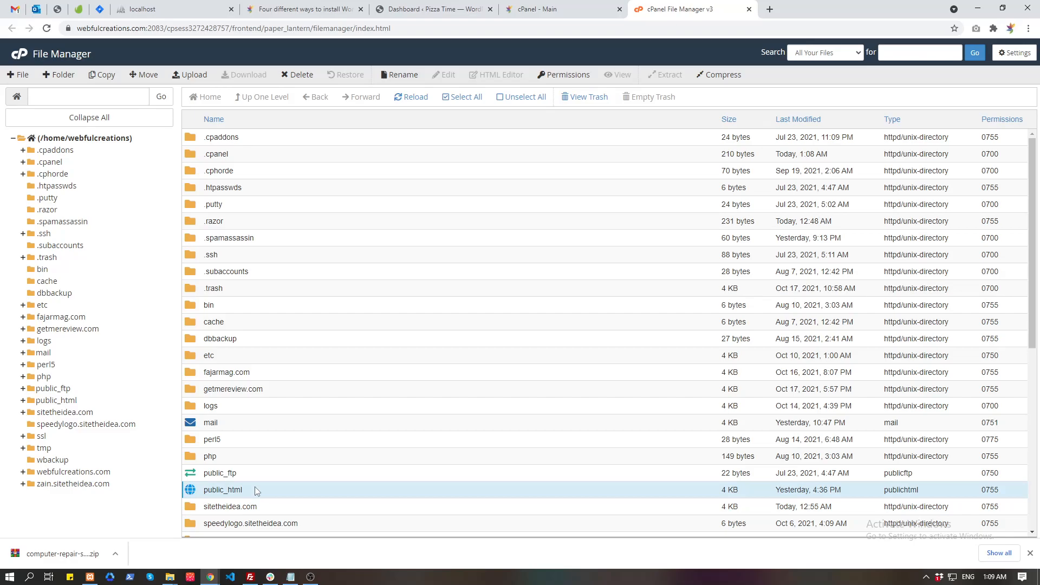
Open the sitetheidea.com/wp-content/plugins folder in File Manager.
left_click(265, 507)
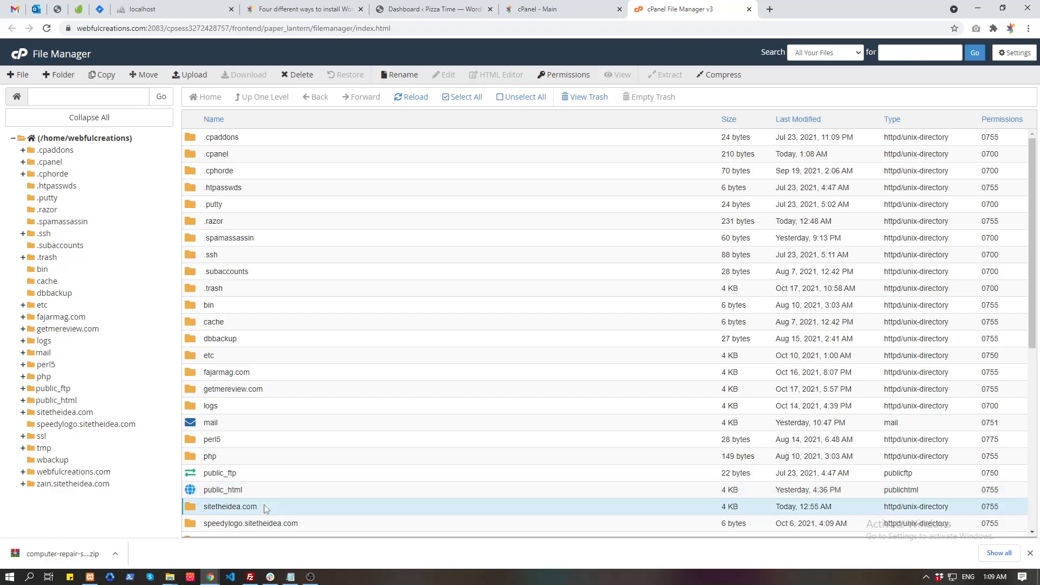
double_click(264, 506)
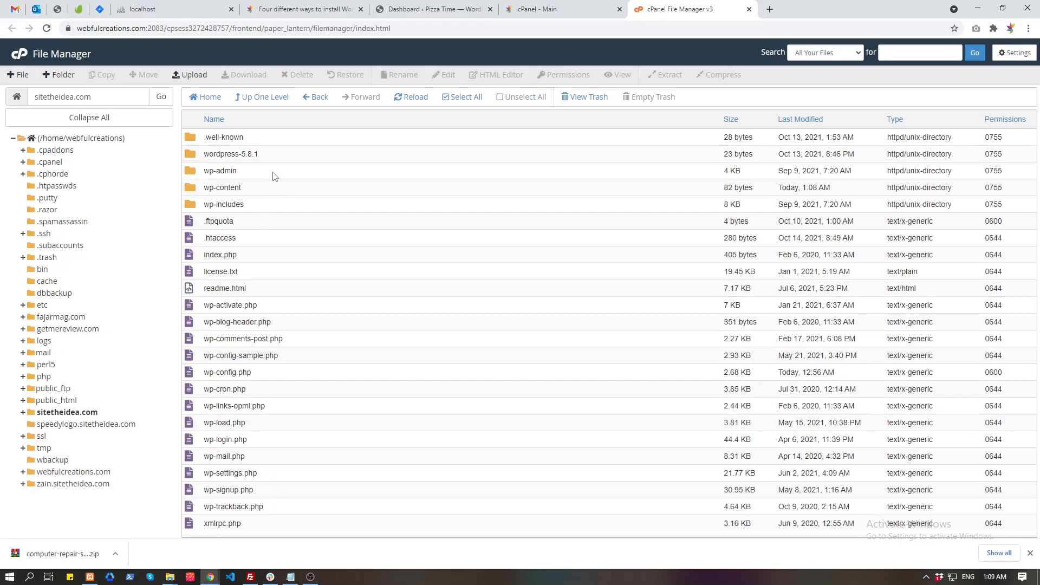
double_click(269, 194)
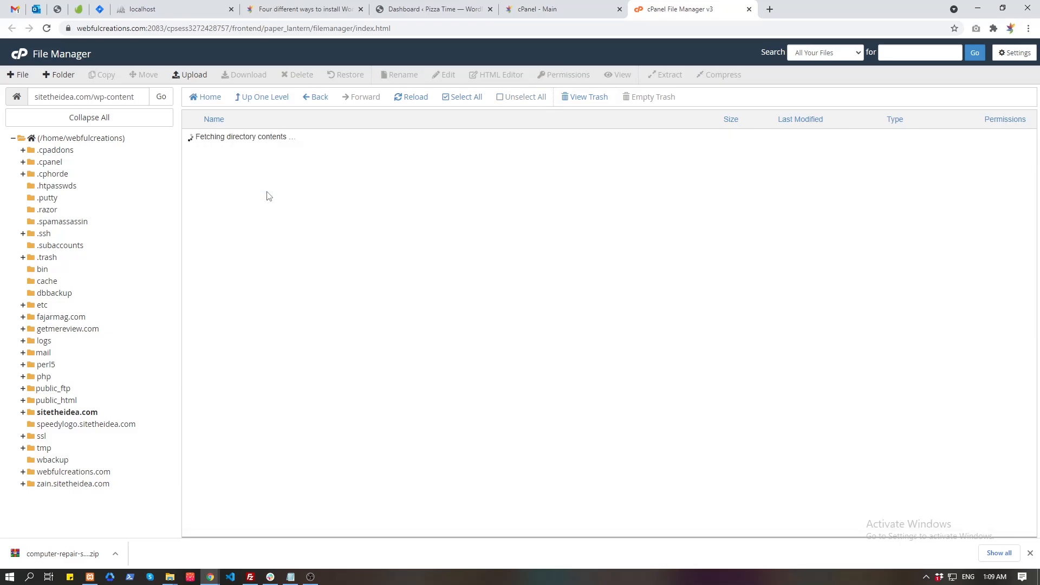
double_click(250, 142)
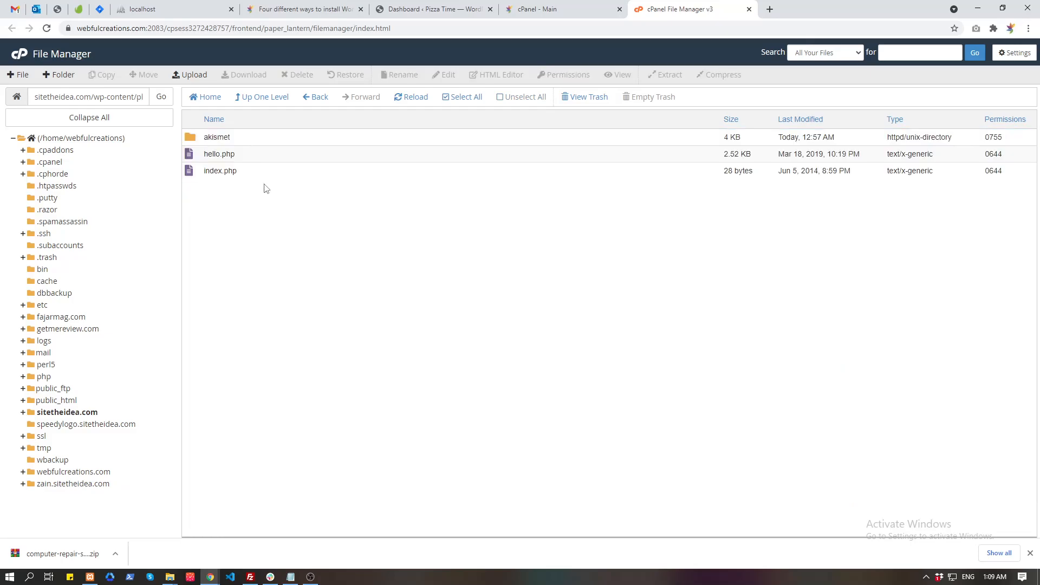
Upload computer-repair-shop.zip to the sitetheidea.com plugins folder and reload the folder's file list.
left_click(192, 76)
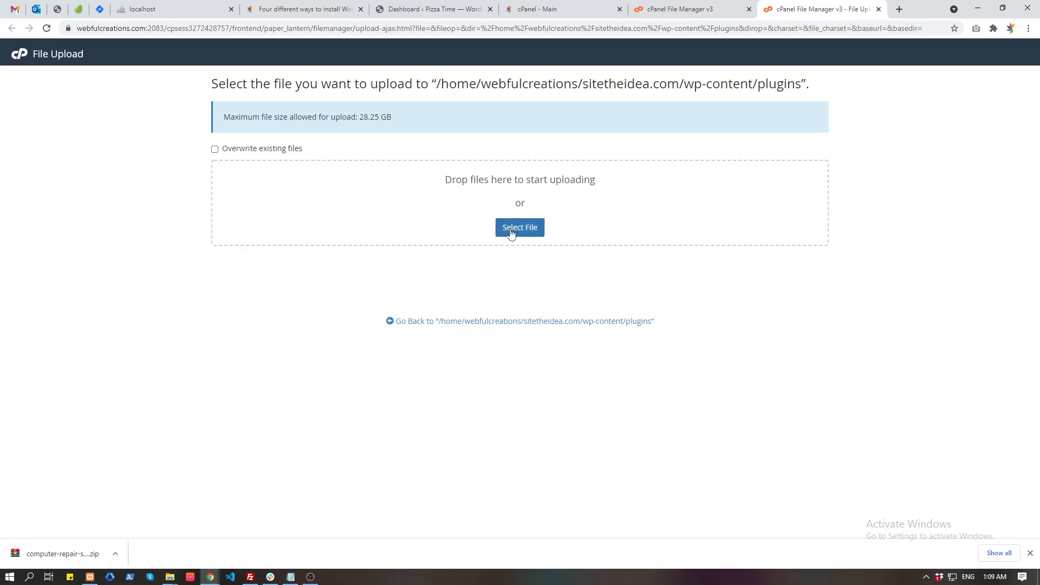
left_click(680, 10)
left_click(204, 79)
left_click(531, 229)
double_click(201, 87)
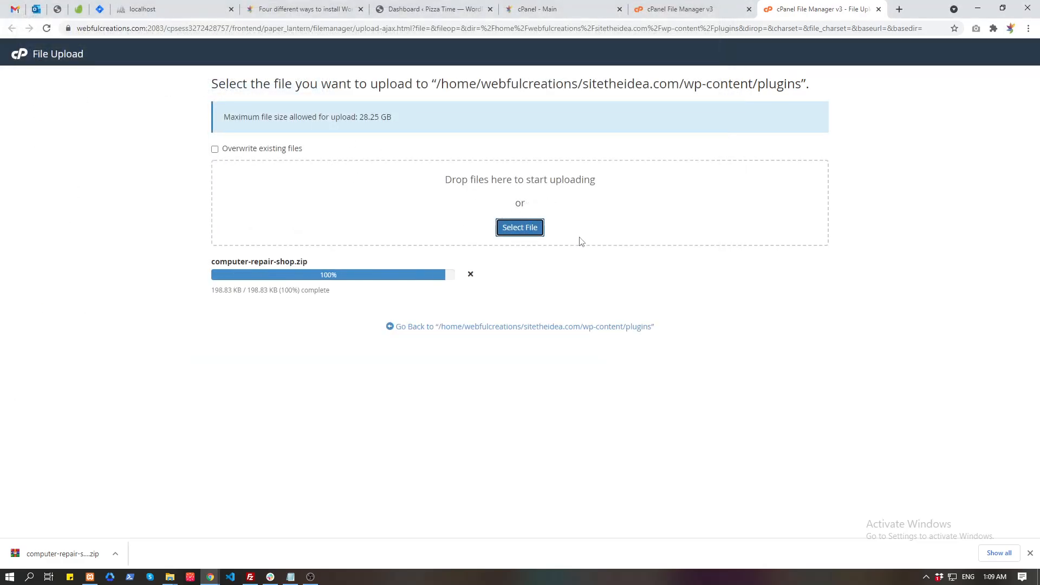
left_click(660, 6)
left_click(408, 99)
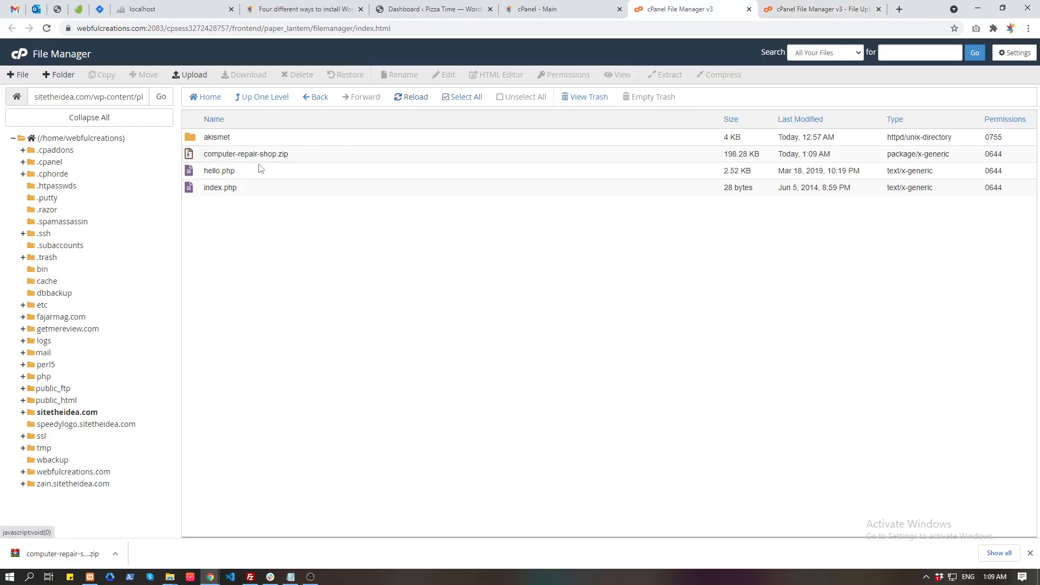
Extract computer-repair-shop.zip in the plugins folder, then inspect the extracted computer-repair-shop folder and return to plugins.
left_click(328, 158)
right_click(329, 159)
left_click(361, 291)
left_click(579, 343)
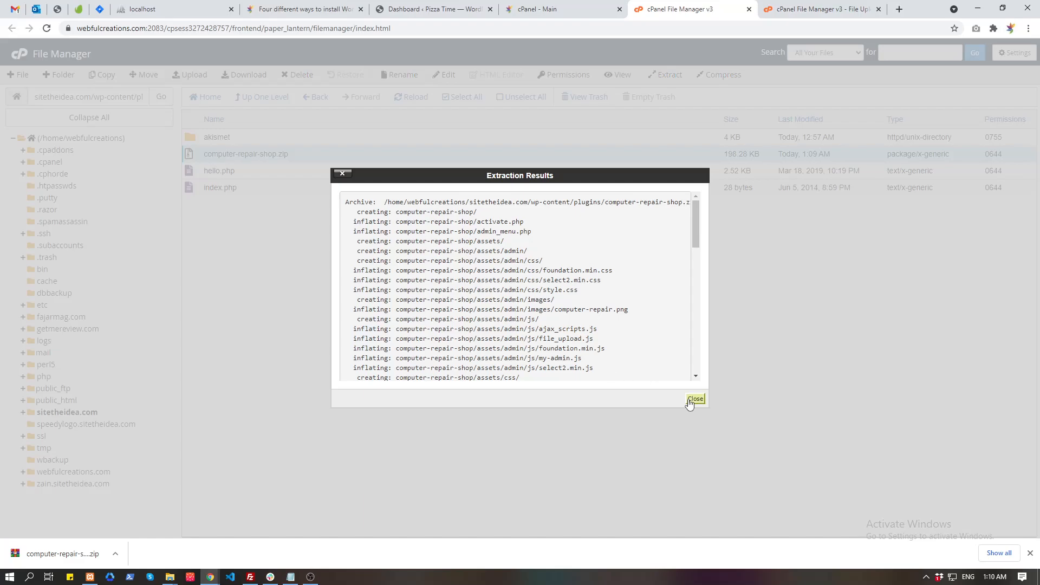
left_click(694, 400)
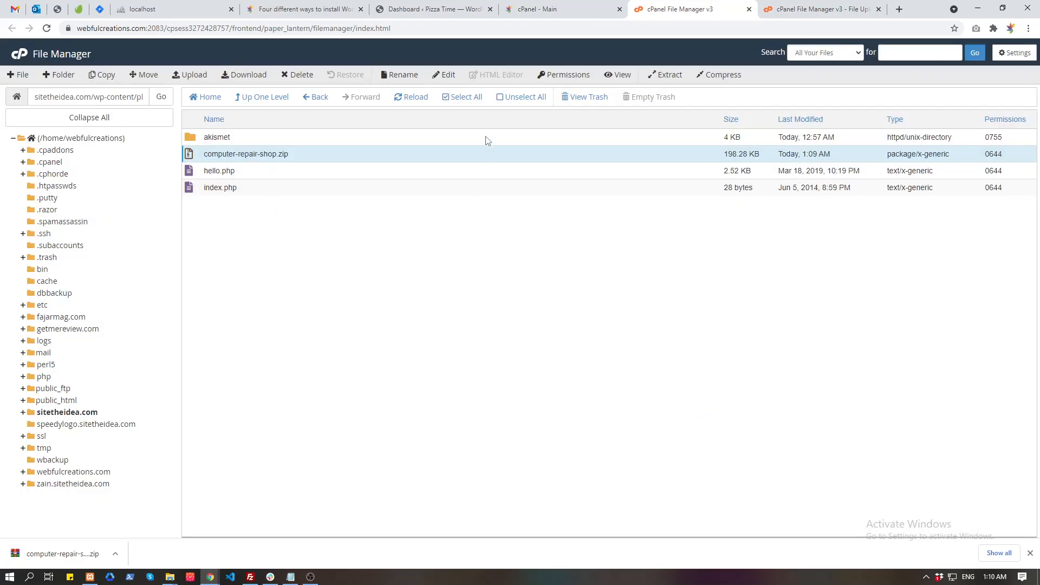
left_click(412, 98)
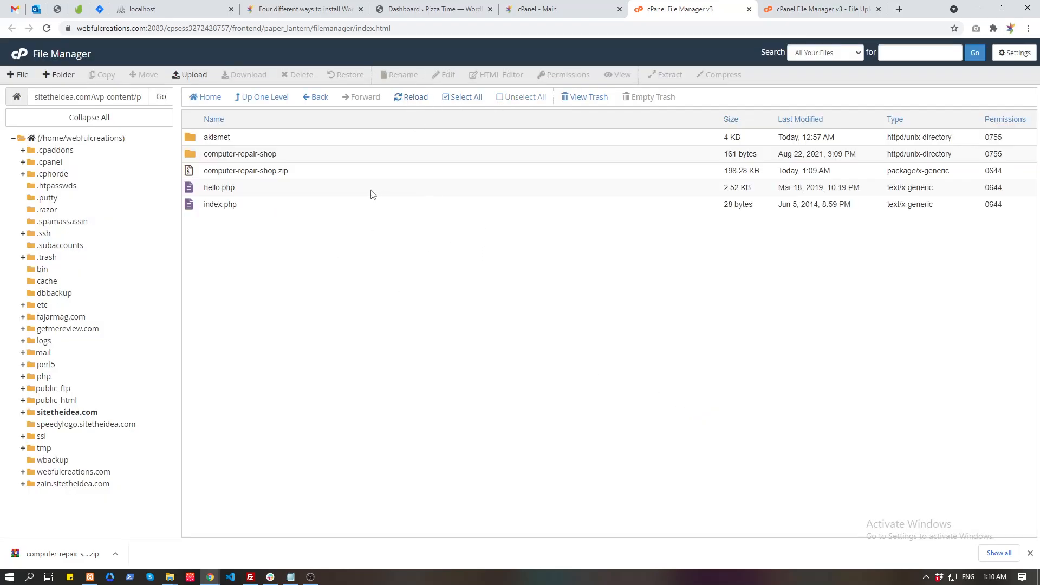
double_click(304, 154)
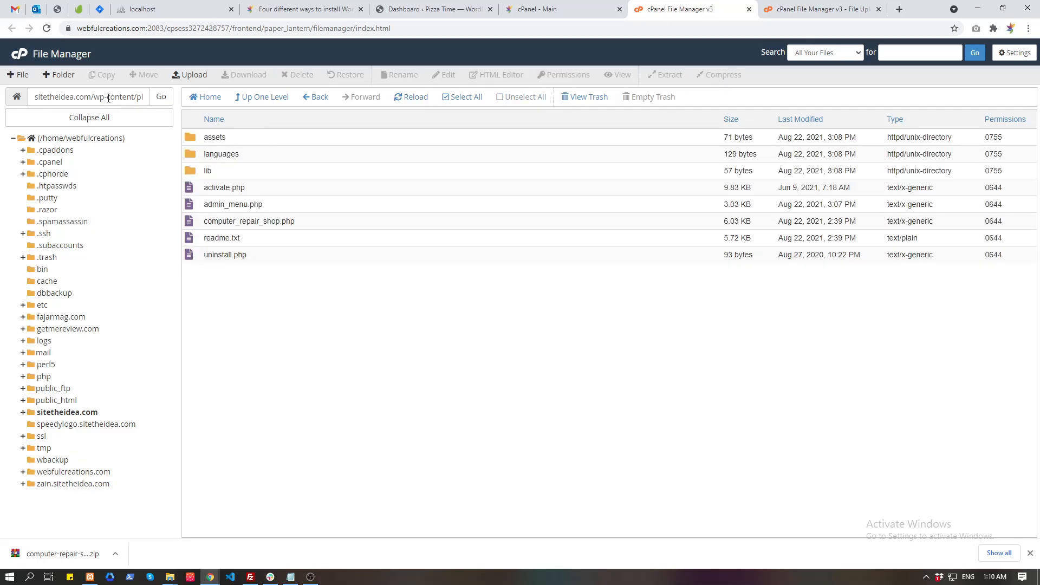
left_click(266, 99)
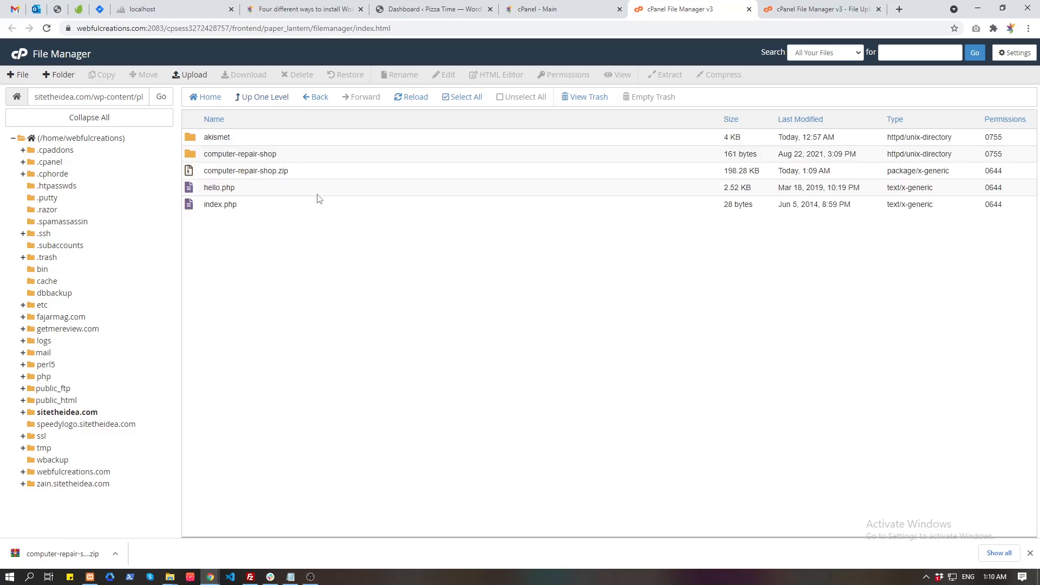
Move computer-repair-shop.zip from the plugins folder to the trash and open the extracted computer-repair-shop folder.
left_click(293, 174)
right_click(292, 173)
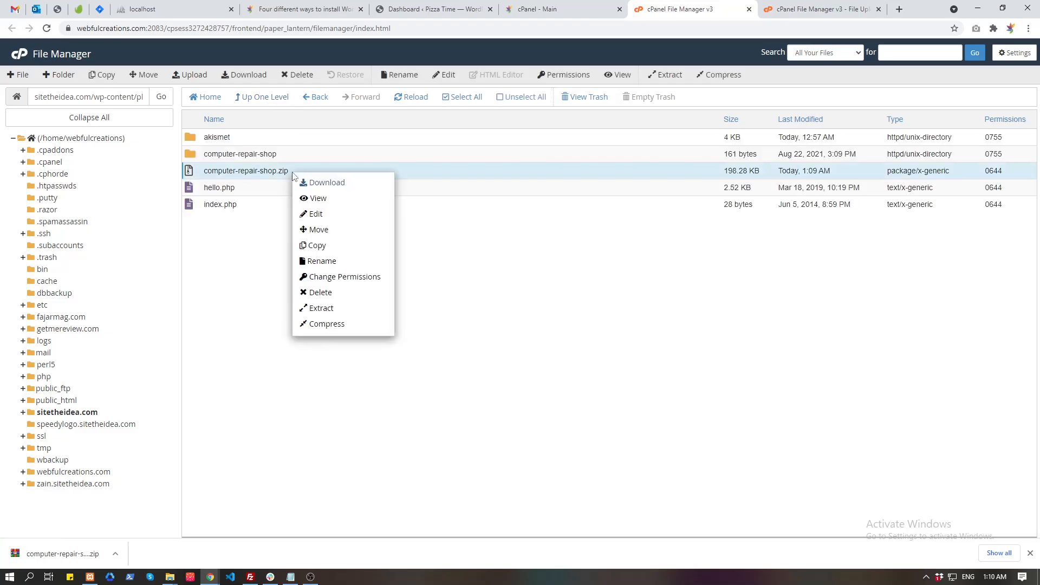
left_click(333, 293)
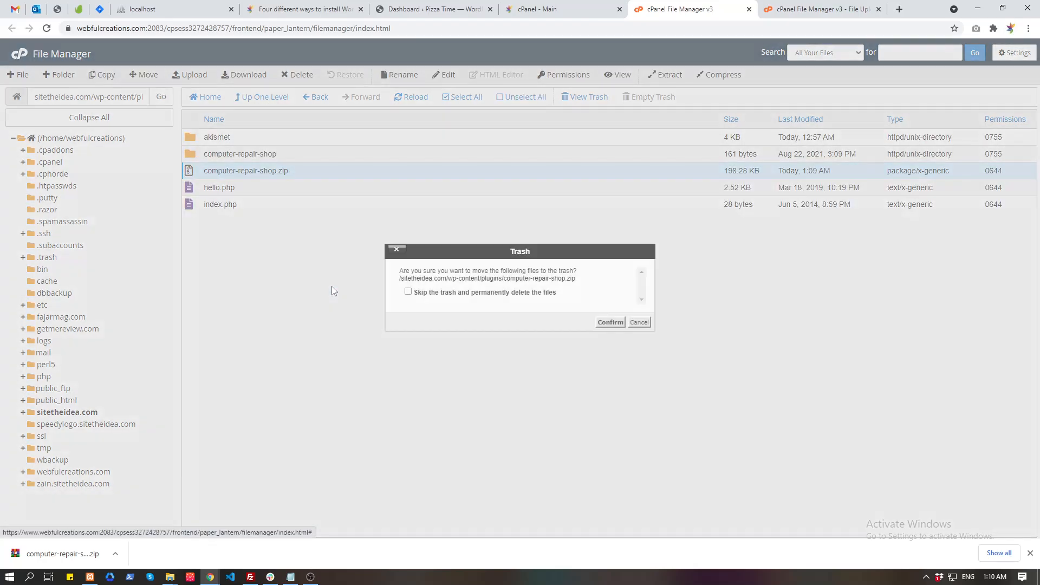
left_click(610, 323)
double_click(312, 155)
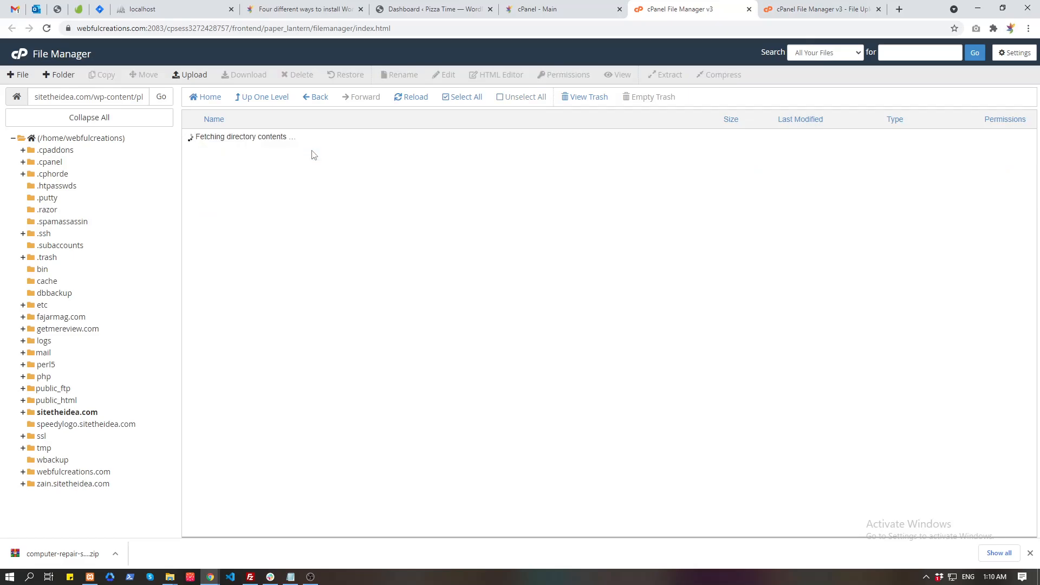
Switch to the Pizza Time WordPress admin and activate the CRM WordPress Plugin - RepairBuddy among the installed plugins.
left_click(564, 9)
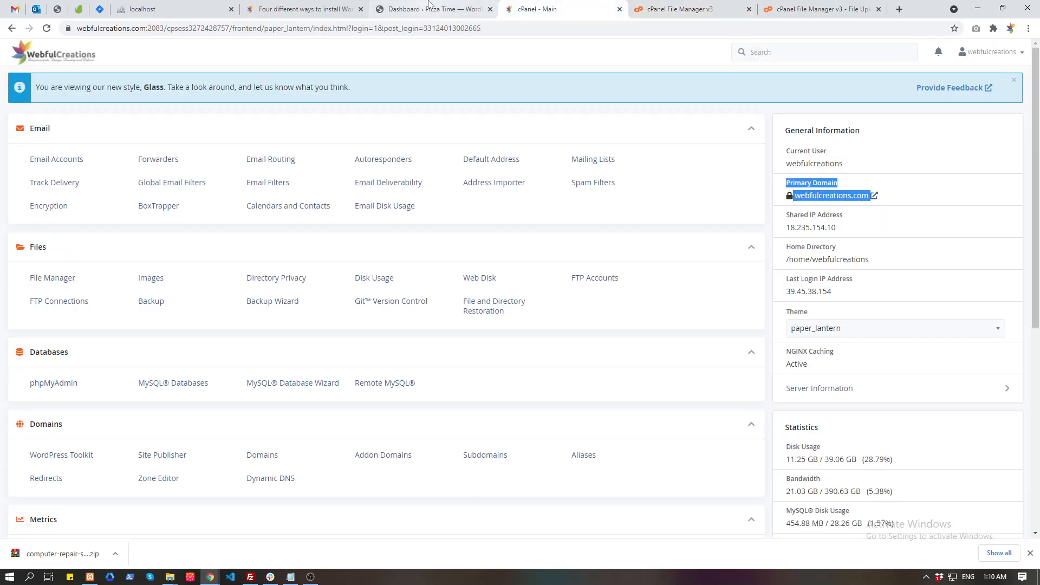
left_click(429, 7)
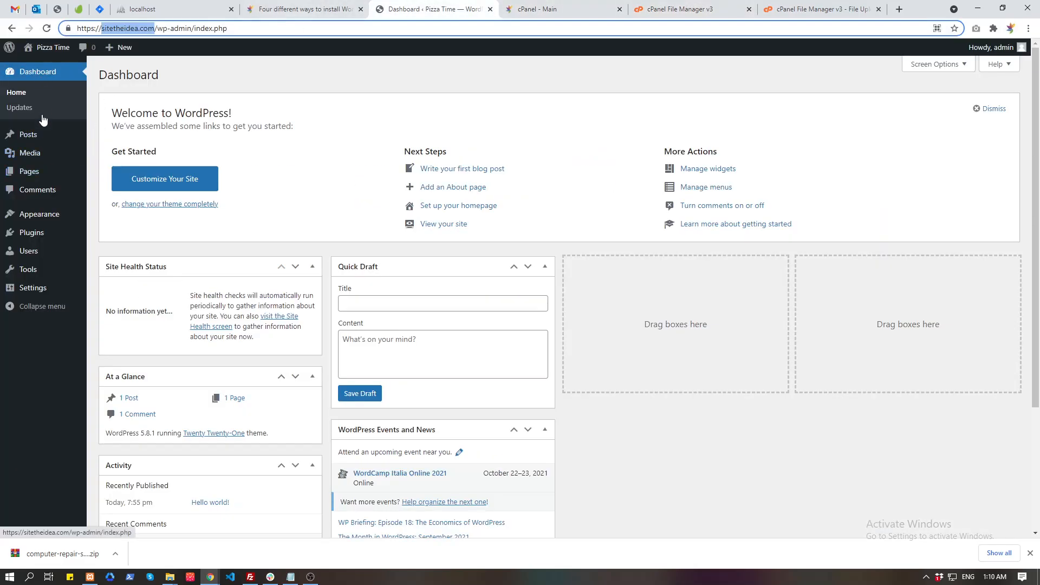
left_click(52, 240)
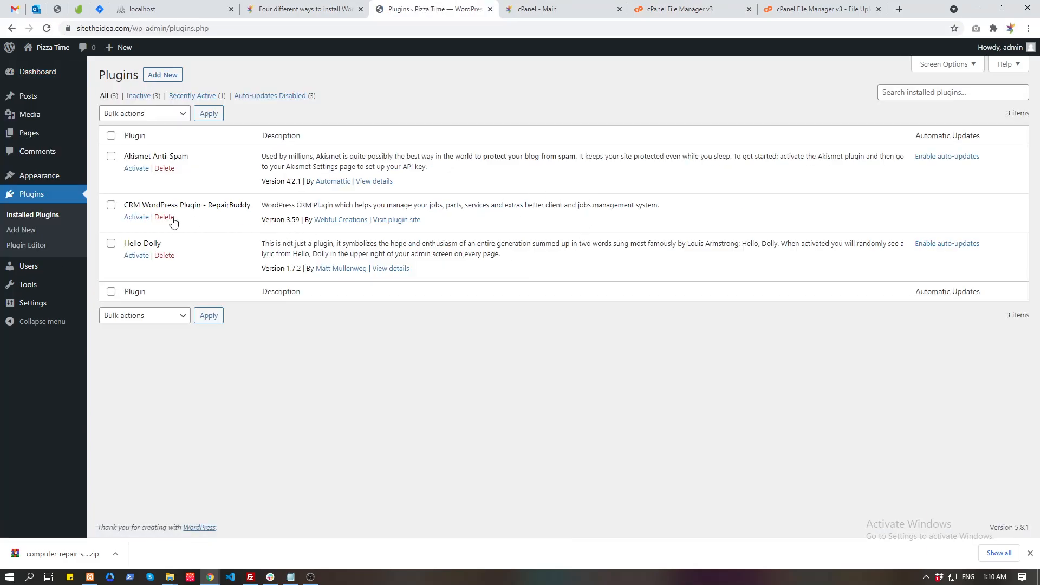
left_click(127, 219)
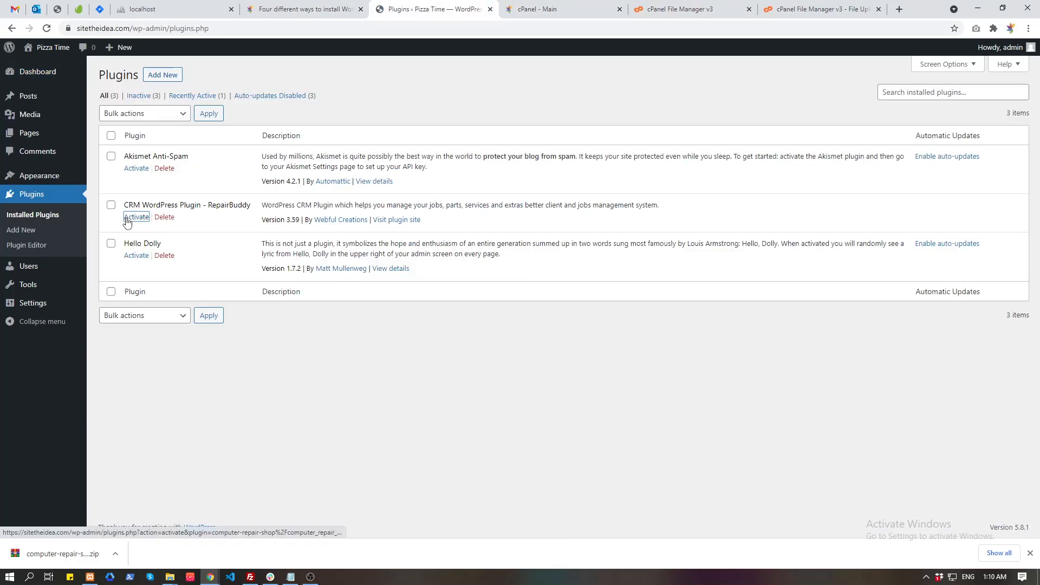